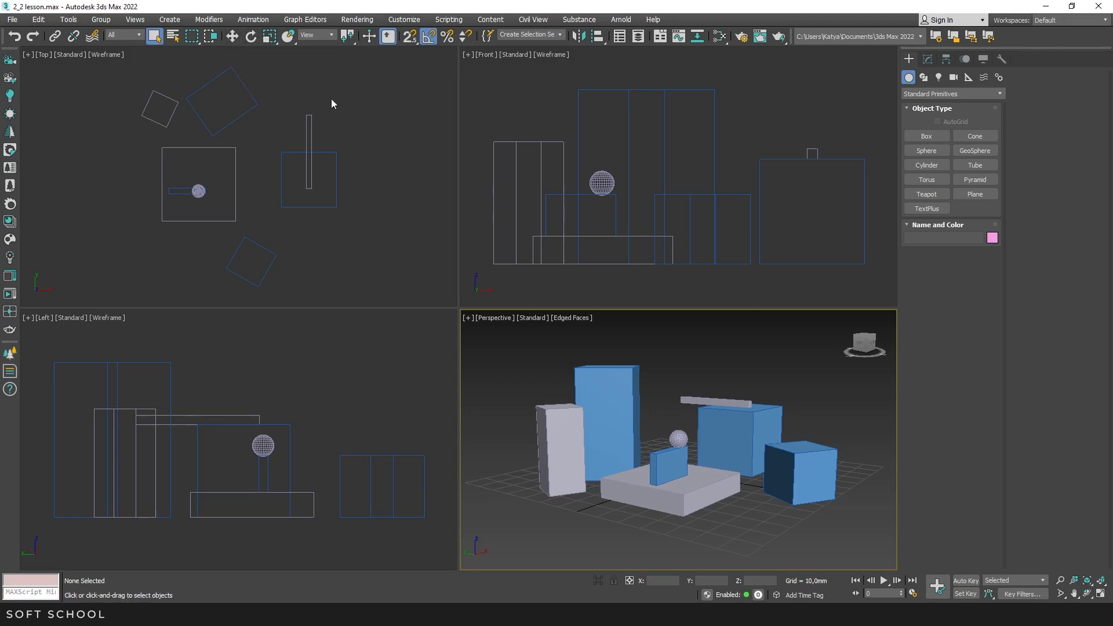
# Step: Select the flat grey box under the sphere with the Move tool and nudge it to about X -31.9 mm
pyautogui.click(233, 36)
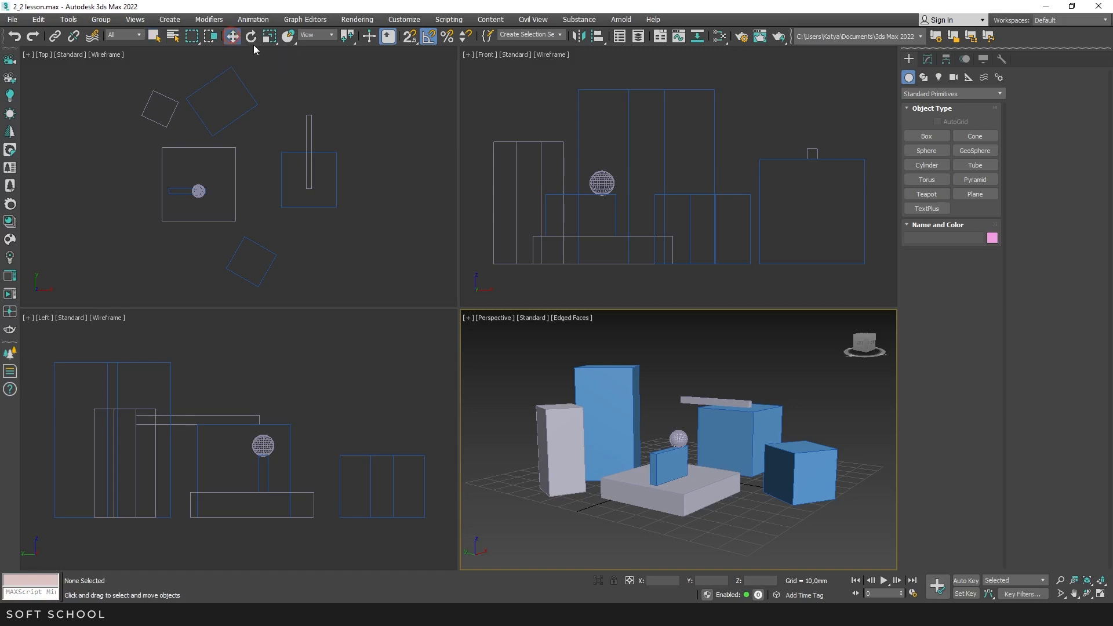
pyautogui.click(673, 490)
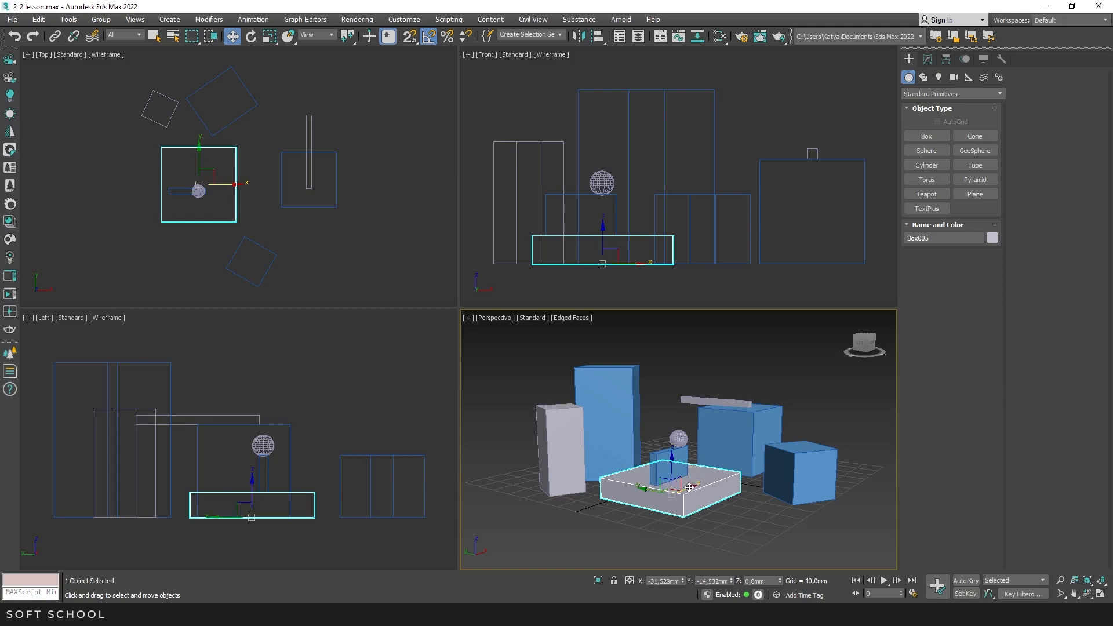
pyautogui.moveTo(690, 488)
pyautogui.mouseDown()
pyautogui.moveTo(613, 510)
pyautogui.moveTo(729, 473)
pyautogui.moveTo(629, 517)
pyautogui.moveTo(689, 490)
pyautogui.mouseUp()
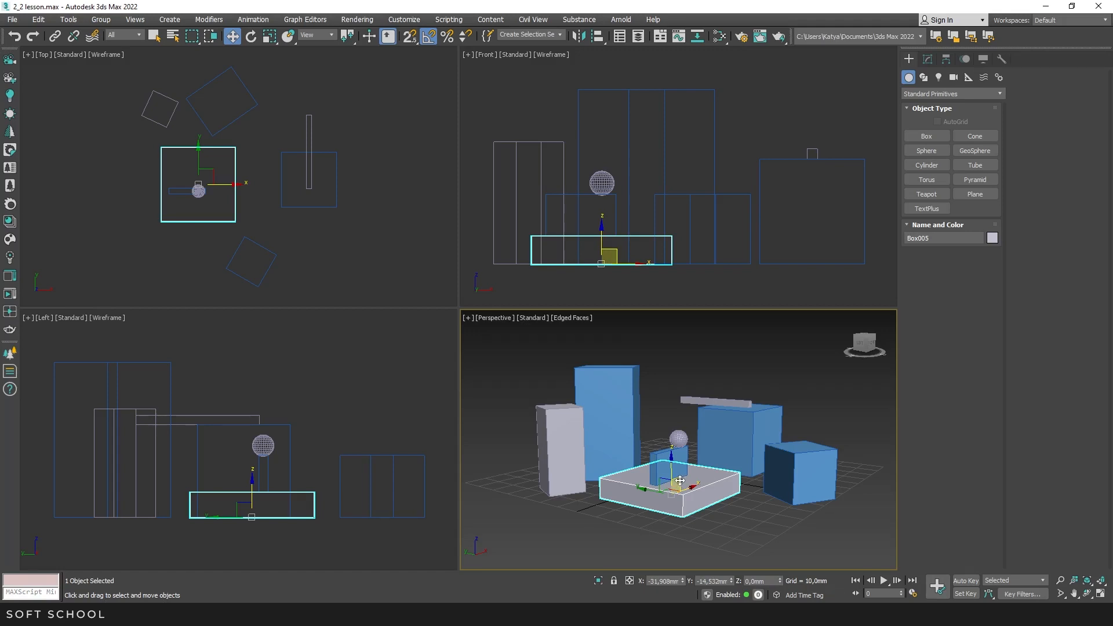
# Step: Try moving the flat grey box freely in several planes in the Perspective view and undo those moves
pyautogui.moveTo(682, 480); pyautogui.dragTo(641, 491)
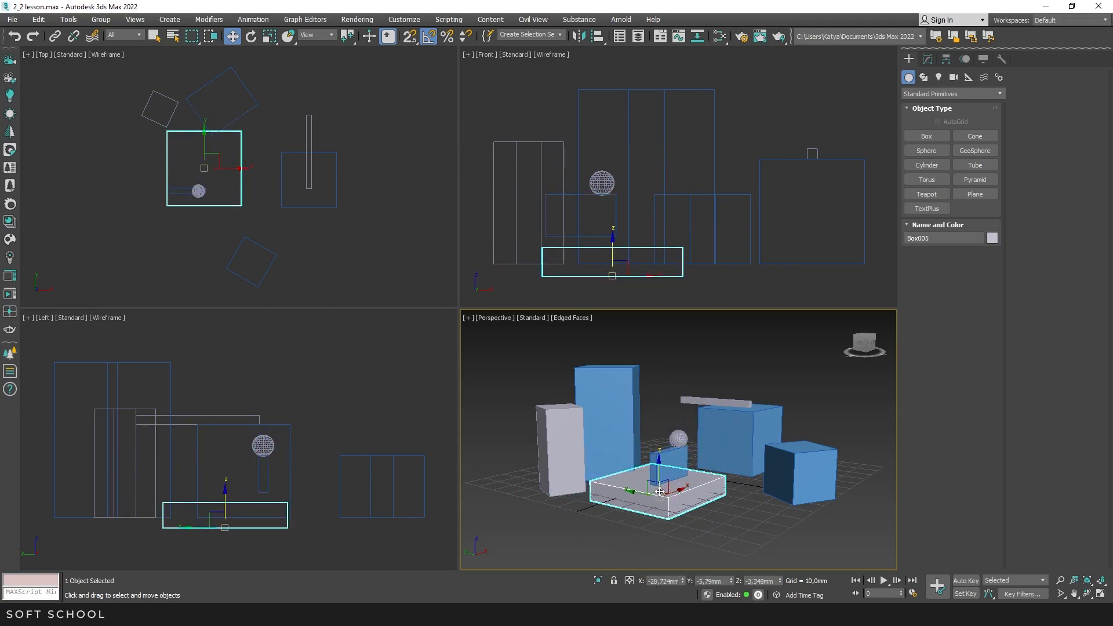
pyautogui.moveTo(668, 492); pyautogui.dragTo(642, 506)
pyautogui.hotkey('ctrl', 'z')
pyautogui.hotkey('ctrl', 'z')
pyautogui.hotkey('ctrl', 'z')
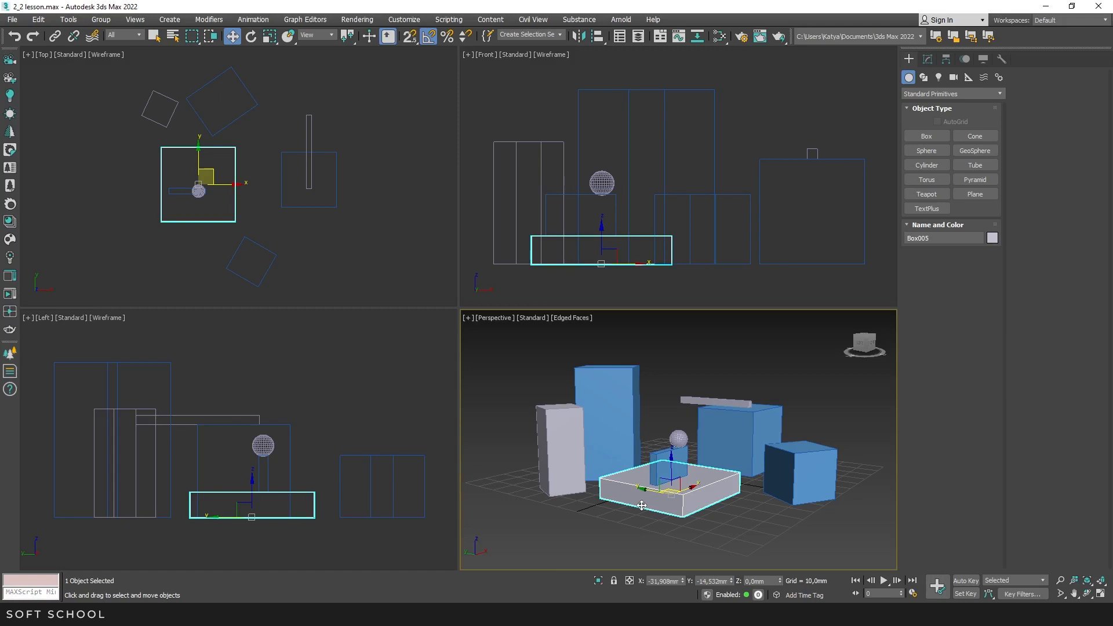
# Step: Enlarge the transform gizmo and shrink it back to its standard size
pyautogui.press('=')
pyautogui.press('=')
pyautogui.press('=')
pyautogui.press('=')
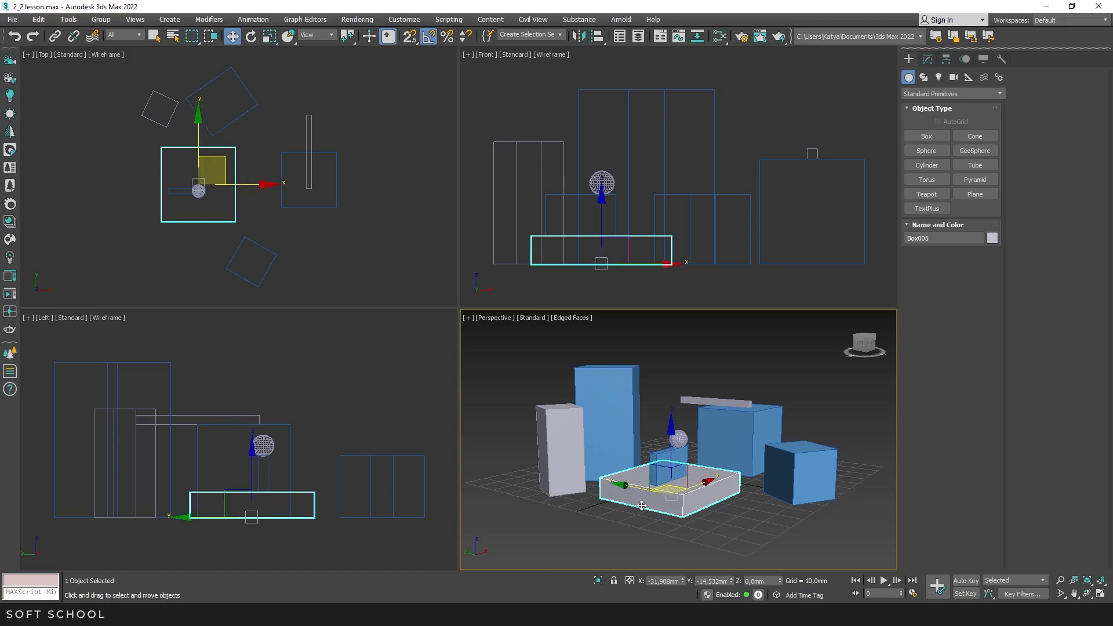
pyautogui.press('-')
pyautogui.press('-')
pyautogui.press('-')
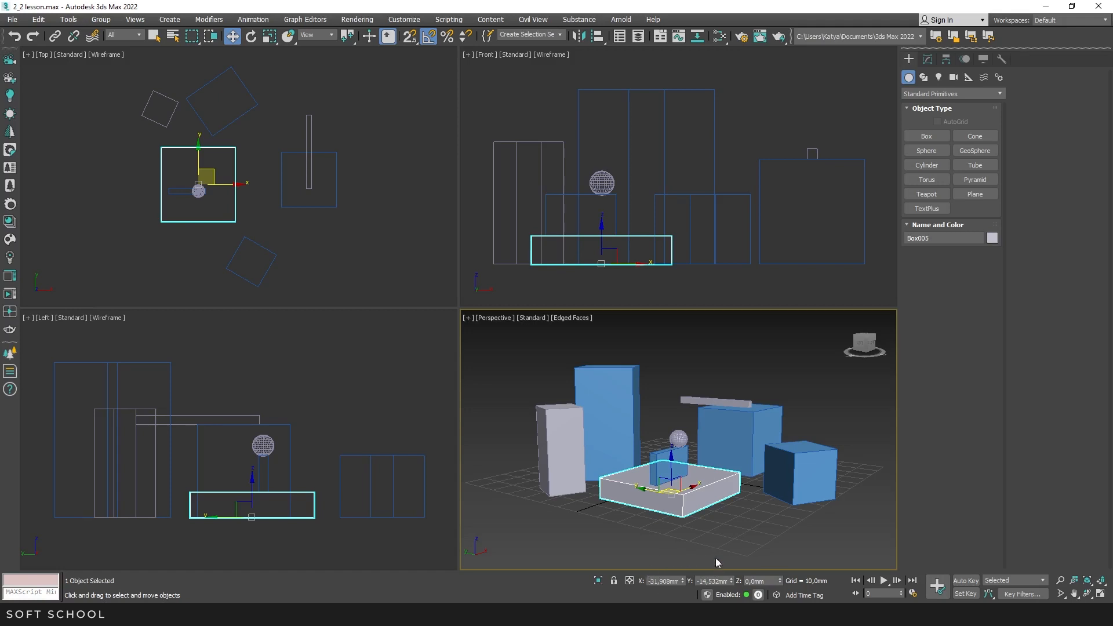
# Step: Reset the flat grey box's X and Y position to 0 mm
pyautogui.keyDown('alt'); pyautogui.moveTo(728, 514); pyautogui.dragTo(731, 564, button='middle'); pyautogui.keyUp('alt')
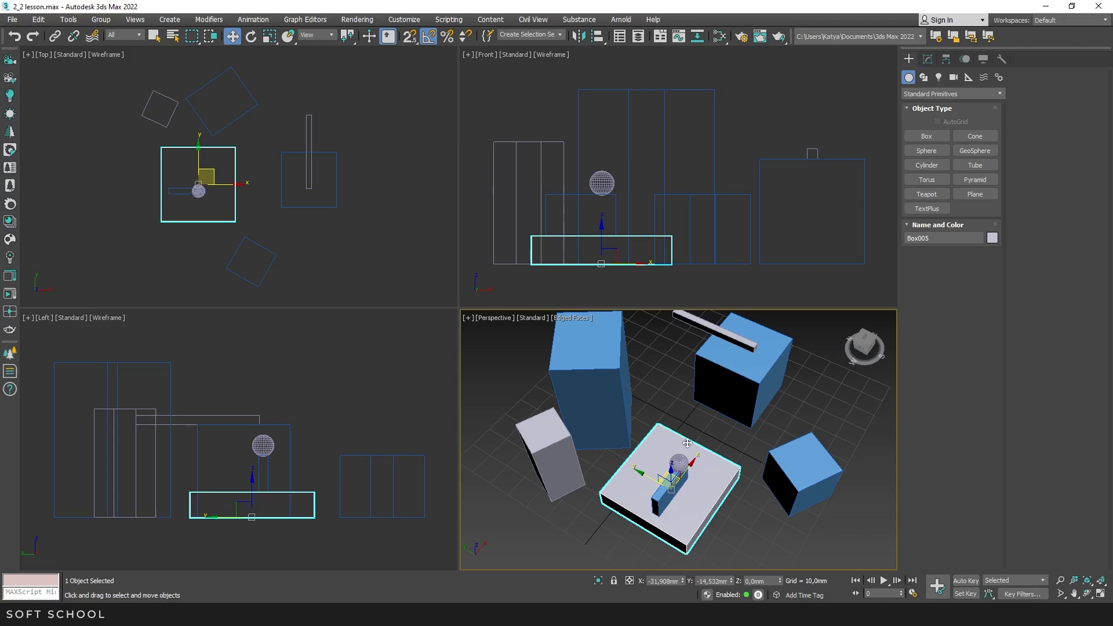
pyautogui.rightClick(684, 581)
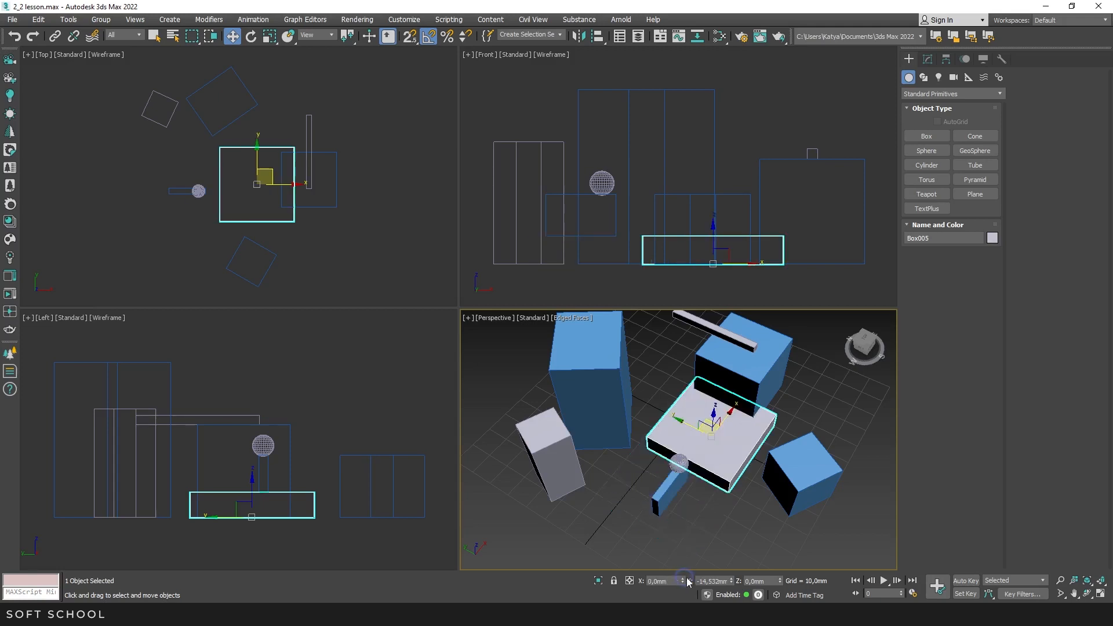
pyautogui.rightClick(733, 581)
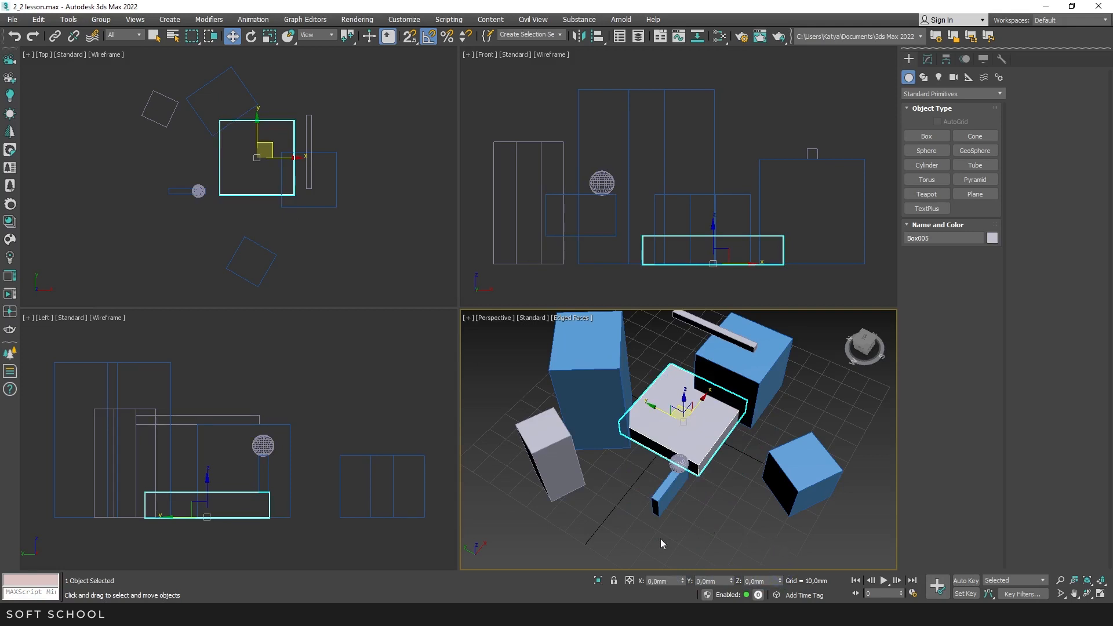
# Step: Switch coordinate entry to relative offset mode and shift the flat grey box 200 mm along X
pyautogui.click(628, 581)
pyautogui.write('200')
pyautogui.press('Return')
pyautogui.scroll(-6, 676, 520)
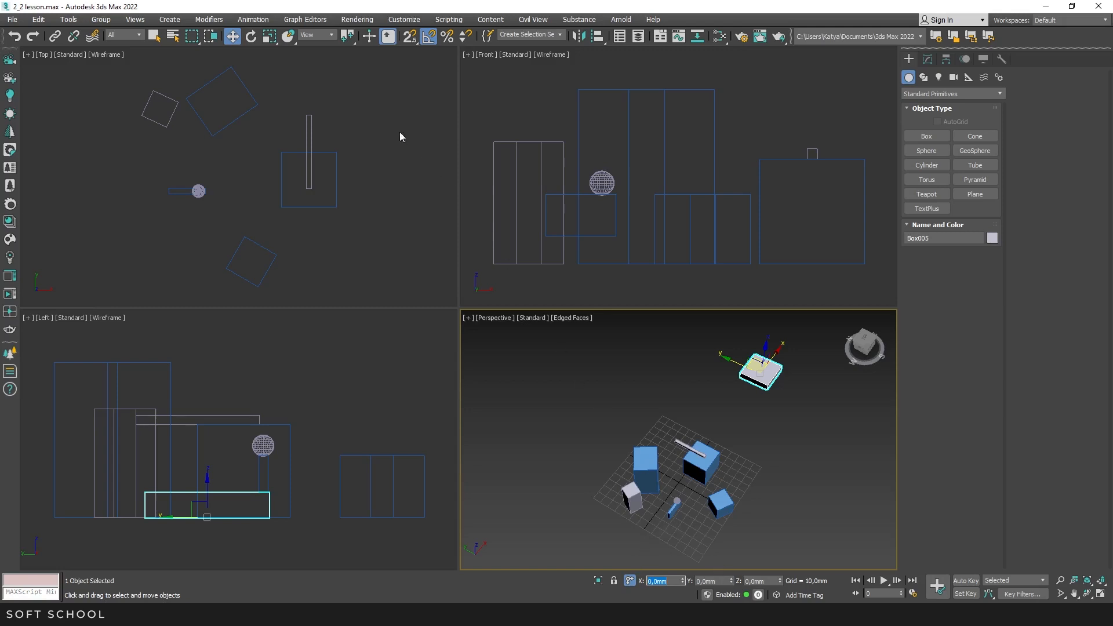
pyautogui.rightClick(232, 38)
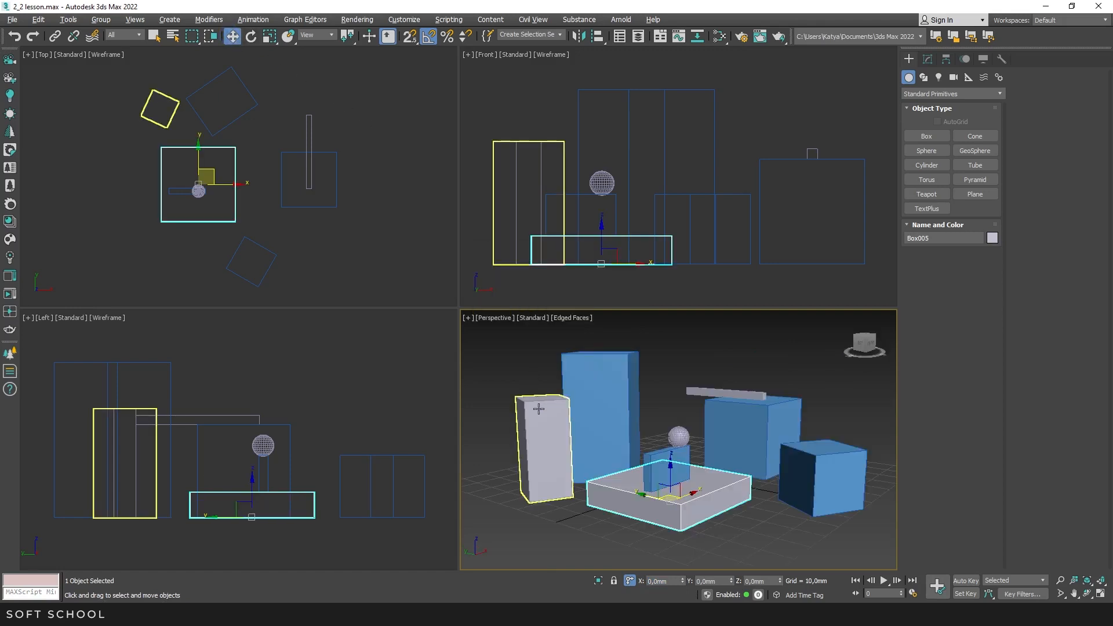
# Step: Rotate the tall grey box about its vertical axis until its sides line up with the world axes
pyautogui.click(539, 409)
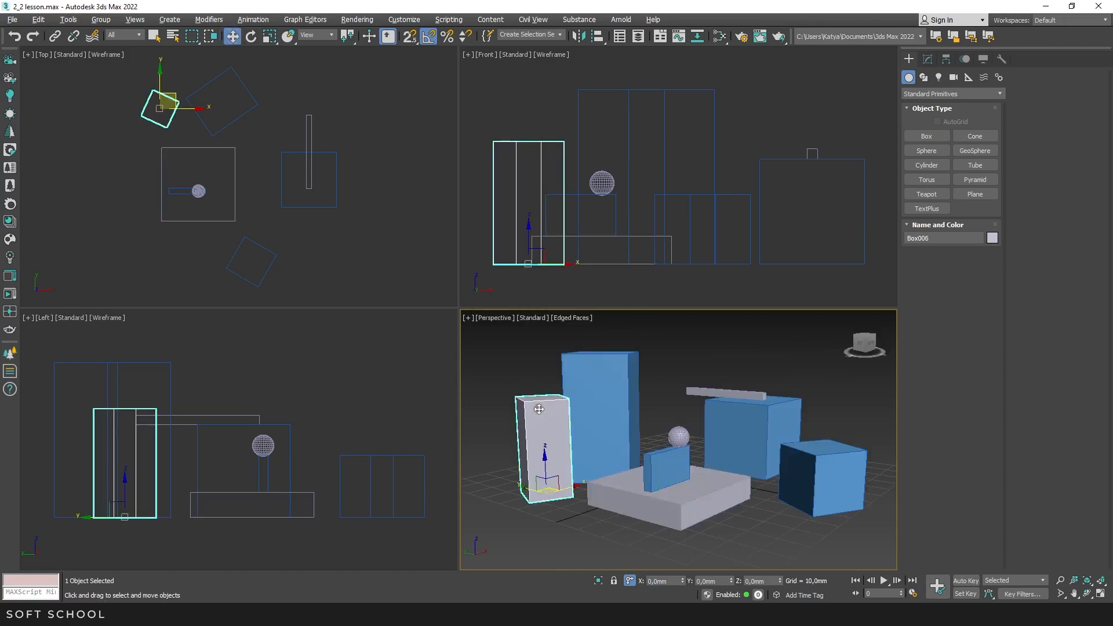
pyautogui.press('e')
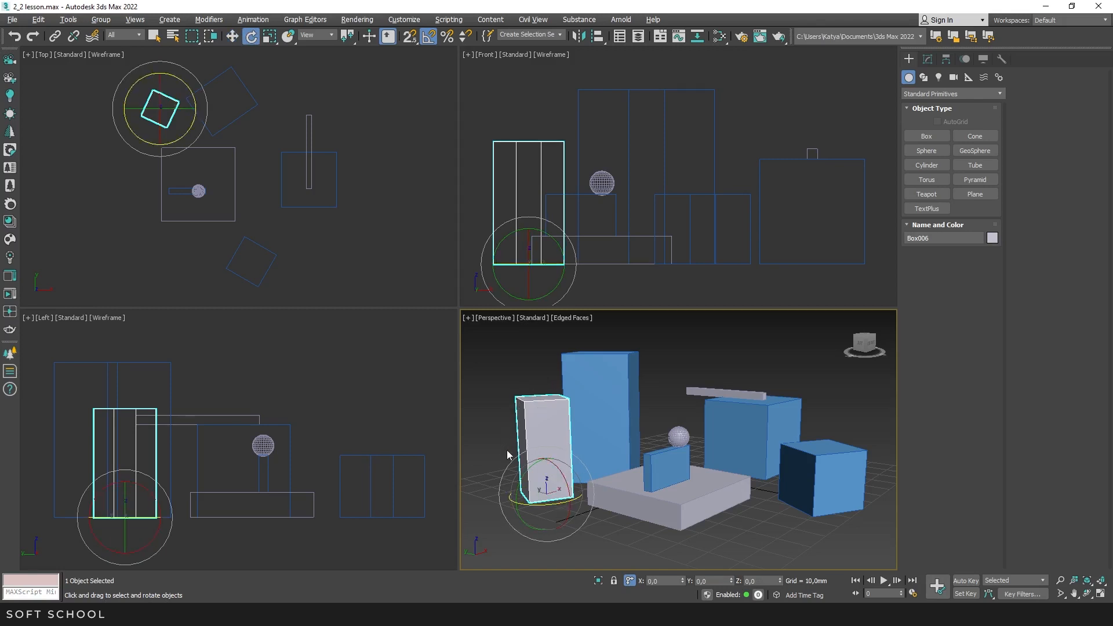
pyautogui.moveTo(530, 507)
pyautogui.mouseDown()
pyautogui.moveTo(619, 506)
pyautogui.moveTo(422, 485)
pyautogui.moveTo(522, 505)
pyautogui.moveTo(546, 497)
pyautogui.mouseUp()
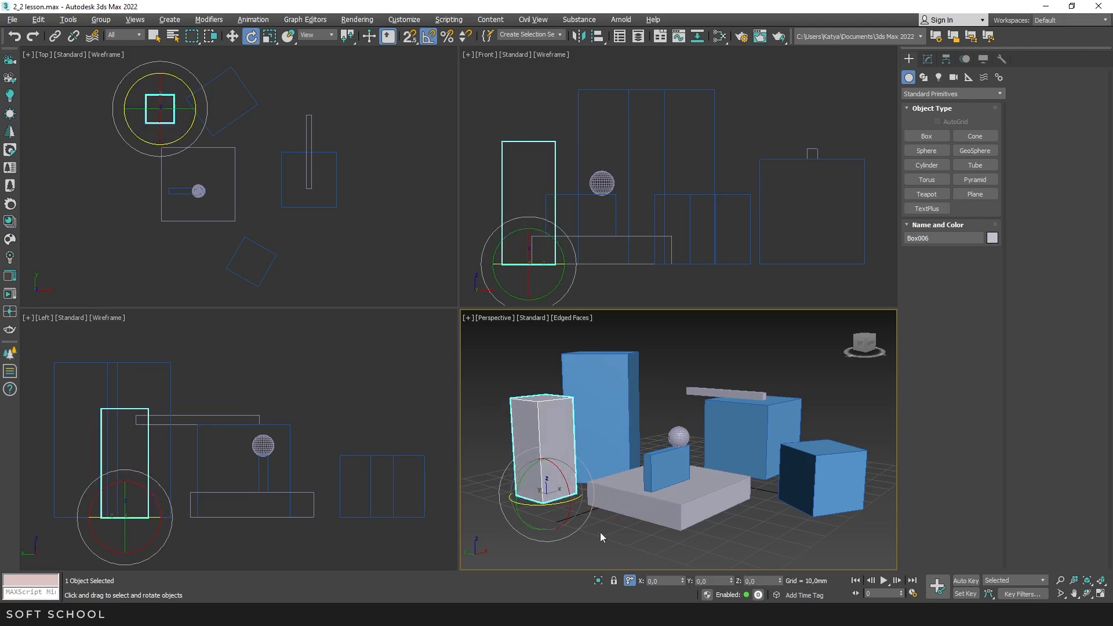
# Step: Switch coordinate entry back to absolute mode, vary the tall grey box's Z rotation and reset it to 0
pyautogui.click(629, 581)
pyautogui.moveTo(780, 581); pyautogui.dragTo(792, 554)
pyautogui.rightClick(780, 580)
# Step: Select the small blue cube and scale it to about 107.7% in X and Y and 115.6% in Z
pyautogui.click(763, 521)
pyautogui.click(823, 482)
pyautogui.press('r')
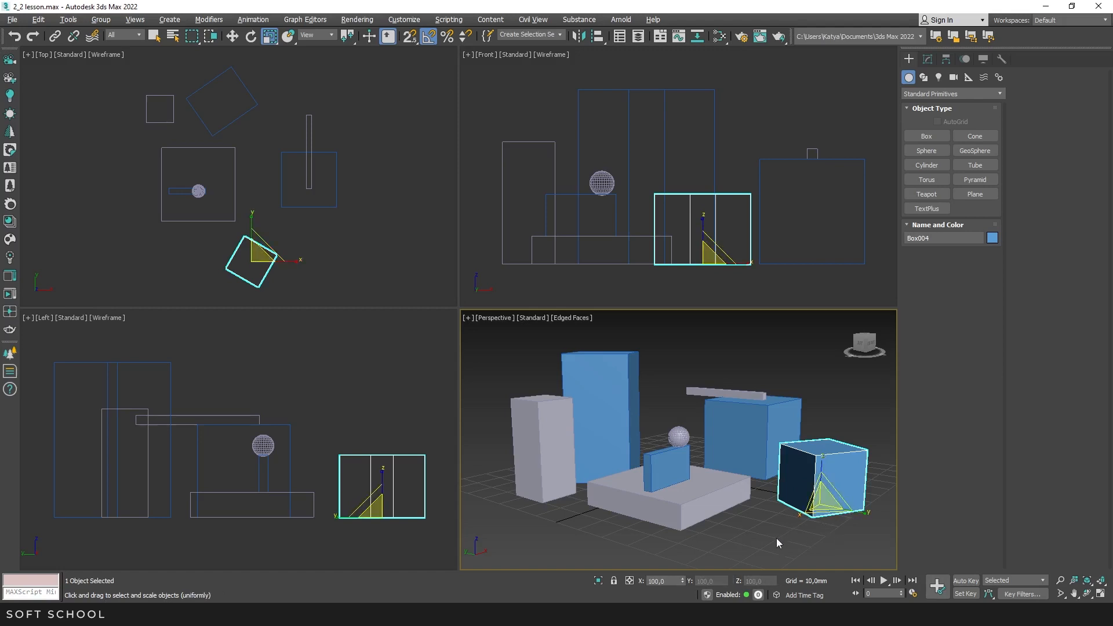
pyautogui.moveTo(821, 478); pyautogui.dragTo(838, 497)
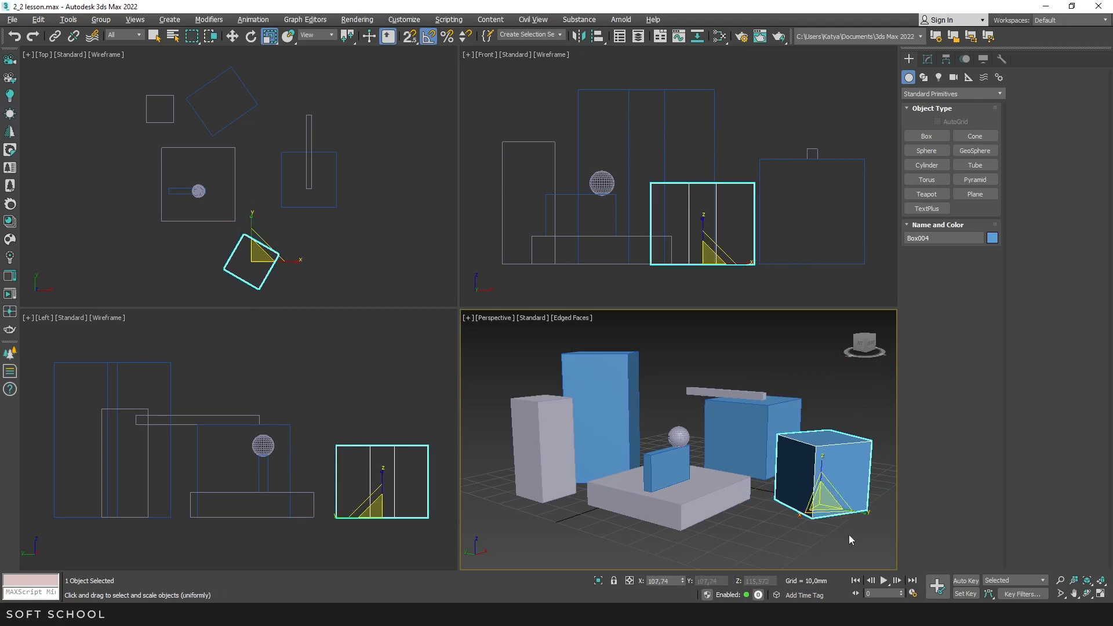
# Step: Cycle through the scale types and return to Select and Uniform Scale
pyautogui.rightClick(283, 56)
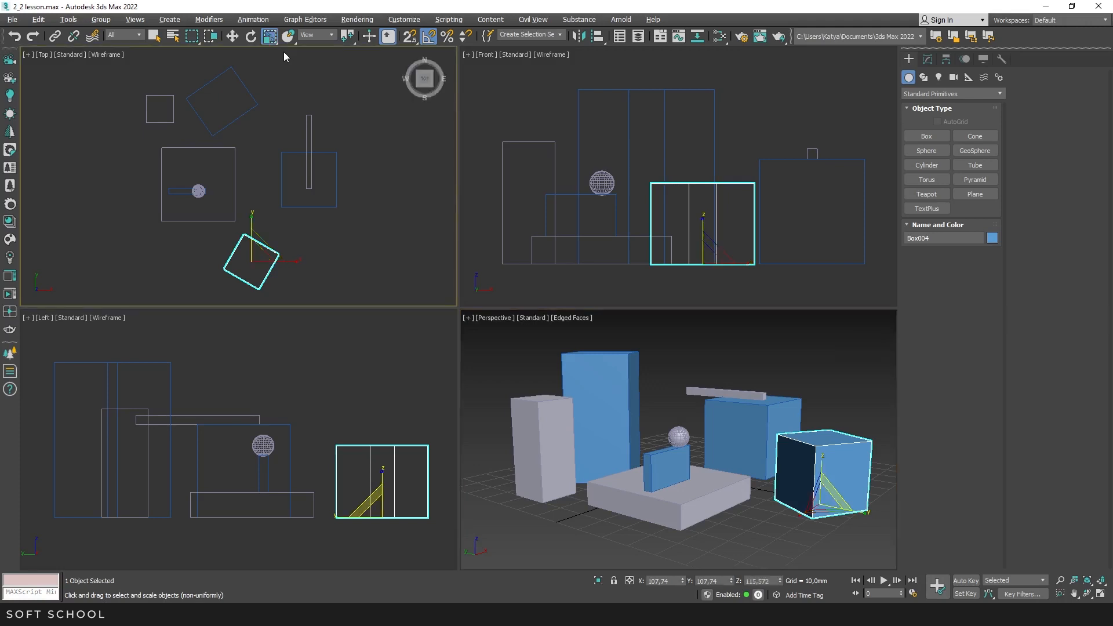
pyautogui.press('r')
pyautogui.press('r')
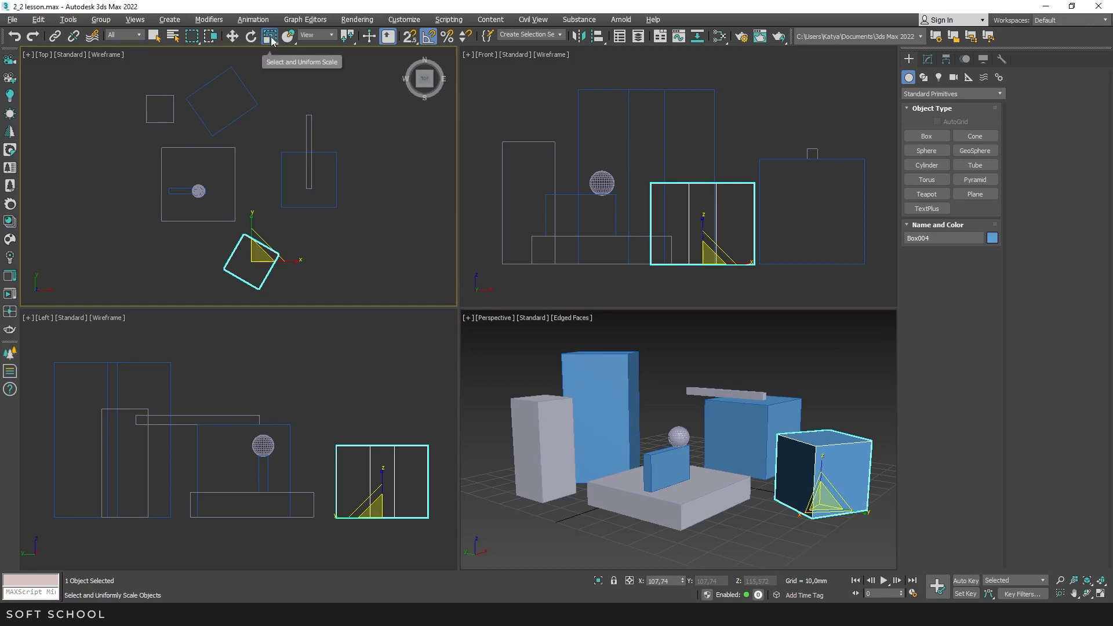
pyautogui.moveTo(269, 36)
pyautogui.mouseDown()
pyautogui.moveTo(270, 87)
pyautogui.moveTo(270, 41)
pyautogui.mouseUp()
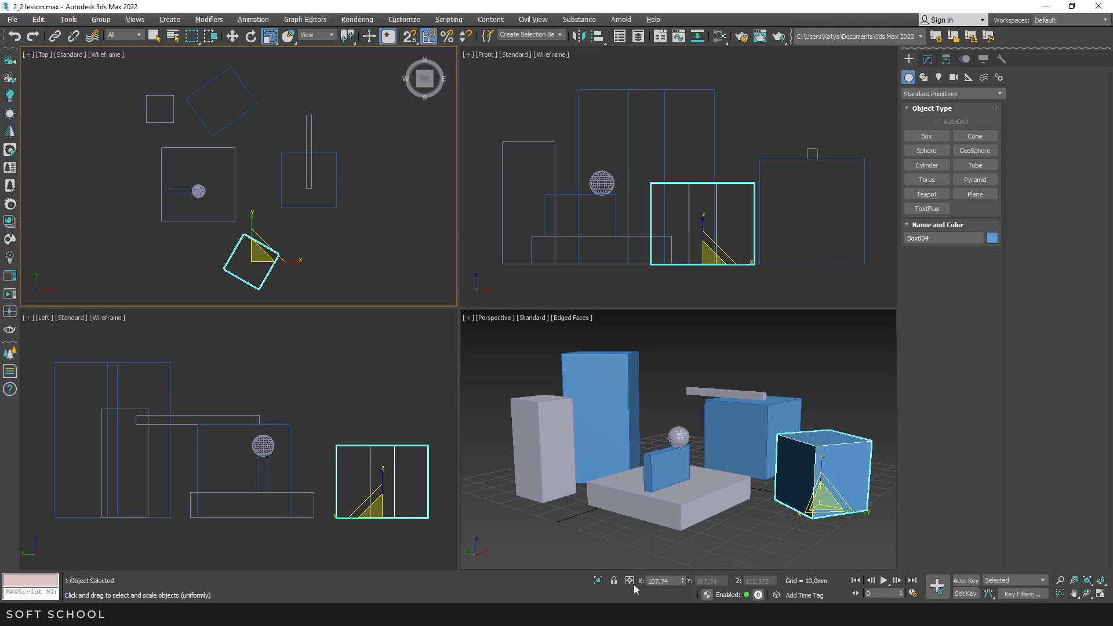
# Step: Scale the blue cube uniformly to 150% and bring it back to 100%
pyautogui.click(675, 581)
pyautogui.write('150')
pyautogui.press('Return')
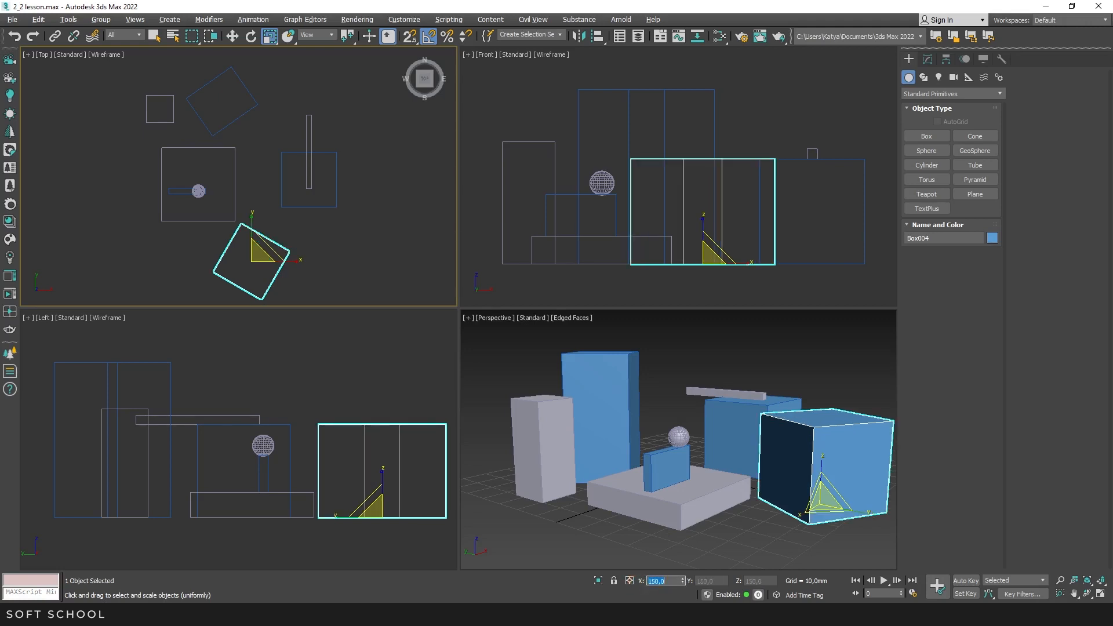
pyautogui.write('100')
pyautogui.press('Return')
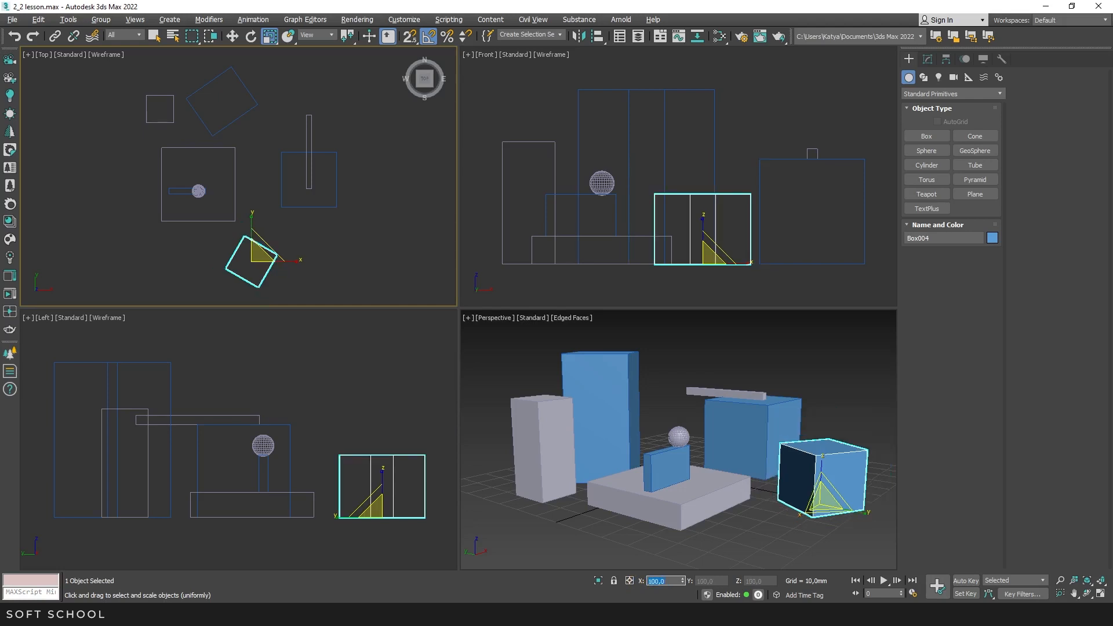
# Step: Scale the blue cube non-uniformly to about 152% in Y and 241% in Z, and squash it freehand
pyautogui.moveTo(270, 36); pyautogui.dragTo(271, 73)
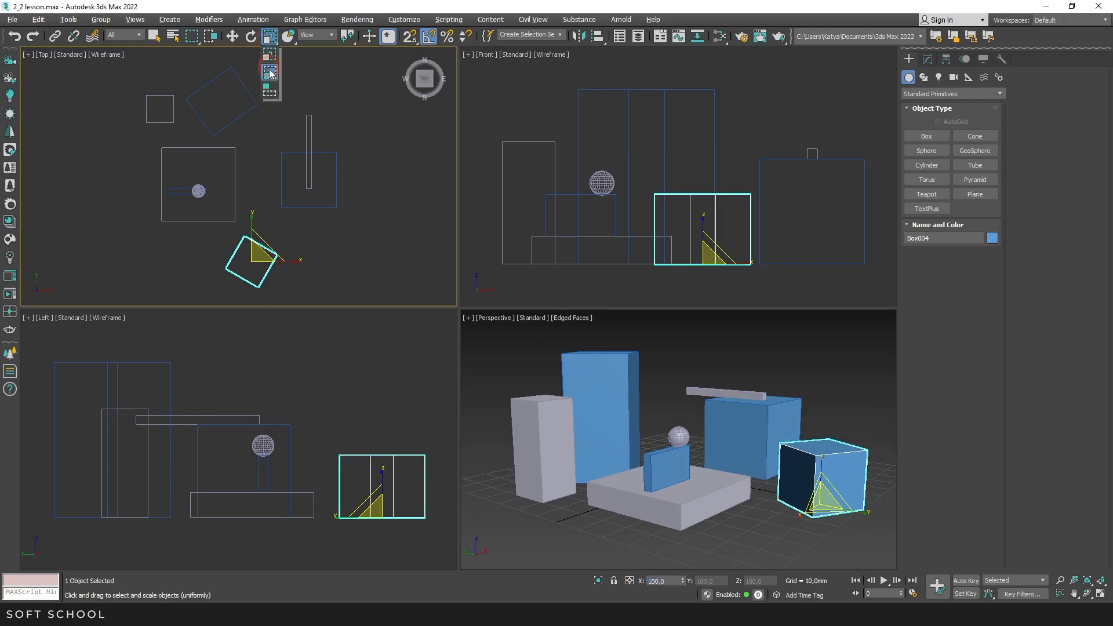
pyautogui.moveTo(732, 581); pyautogui.dragTo(765, 330)
pyautogui.moveTo(781, 582); pyautogui.dragTo(855, 522)
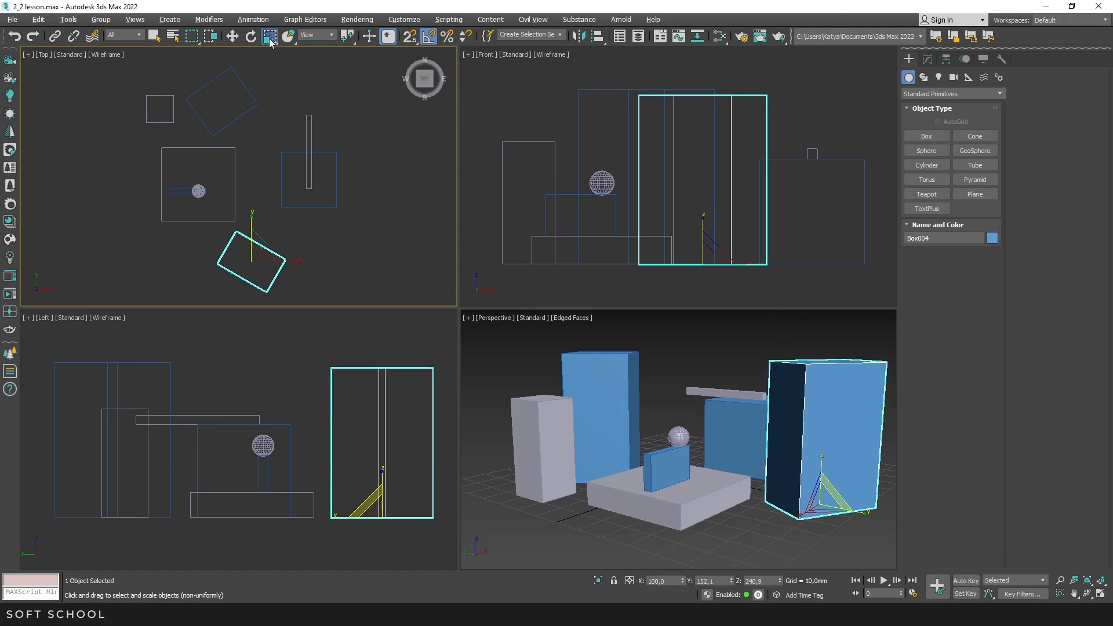
pyautogui.moveTo(271, 42); pyautogui.dragTo(270, 93)
pyautogui.moveTo(822, 504)
pyautogui.mouseDown()
pyautogui.moveTo(826, 490)
pyautogui.moveTo(830, 519)
pyautogui.moveTo(826, 473)
pyautogui.moveTo(824, 525)
pyautogui.moveTo(812, 503)
pyautogui.mouseUp()
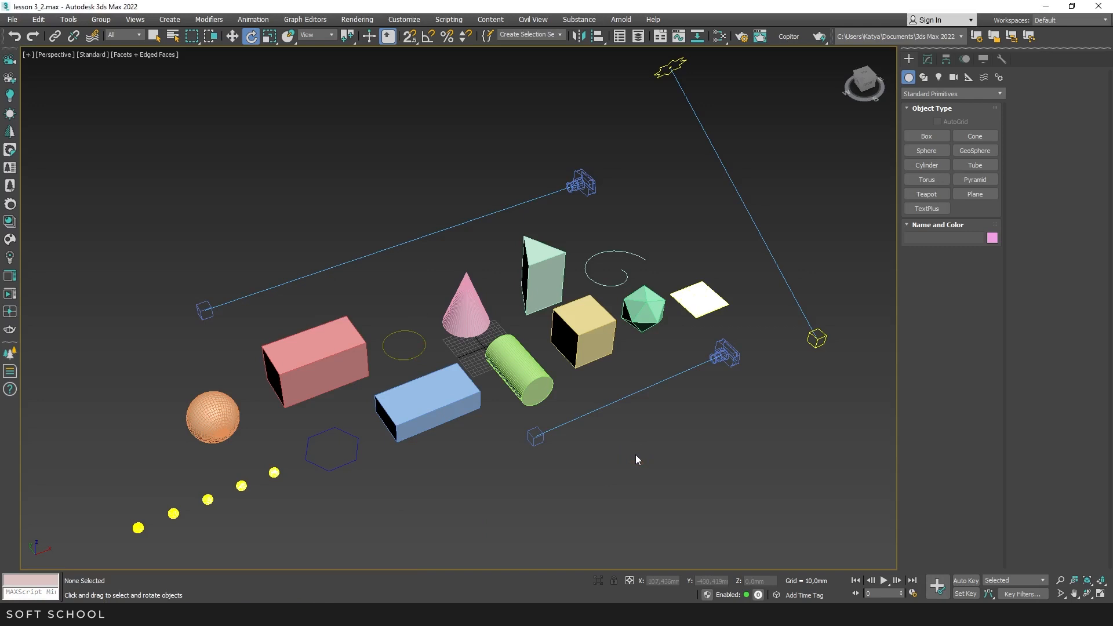
# Step: With the Rotate tool active, select the blue box, green cylinder, yellow cube and green geosphere one after another
pyautogui.click(426, 387)
pyautogui.click(498, 361)
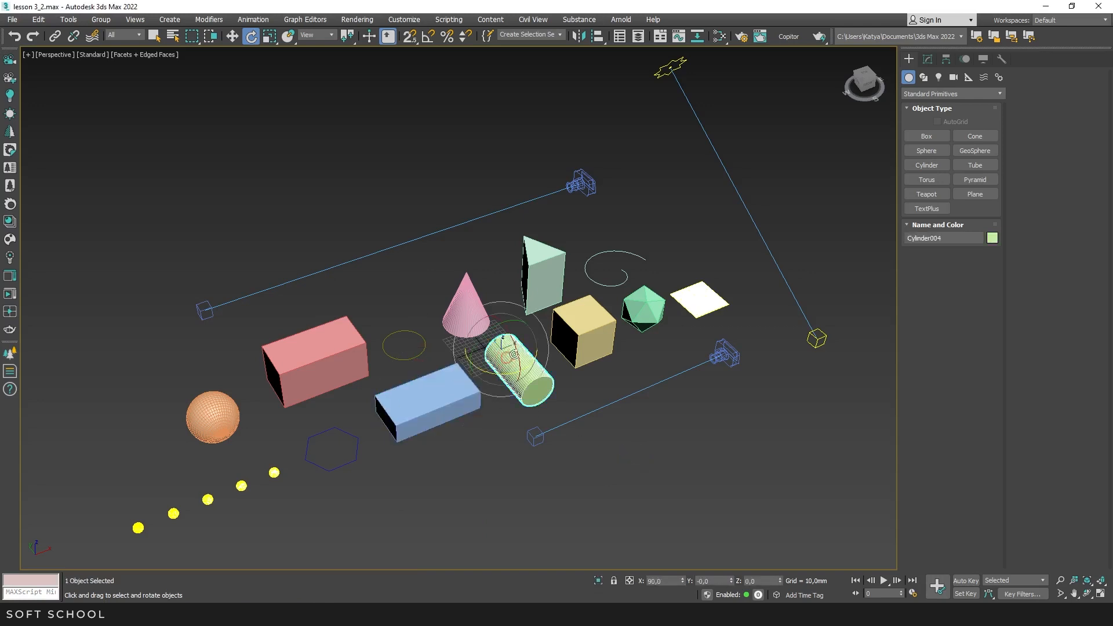
pyautogui.click(580, 327)
pyautogui.click(638, 304)
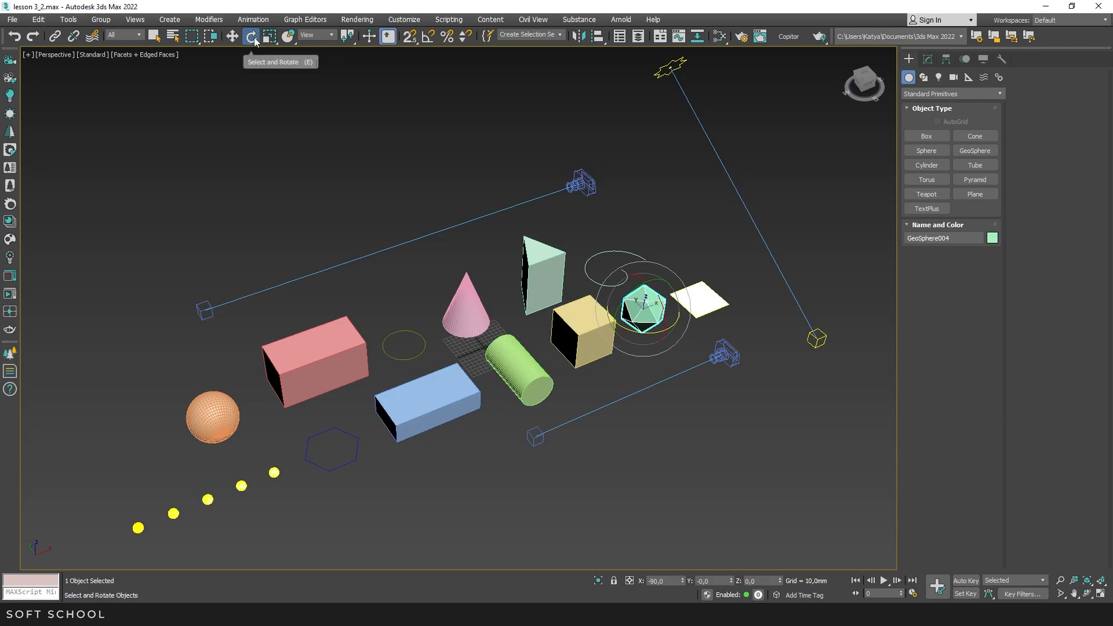
# Step: Try selecting the cylinder, yellow cube and geosphere with the Move tool active, and undo the accidental moves
pyautogui.click(232, 36)
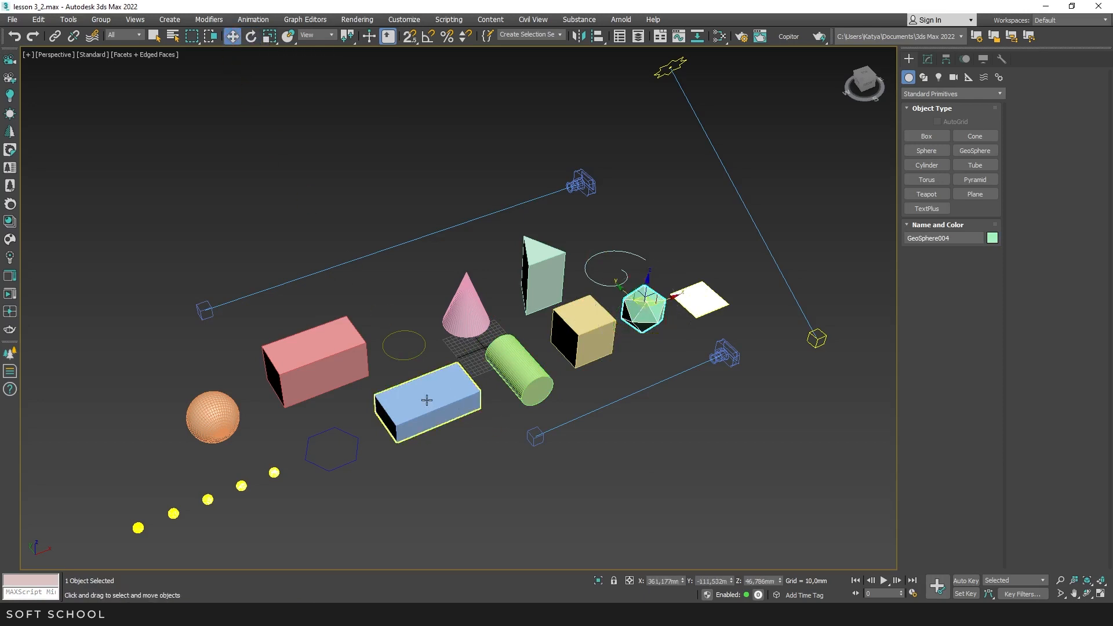
pyautogui.click(513, 369)
pyautogui.click(599, 331)
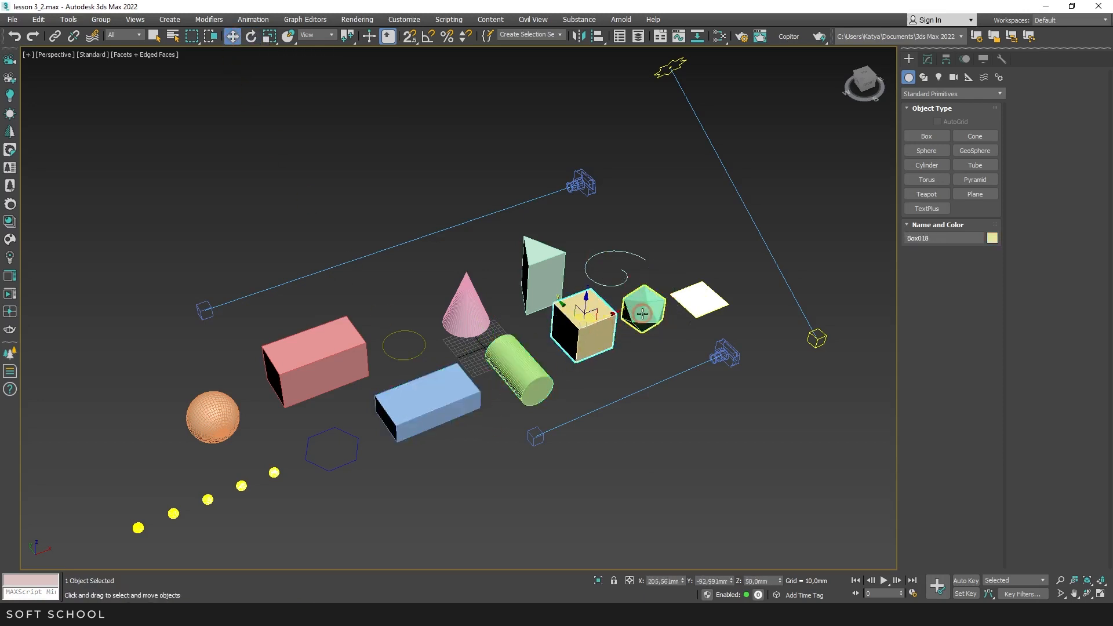
pyautogui.click(644, 308)
pyautogui.hotkey('ctrl', 'z')
pyautogui.hotkey('ctrl', 'z')
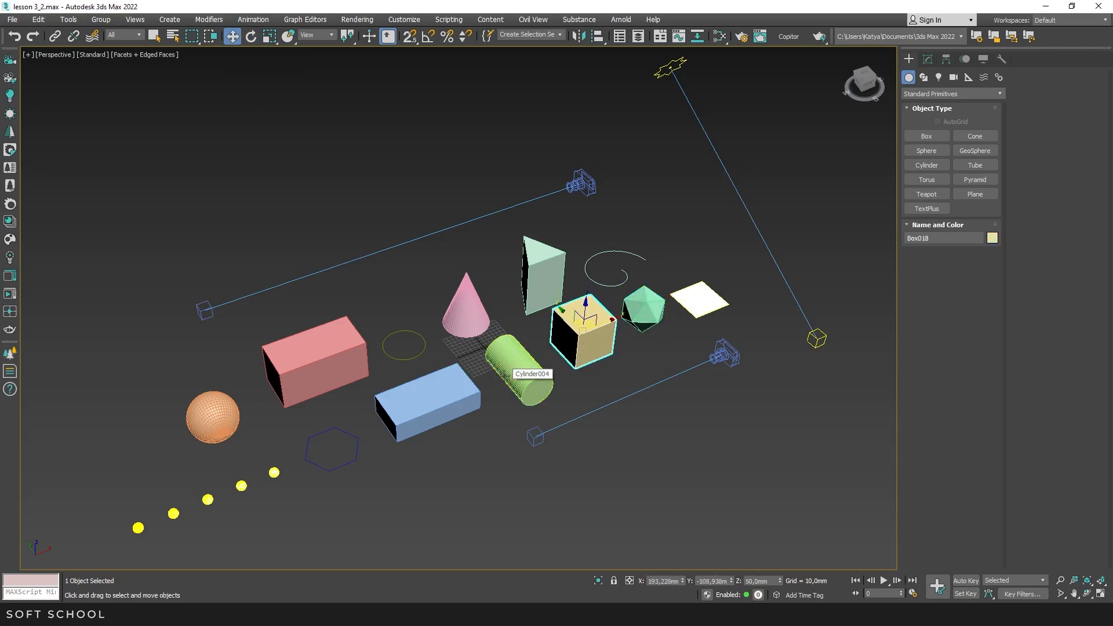
# Step: With the Select Object tool, build one selection from the blue box, green cylinder, yellow cube, green geosphere and white flat square
pyautogui.click(155, 36)
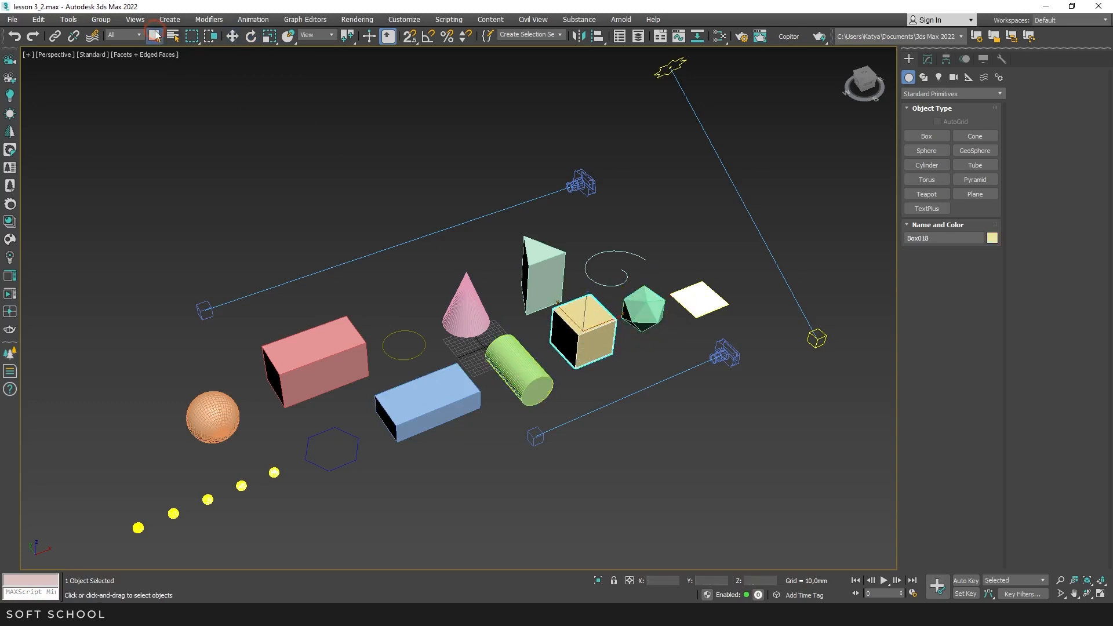
pyautogui.click(393, 204)
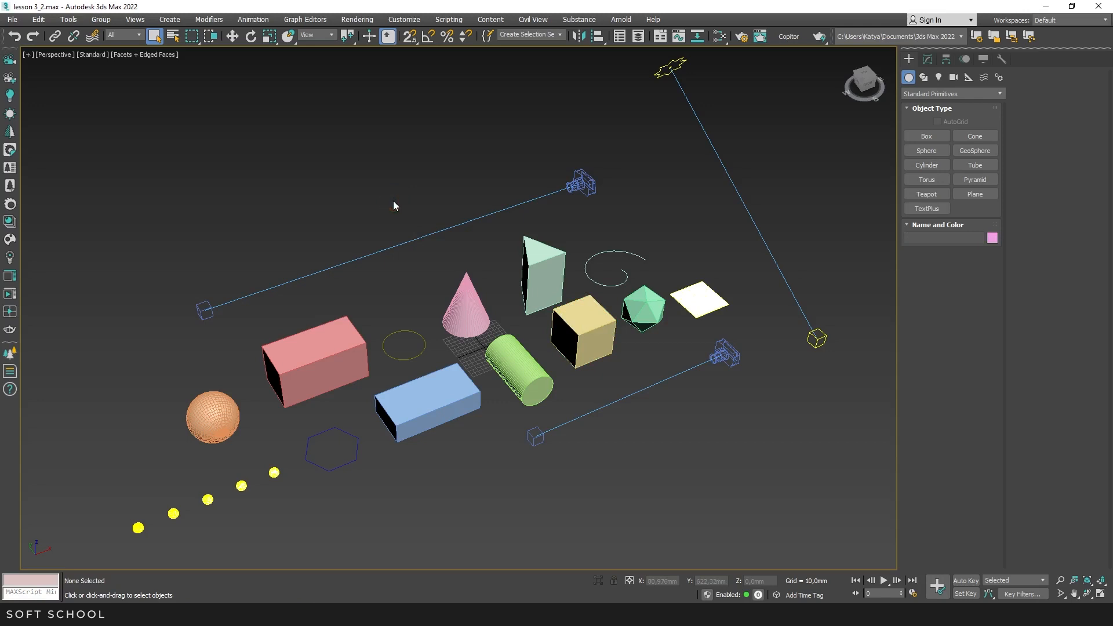
pyautogui.click(399, 393)
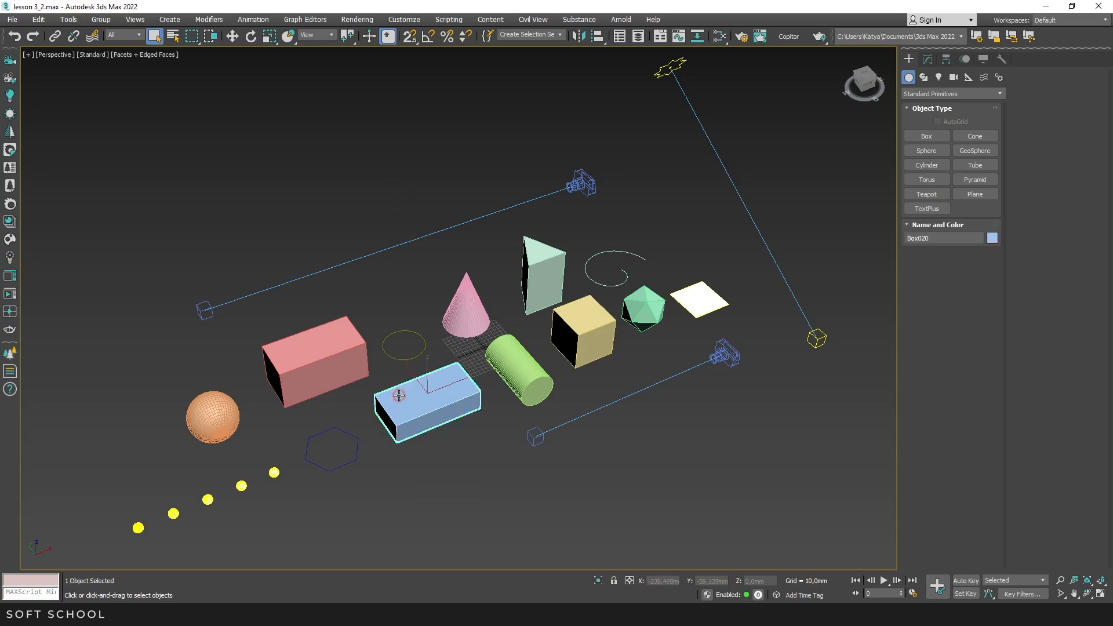
pyautogui.keyDown('ctrl'); pyautogui.click(517, 363); pyautogui.keyUp('ctrl')
pyautogui.keyDown('ctrl'); pyautogui.click(583, 331); pyautogui.keyUp('ctrl')
pyautogui.keyDown('ctrl'); pyautogui.click(644, 308); pyautogui.keyUp('ctrl')
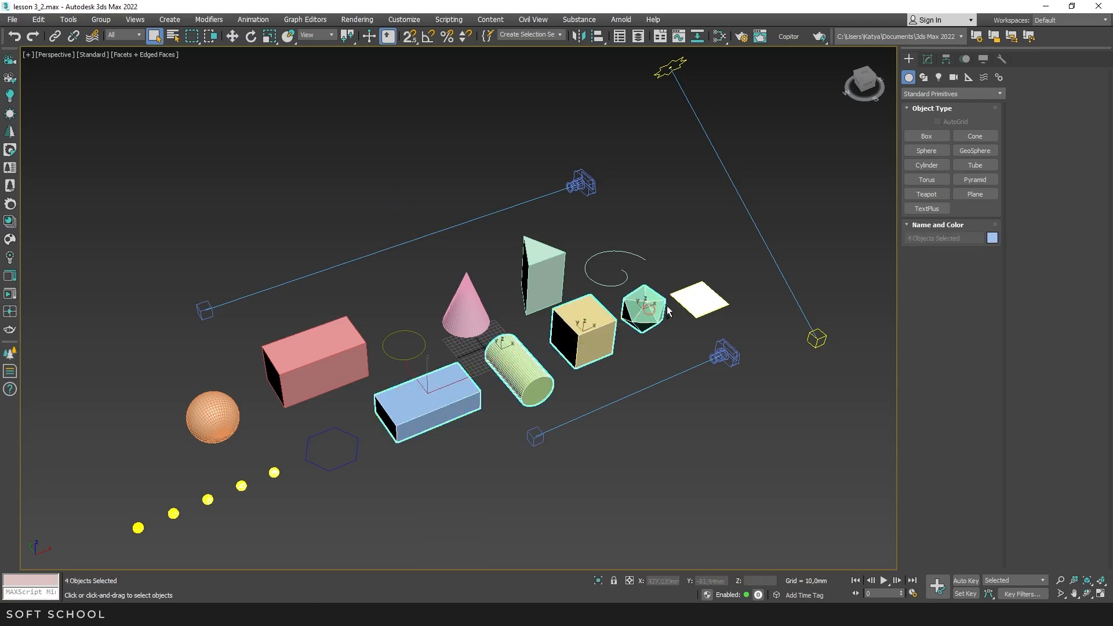
pyautogui.keyDown('ctrl'); pyautogui.click(695, 300); pyautogui.keyUp('ctrl')
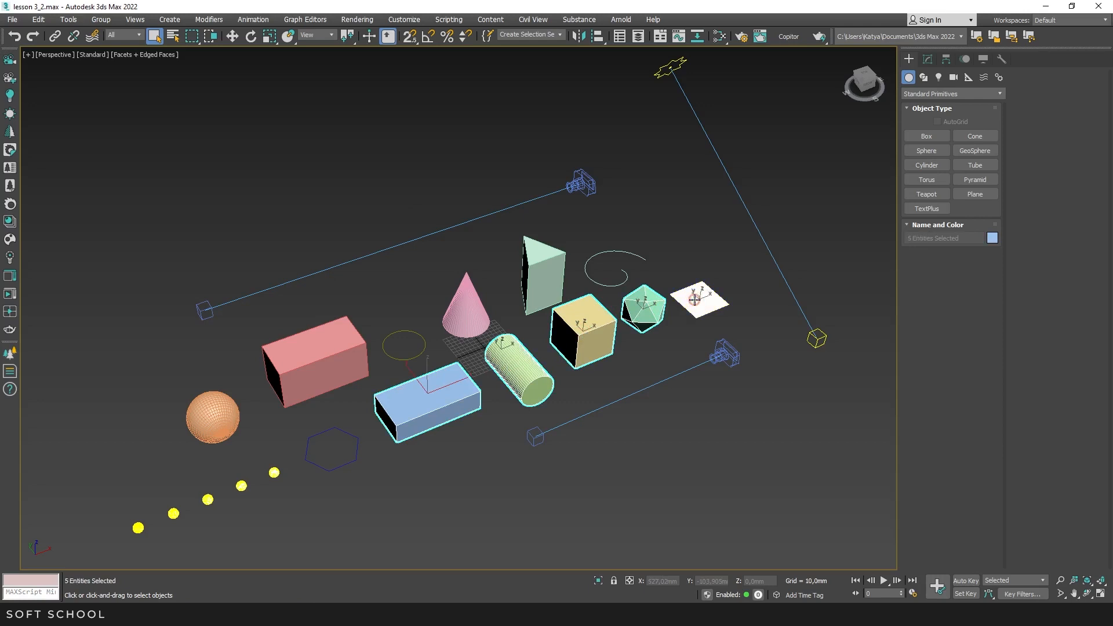
# Step: Remove the green cylinder and the yellow cube from the current selection, and clear the rest of the selection
pyautogui.keyDown('alt'); pyautogui.click(534, 375); pyautogui.keyUp('alt')
pyautogui.keyDown('alt'); pyautogui.click(582, 334); pyautogui.keyUp('alt')
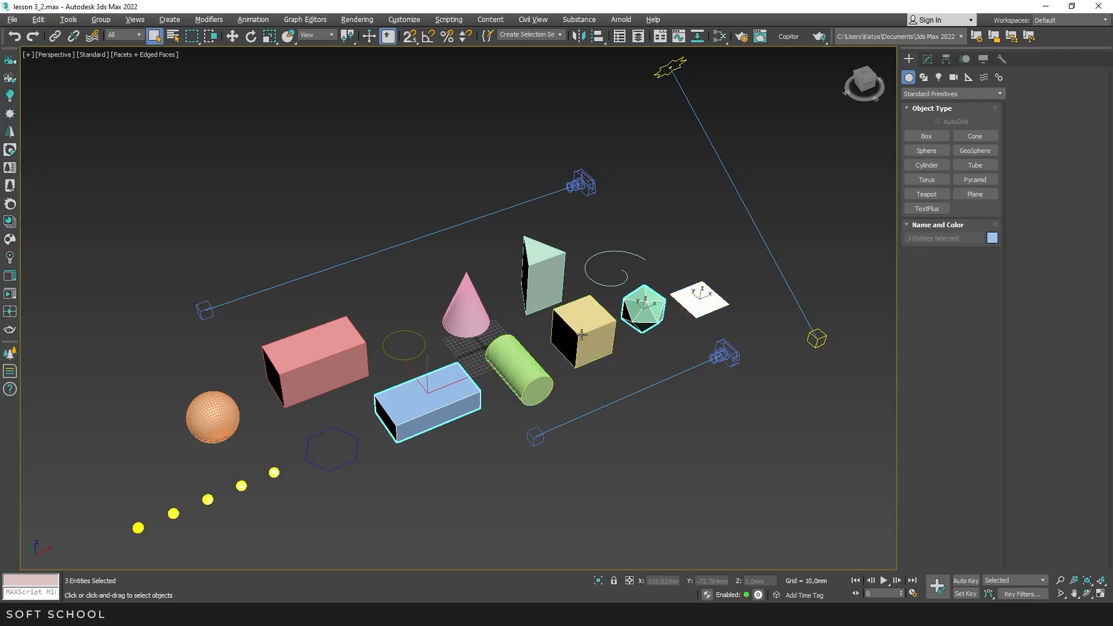
pyautogui.click(599, 381)
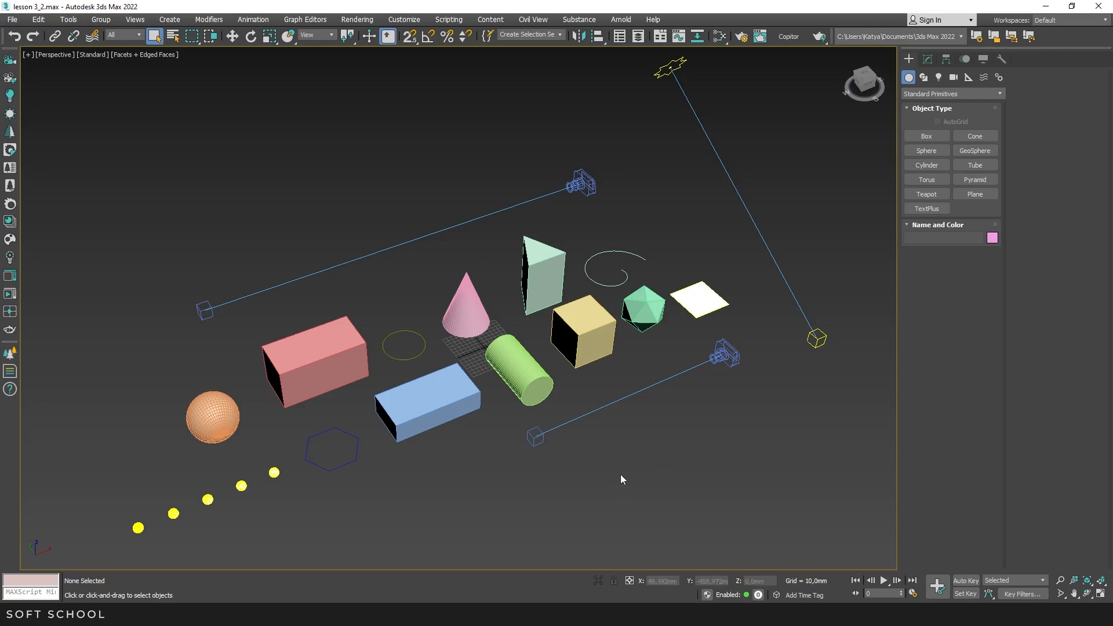
# Step: Select objects with two right-to-left crossing regions and one left-to-right window region around the central objects, clearing the selection each time
pyautogui.moveTo(618, 473); pyautogui.dragTo(295, 178)
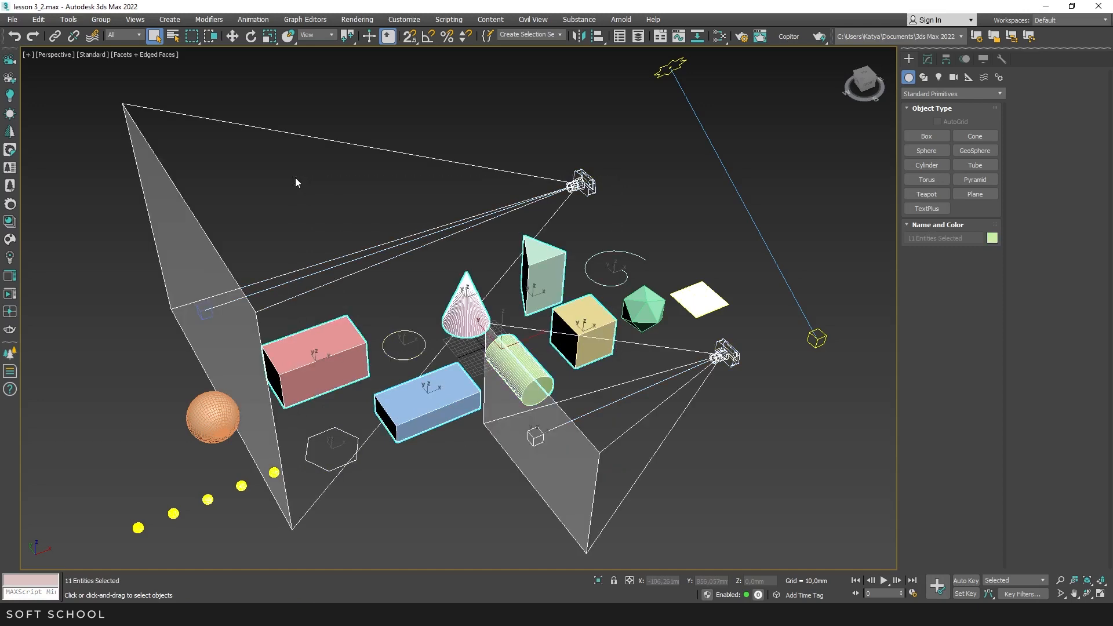
pyautogui.click(295, 183)
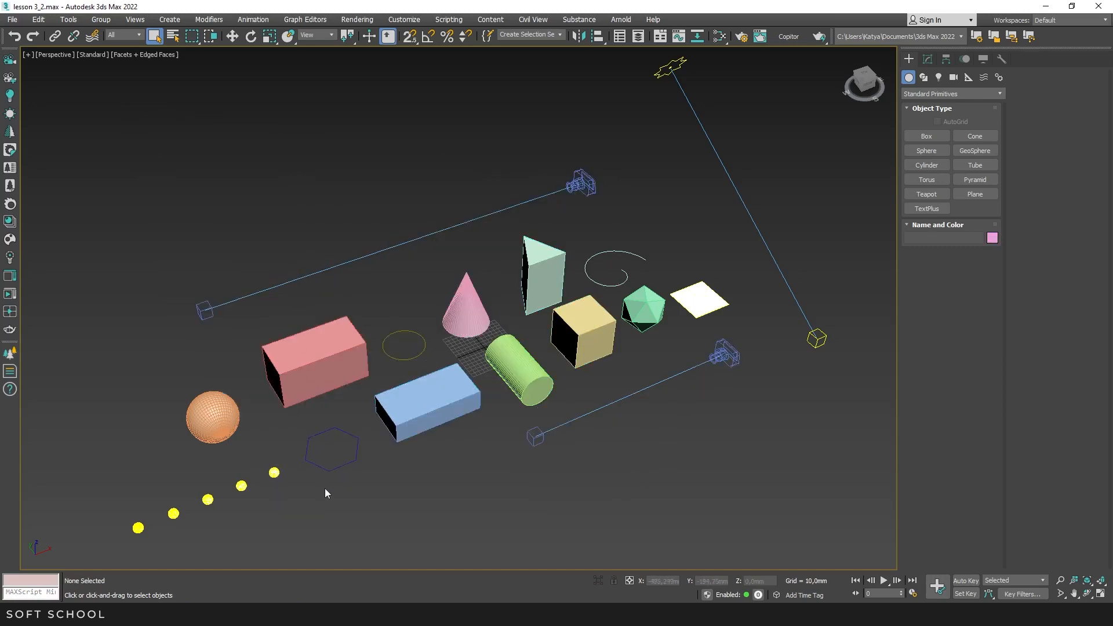
pyautogui.moveTo(536, 495); pyautogui.dragTo(249, 236)
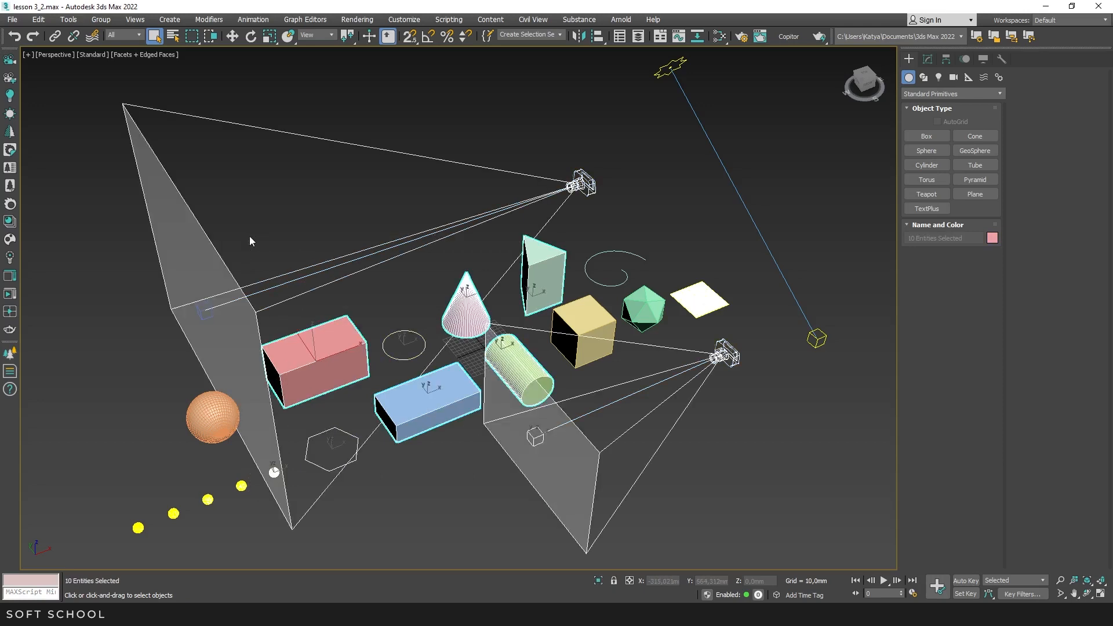
pyautogui.click(250, 237)
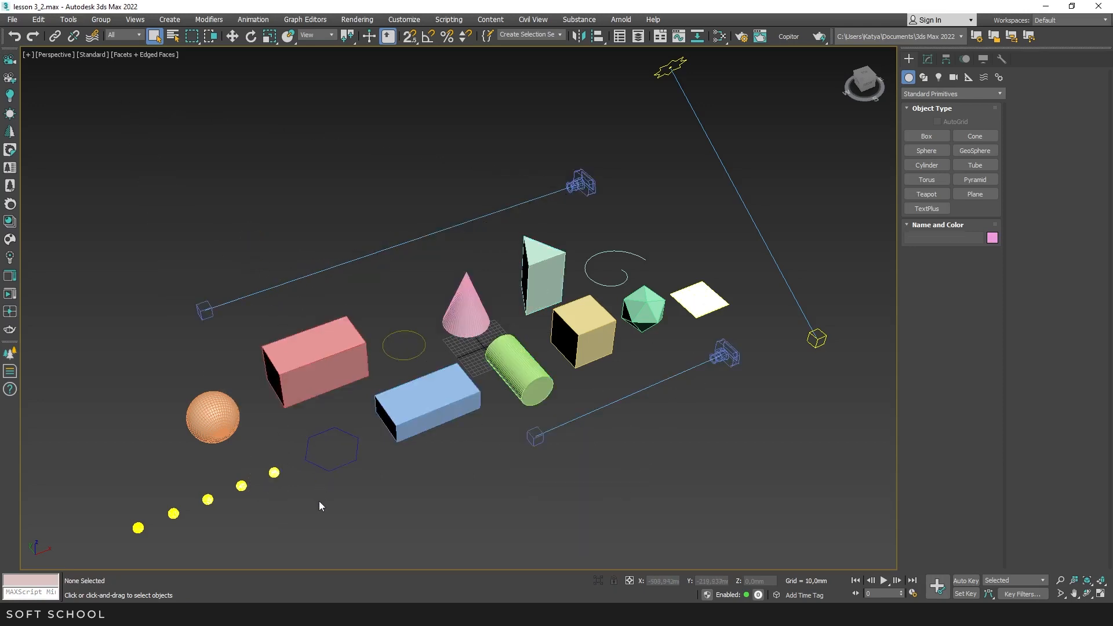
pyautogui.moveTo(319, 502); pyautogui.dragTo(578, 206)
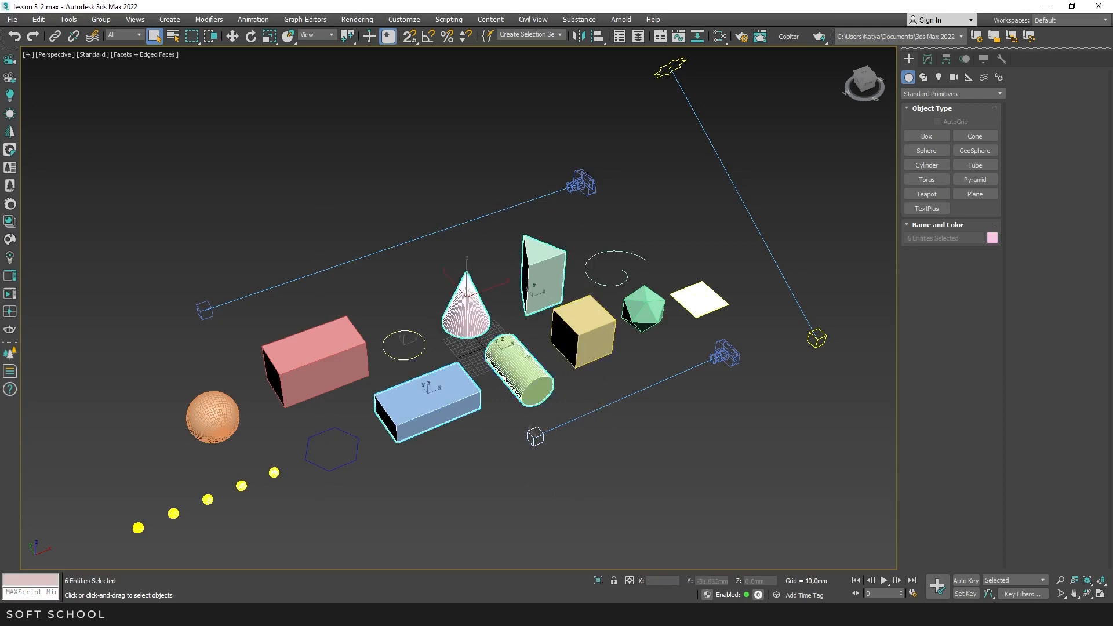
pyautogui.click(624, 374)
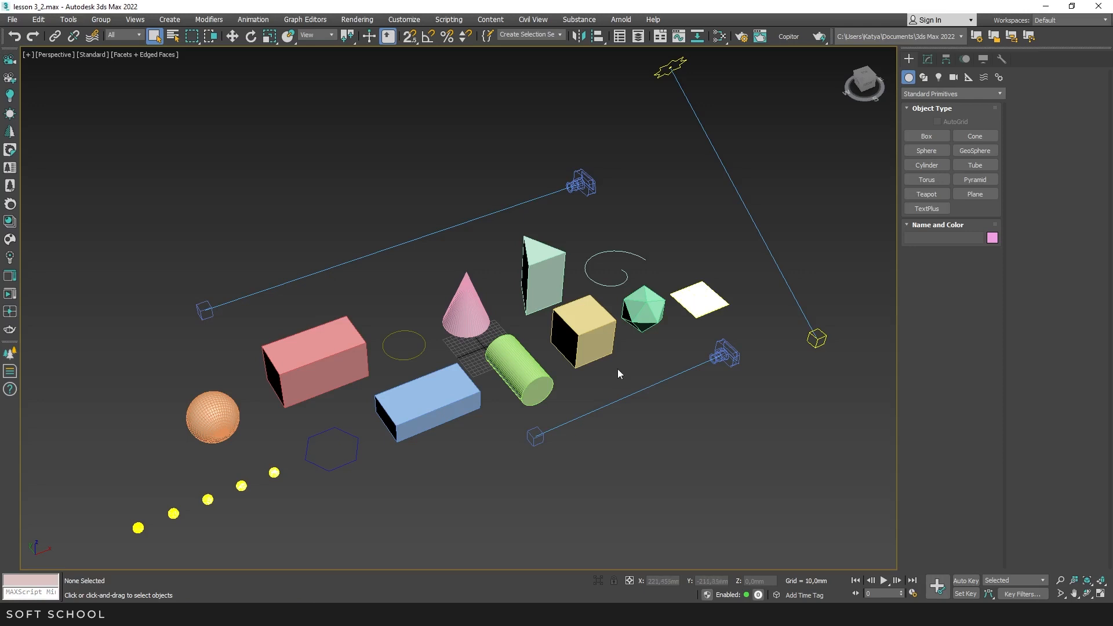
# Step: Review the Auto Window/Crossing by Direction options in the general preferences and close them without changes
pyautogui.click(404, 19)
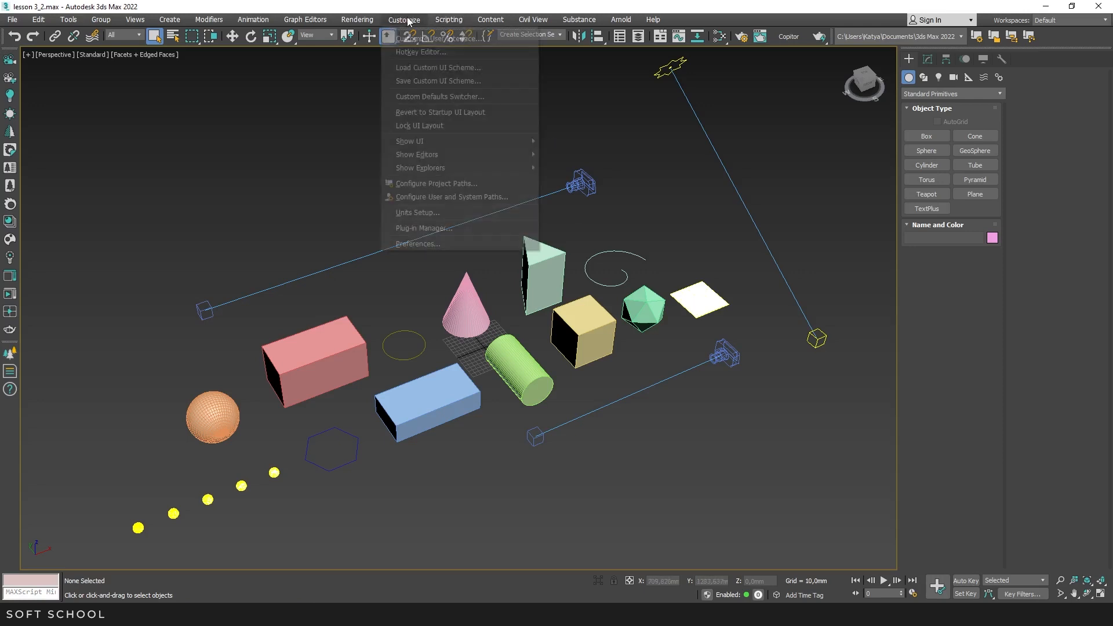
pyautogui.click(419, 244)
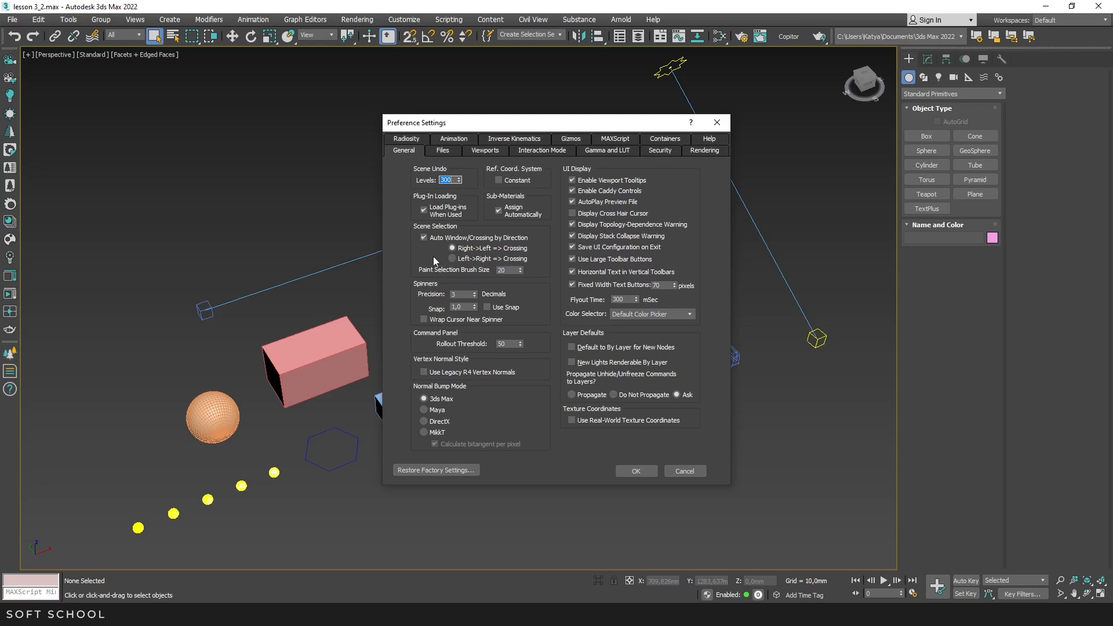
pyautogui.click(717, 123)
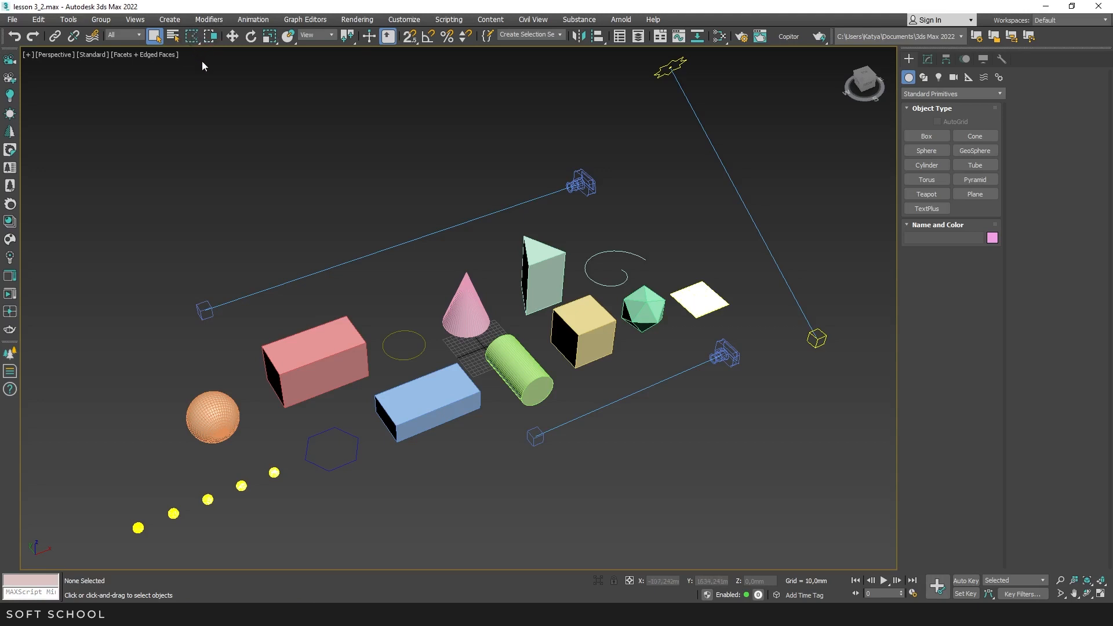
# Step: Switch to the circular selection region and select the objects around the triangular prism with it
pyautogui.moveTo(192, 36); pyautogui.dragTo(194, 74)
pyautogui.moveTo(516, 214); pyautogui.dragTo(499, 281)
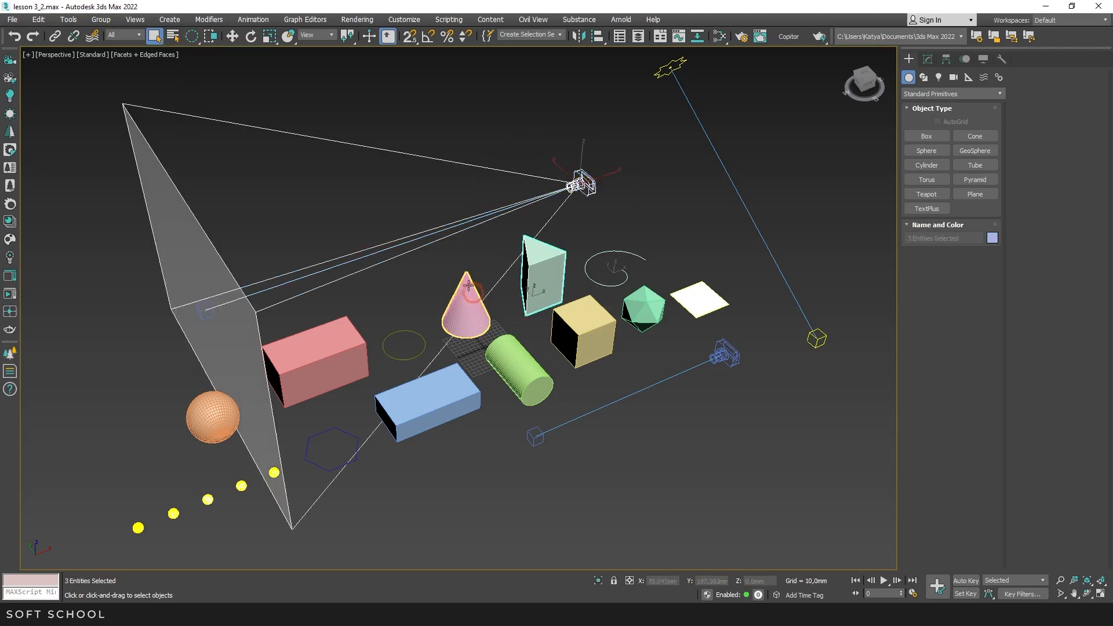
# Step: Outline the cone, prism, cylinder, yellow cube and geosphere with a fence selection region, then restore the rectangular region and clear the selection
pyautogui.moveTo(192, 43); pyautogui.dragTo(193, 85)
pyautogui.moveTo(599, 232); pyautogui.dragTo(500, 222)
pyautogui.click(483, 242)
pyautogui.click(422, 284)
pyautogui.click(436, 349)
pyautogui.click(520, 406)
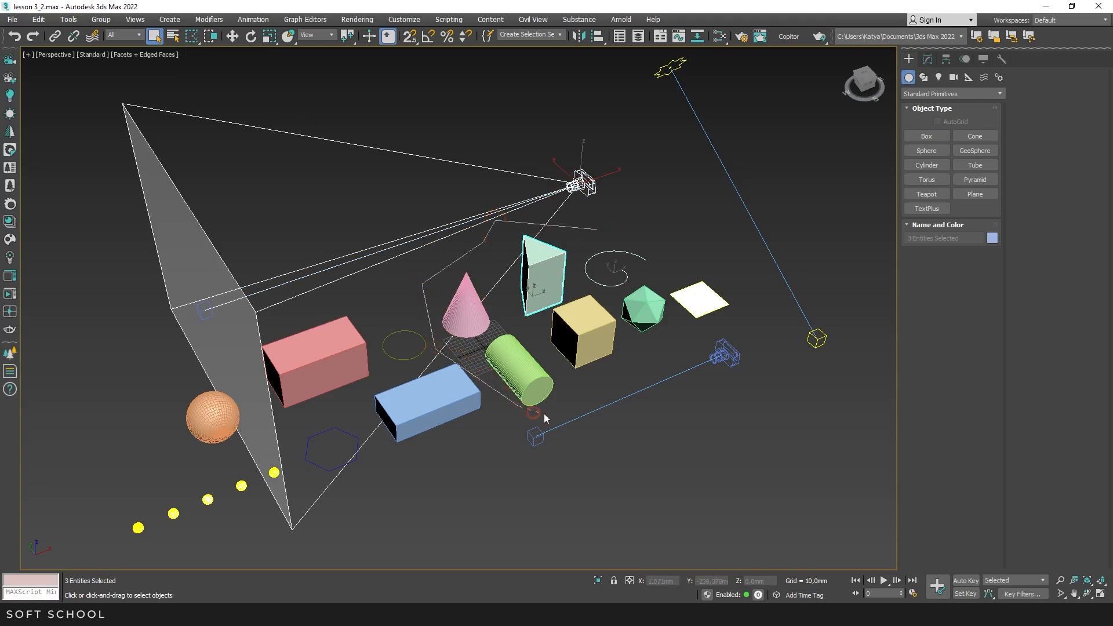
pyautogui.click(575, 408)
pyautogui.click(756, 321)
pyautogui.doubleClick(649, 211)
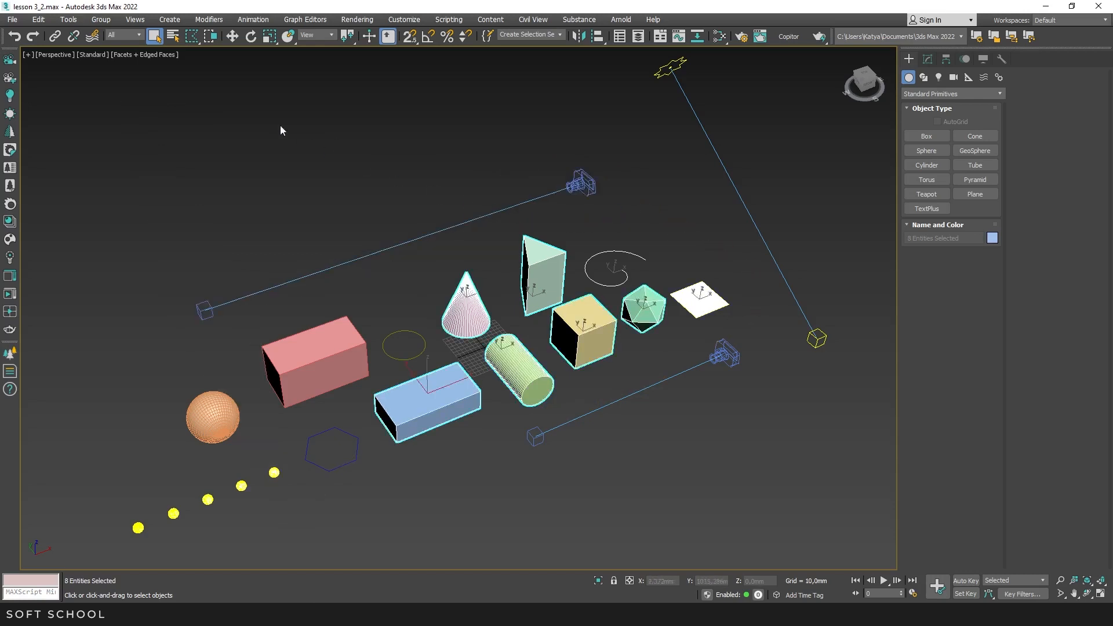
pyautogui.moveTo(192, 36)
pyautogui.mouseDown()
pyautogui.moveTo(192, 58)
pyautogui.moveTo(191, 37)
pyautogui.mouseUp()
pyautogui.click(403, 168)
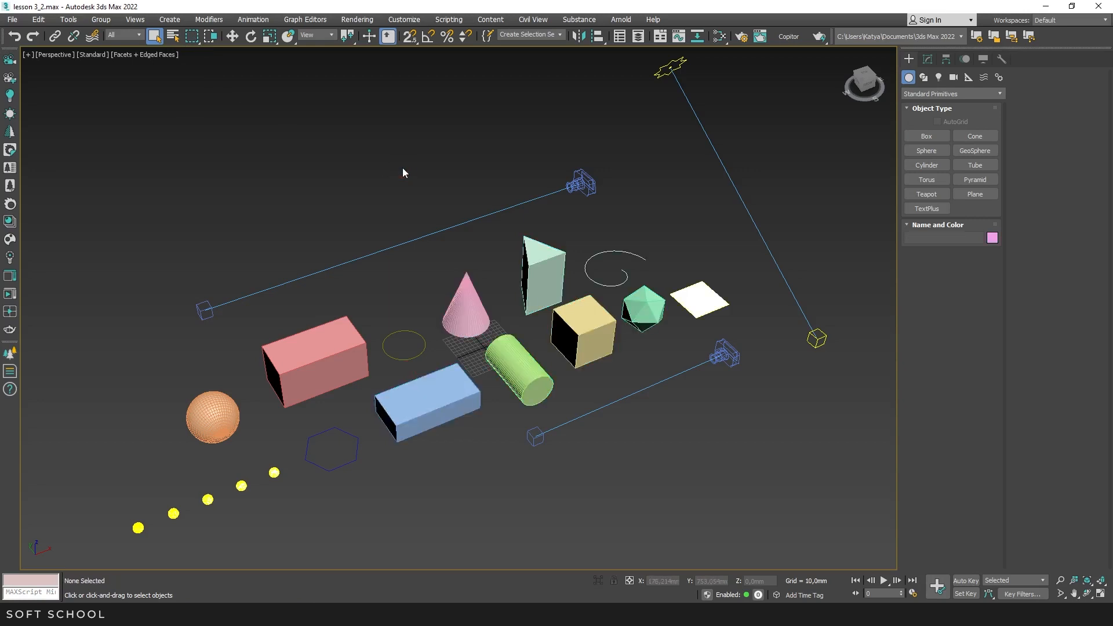
# Step: Select every object in the scene, select only the blue box, and invert the selection
pyautogui.hotkey('ctrl', 'a')
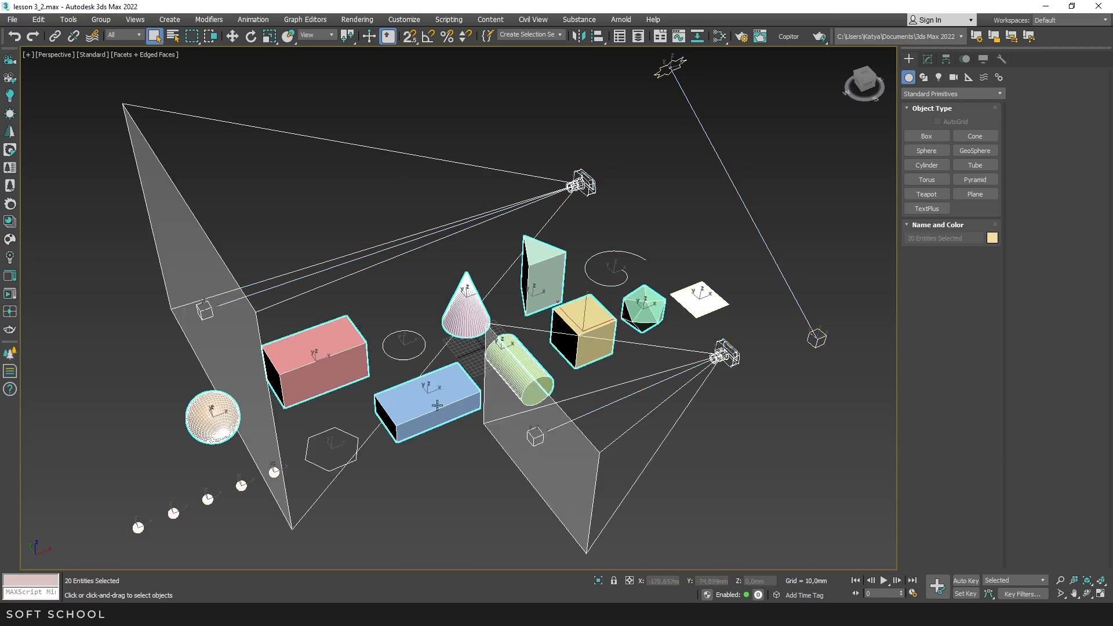
pyautogui.click(420, 400)
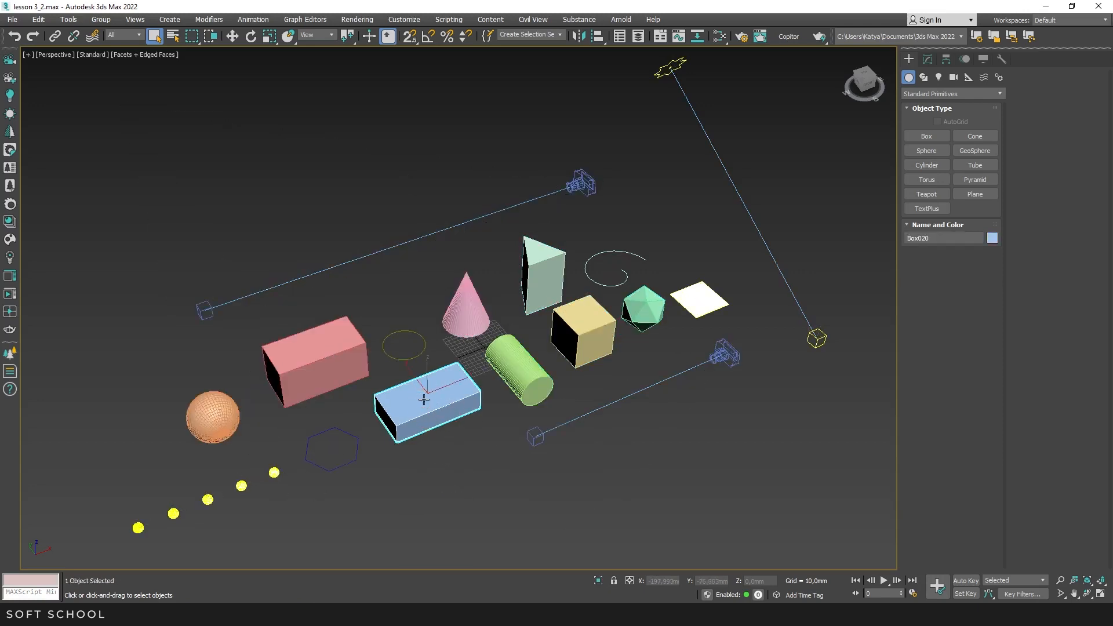
pyautogui.hotkey('ctrl', 'i')
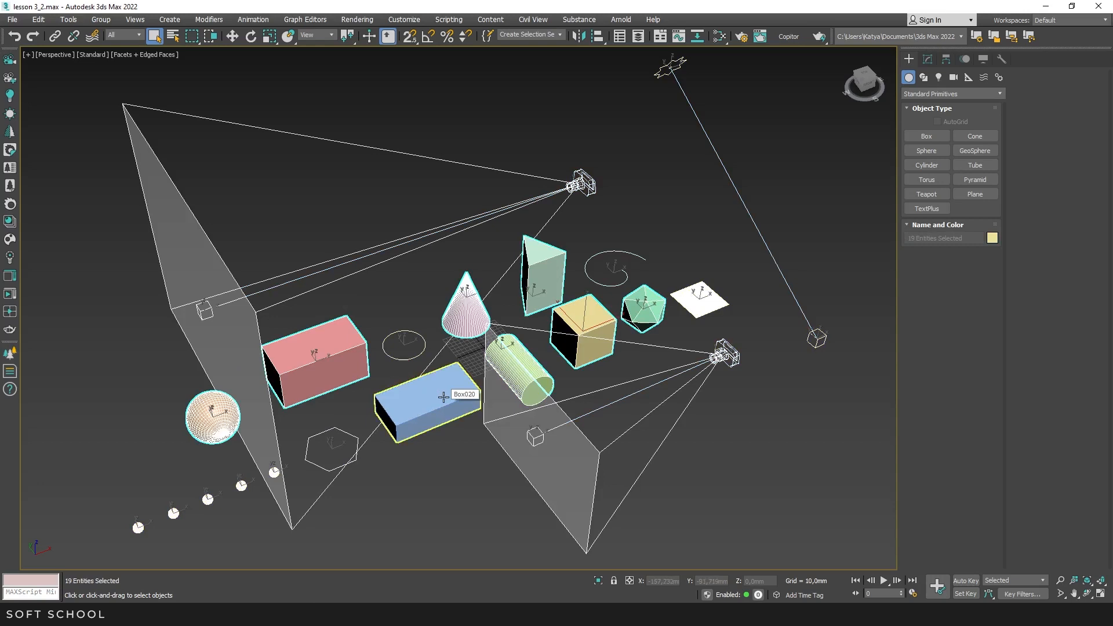
# Step: Build a selection from the blue box, green cylinder, yellow cube, geosphere, white flat square and triangular prism
pyautogui.click(412, 413)
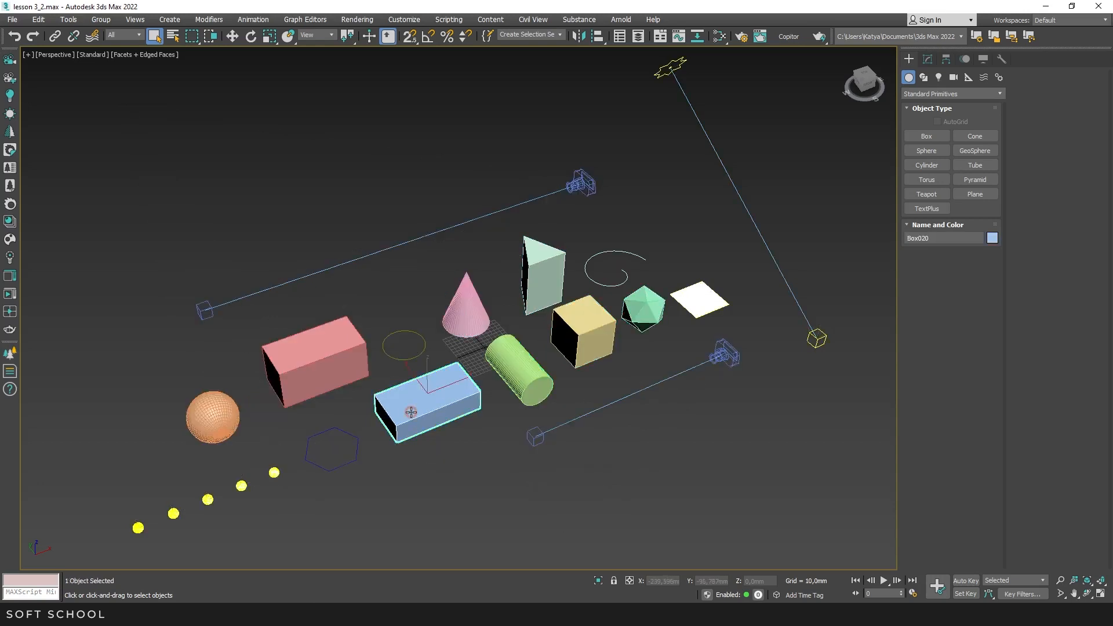
pyautogui.keyDown('ctrl'); pyautogui.click(515, 370); pyautogui.keyUp('ctrl')
pyautogui.keyDown('ctrl'); pyautogui.click(581, 334); pyautogui.keyUp('ctrl')
pyautogui.keyDown('ctrl'); pyautogui.click(641, 312); pyautogui.keyUp('ctrl')
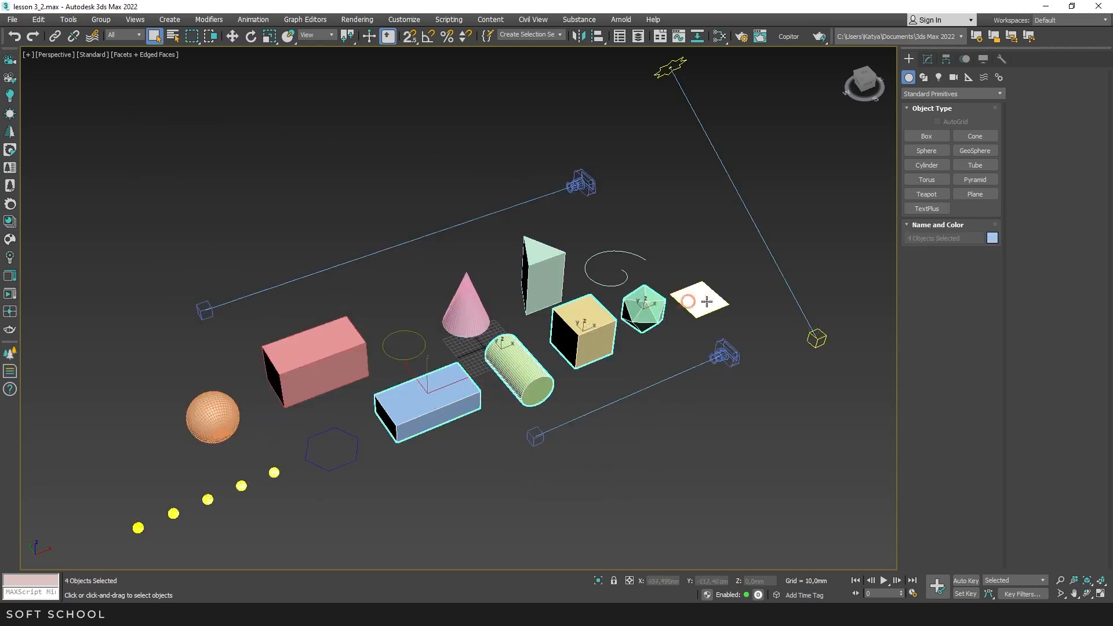
pyautogui.keyDown('ctrl'); pyautogui.click(700, 300); pyautogui.keyUp('ctrl')
pyautogui.keyDown('ctrl'); pyautogui.click(535, 294); pyautogui.keyUp('ctrl')
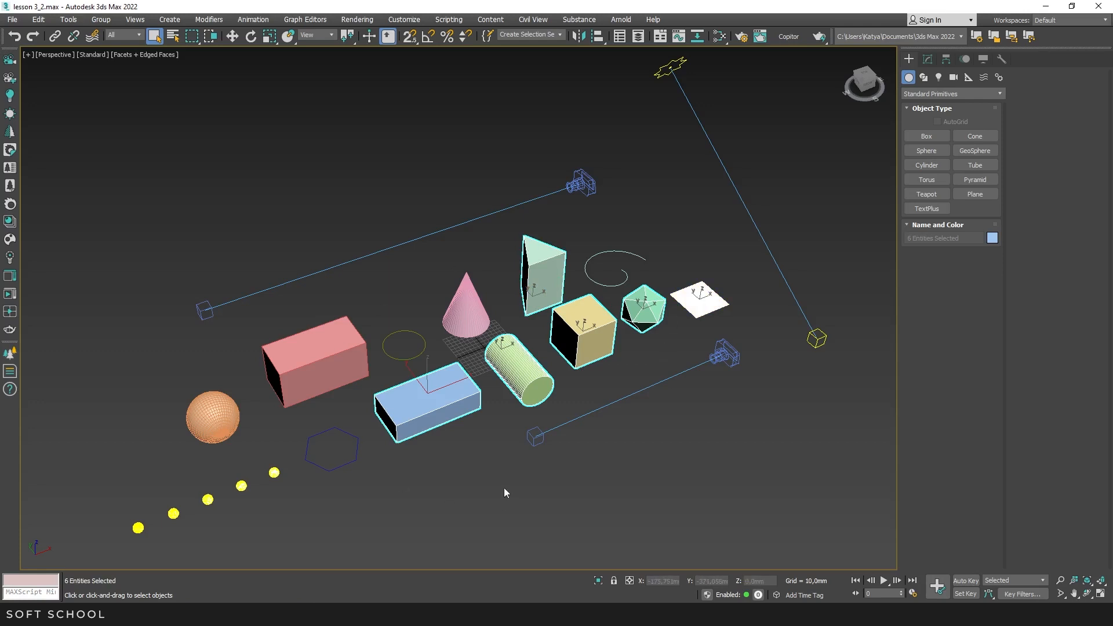
# Step: Undo the added selections one by one, back to only the blue box
pyautogui.hotkey('ctrl', 'z')
pyautogui.hotkey('ctrl', 'z')
pyautogui.hotkey('ctrl', 'z')
pyautogui.hotkey('ctrl', 'z')
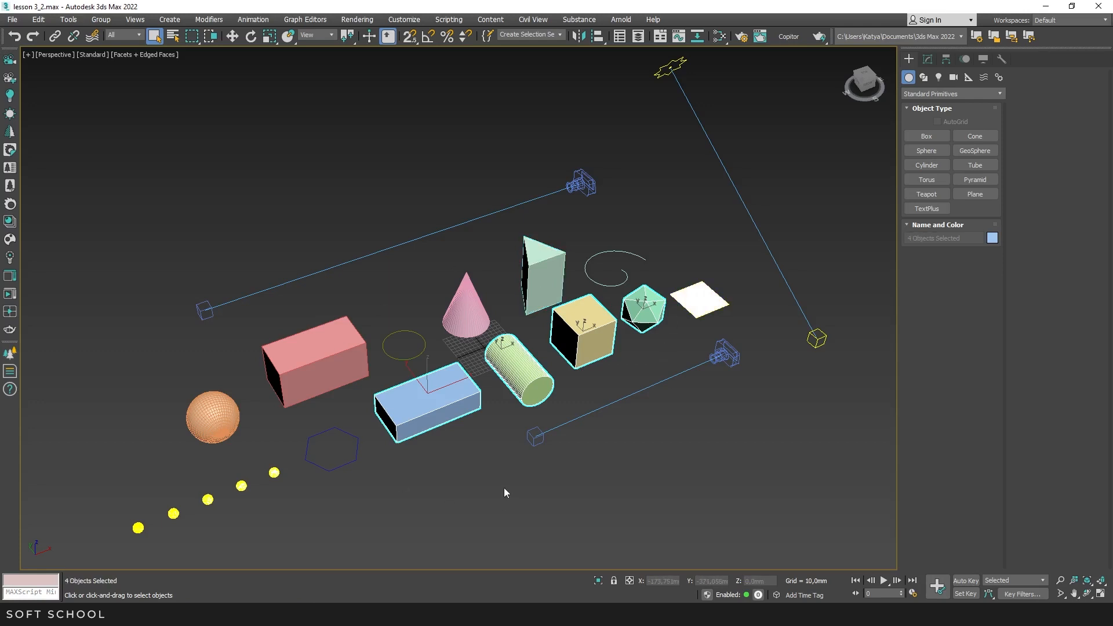
pyautogui.hotkey('ctrl', 'z')
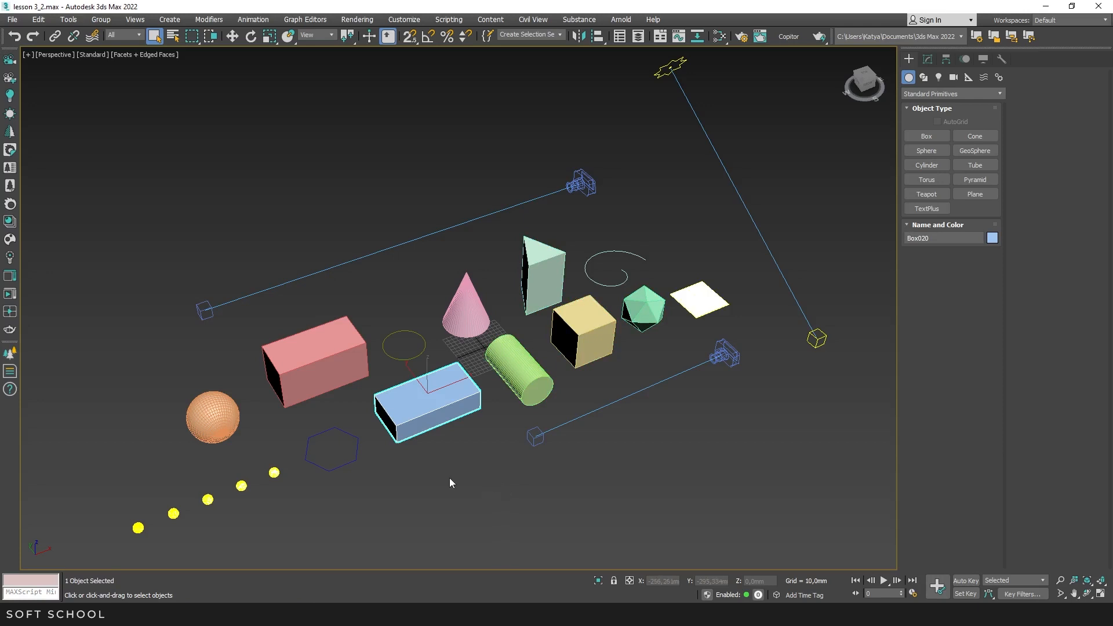
# Step: Limit the selection filter to Cameras, try selecting the cylinder and boxes, and select both cameras with their targets
pyautogui.click(139, 36)
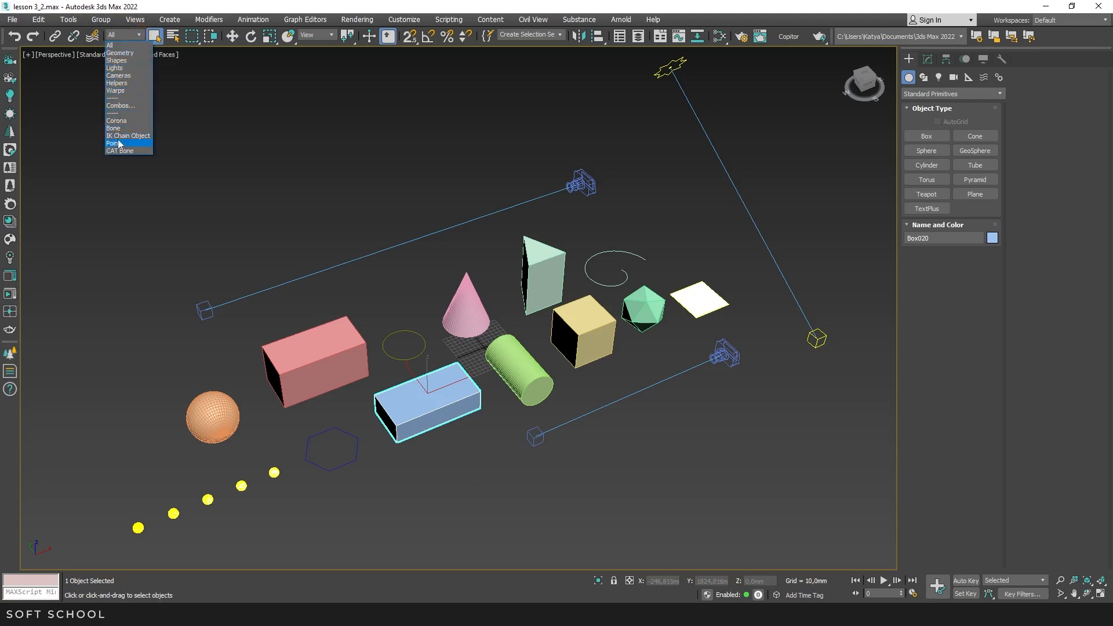
pyautogui.click(122, 76)
pyautogui.click(525, 370)
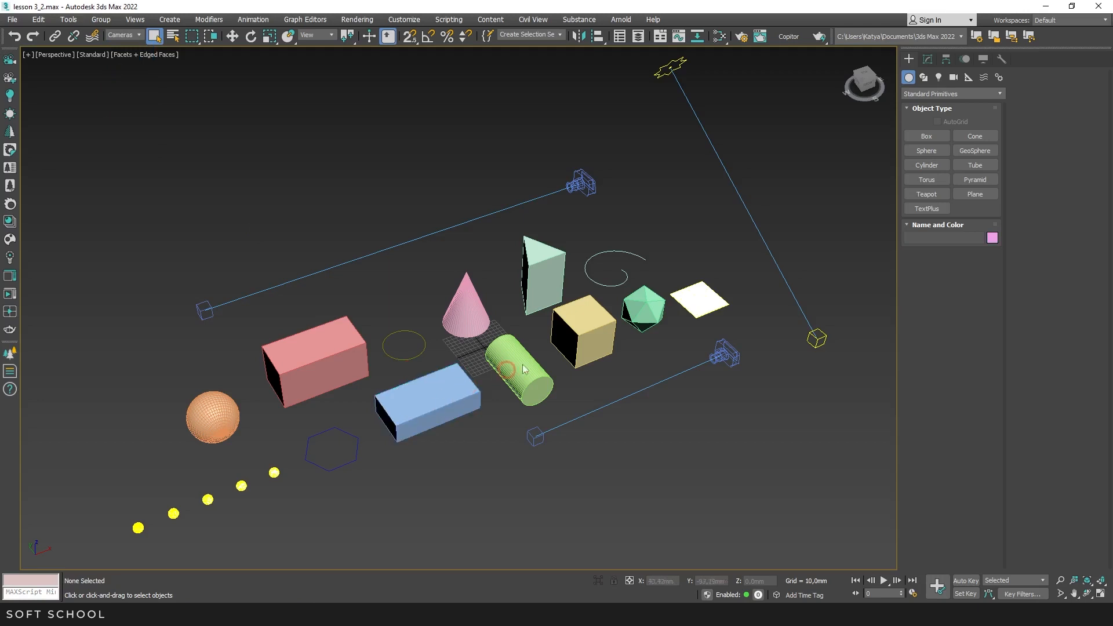
pyautogui.click(356, 344)
pyautogui.click(404, 382)
pyautogui.click(439, 403)
pyautogui.moveTo(725, 462); pyautogui.dragTo(450, 355)
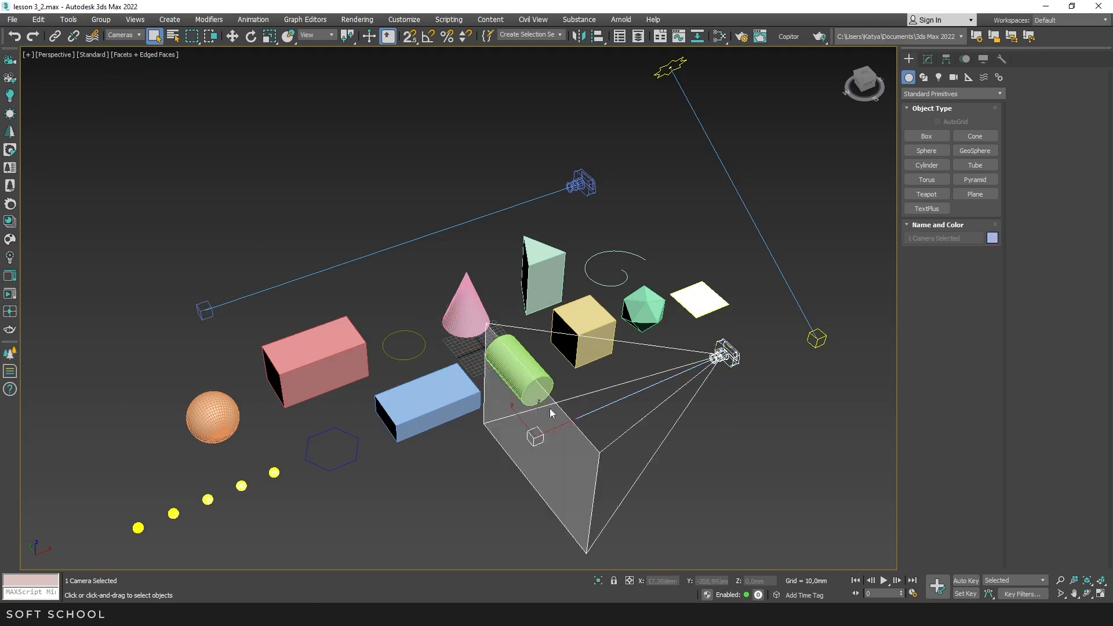
pyautogui.hotkey('ctrl', 'q')
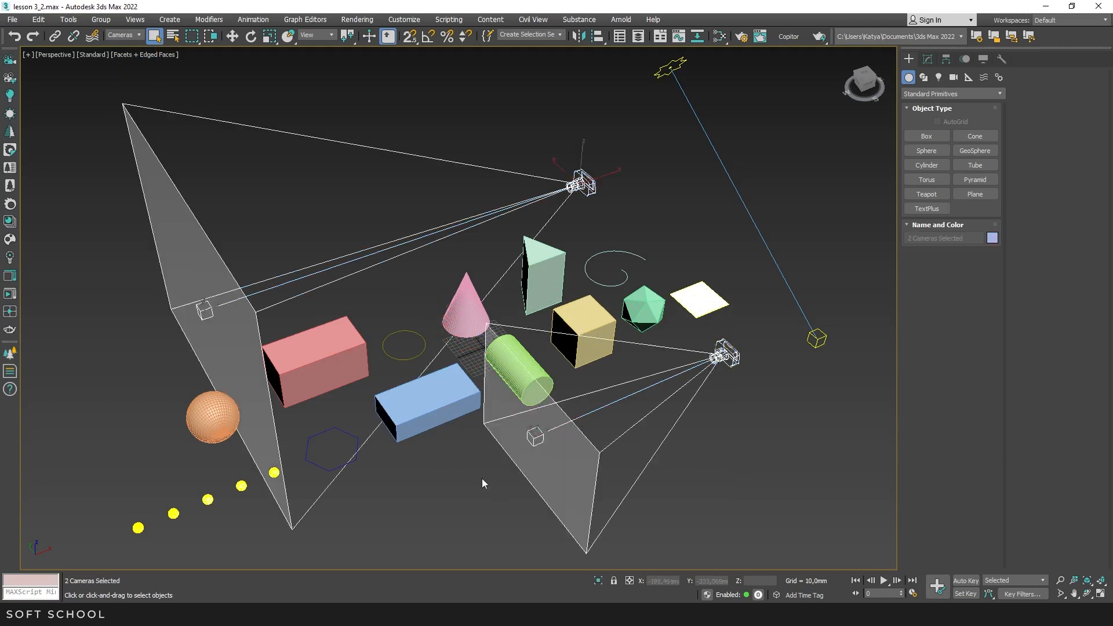
# Step: Limit the selection filter to Lights, try region selections over the scene, and select all the lights
pyautogui.click(124, 34)
pyautogui.click(114, 68)
pyautogui.moveTo(781, 96); pyautogui.dragTo(417, 457)
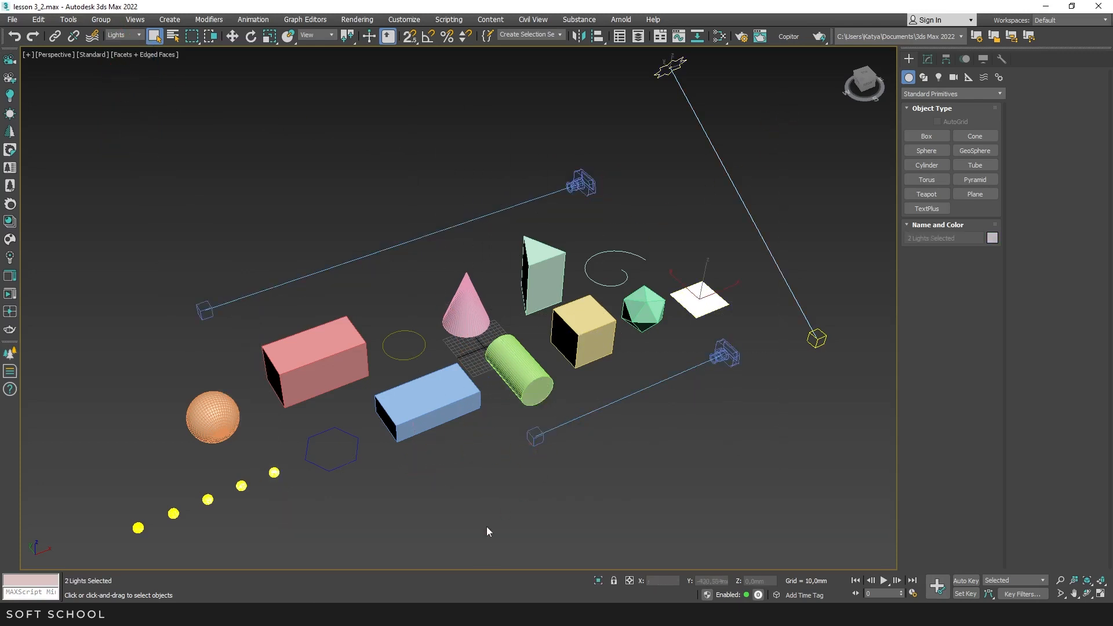
pyautogui.moveTo(482, 527); pyautogui.dragTo(59, 242)
pyautogui.hotkey('ctrl', 'a')
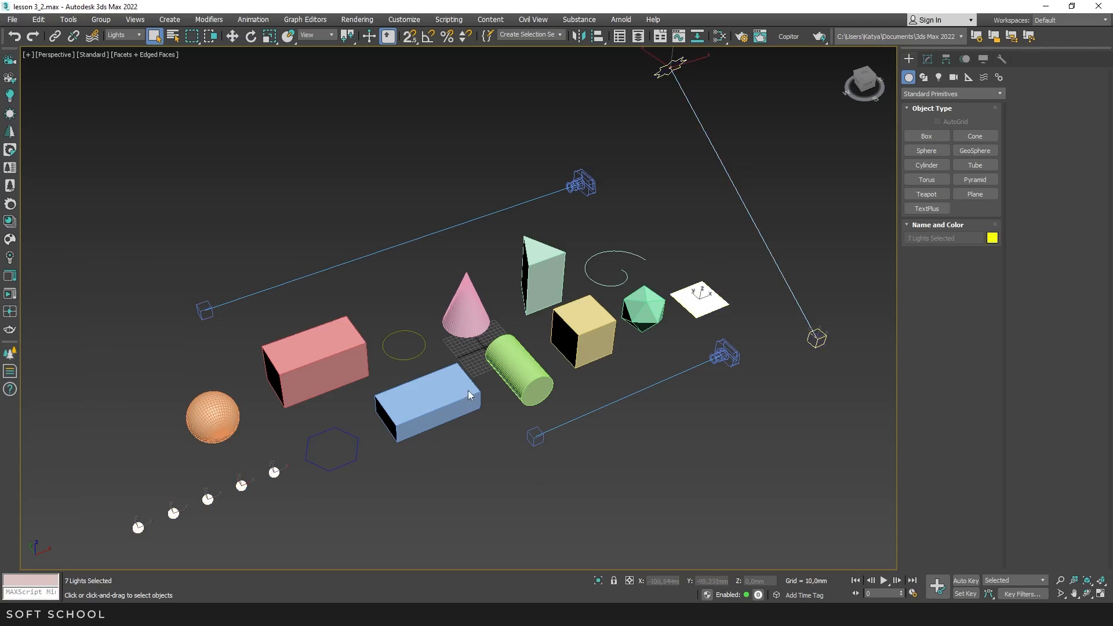
# Step: Set the selection filter back to All and clear the selection
pyautogui.click(123, 36)
pyautogui.click(115, 46)
pyautogui.click(217, 198)
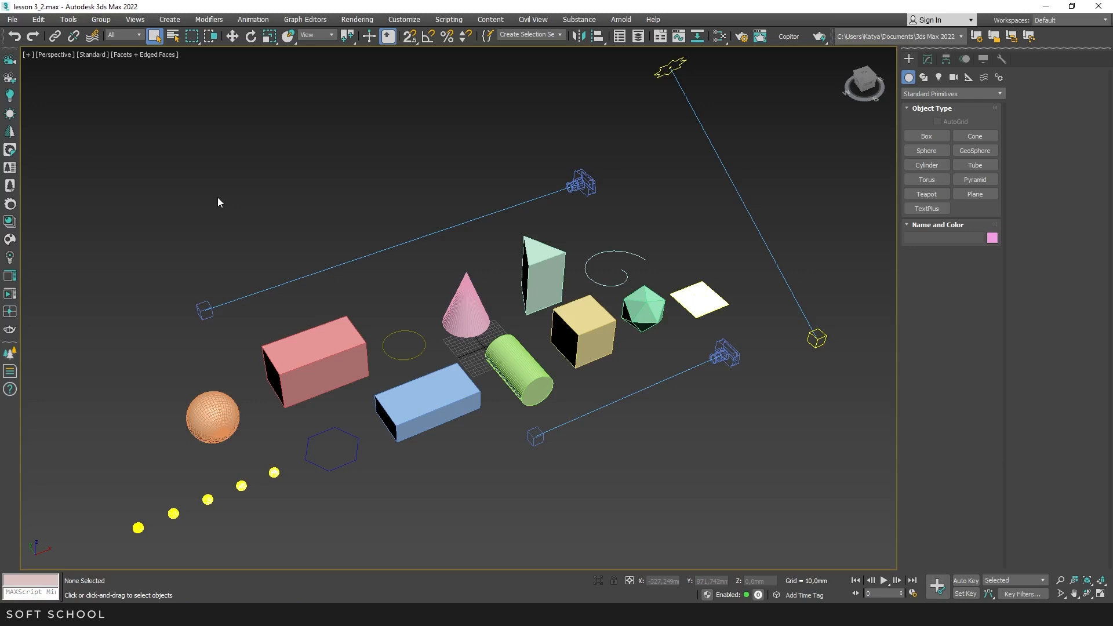
# Step: Select Box019 by name from the scene's object list
pyautogui.press('h')
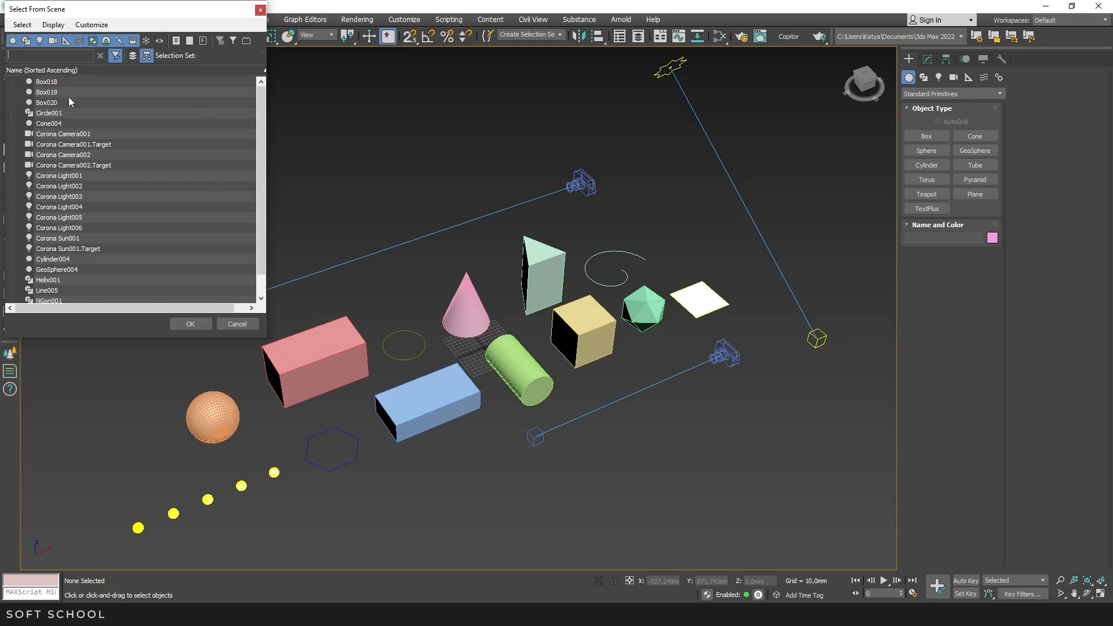
pyautogui.doubleClick(46, 92)
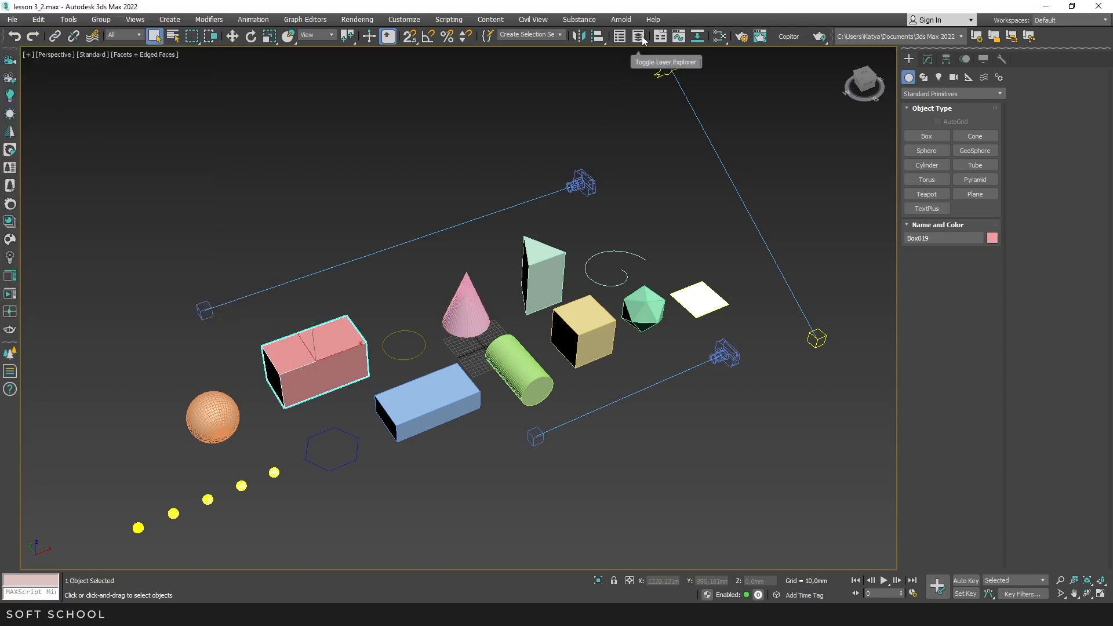
pyautogui.click(638, 172)
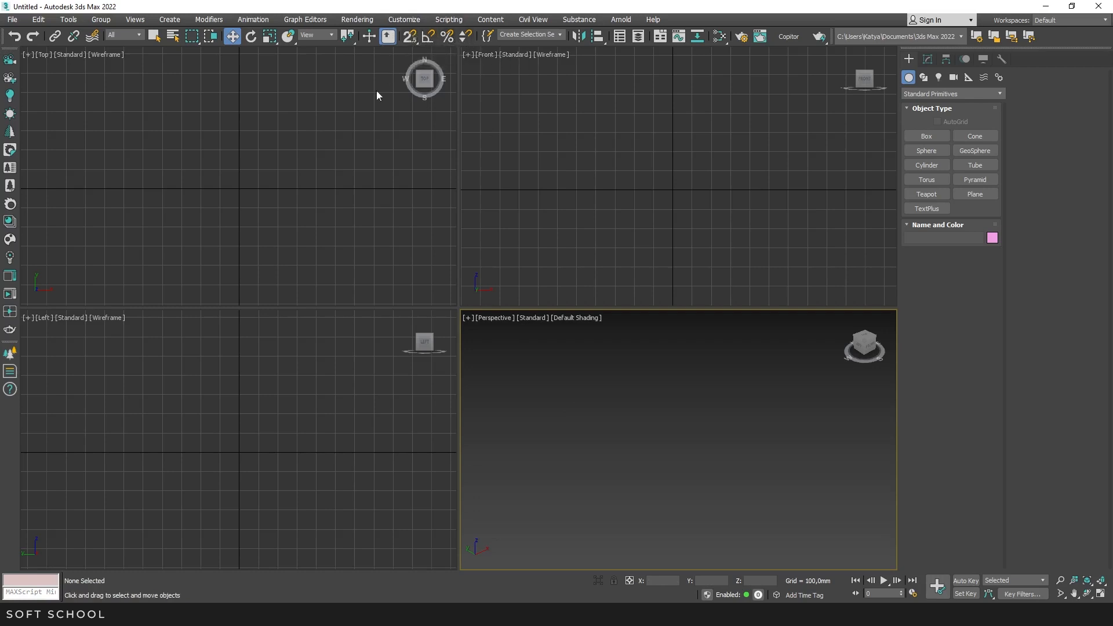
# Step: Turn on snapping and create a box about 500 mm high in the Top viewport, starting near the origin
pyautogui.click(409, 36)
pyautogui.click(356, 141)
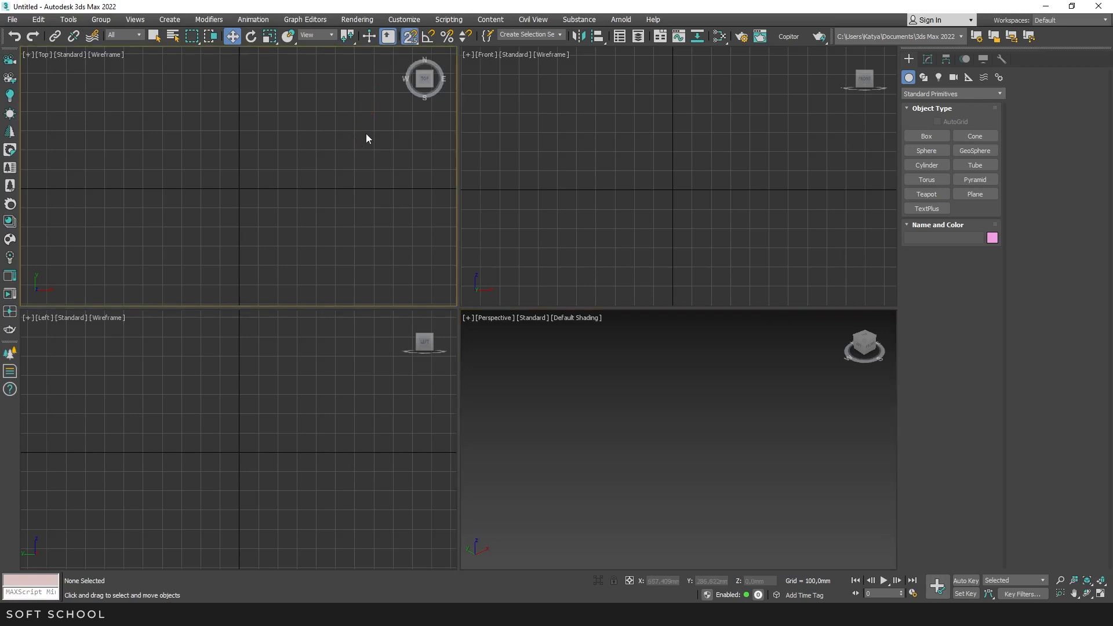
pyautogui.click(926, 137)
pyautogui.moveTo(241, 180); pyautogui.dragTo(307, 127)
pyautogui.click(308, 35)
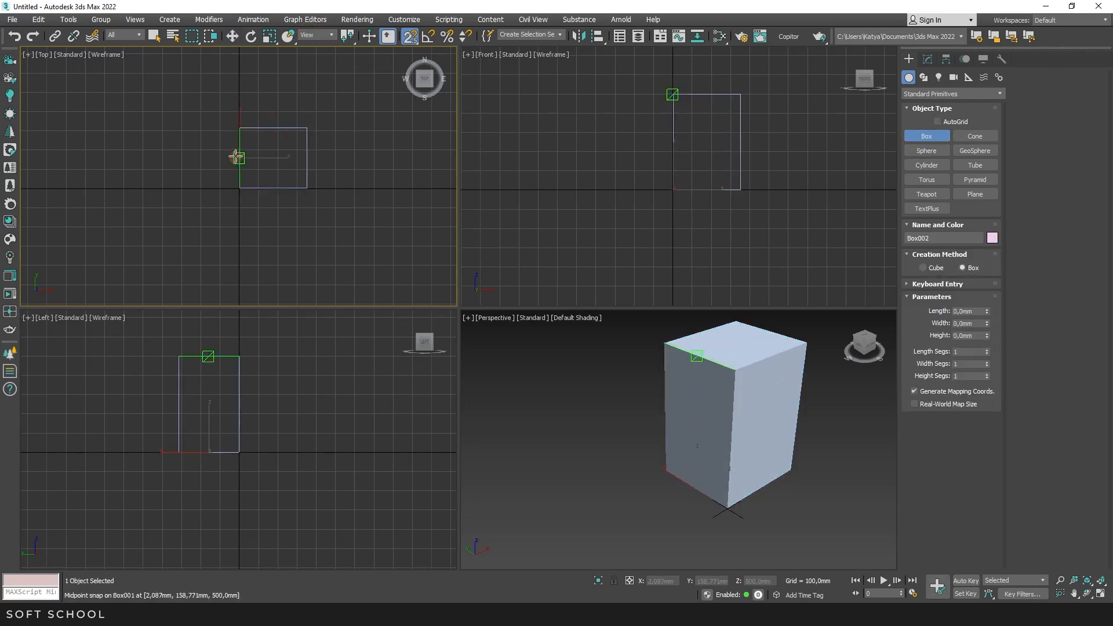
# Step: Snap two more boxes to the first in the Top viewport: about 485 × 301 × 400 mm and about 243 × 157 × 200 mm
pyautogui.moveTo(237, 158); pyautogui.dragTo(145, 99)
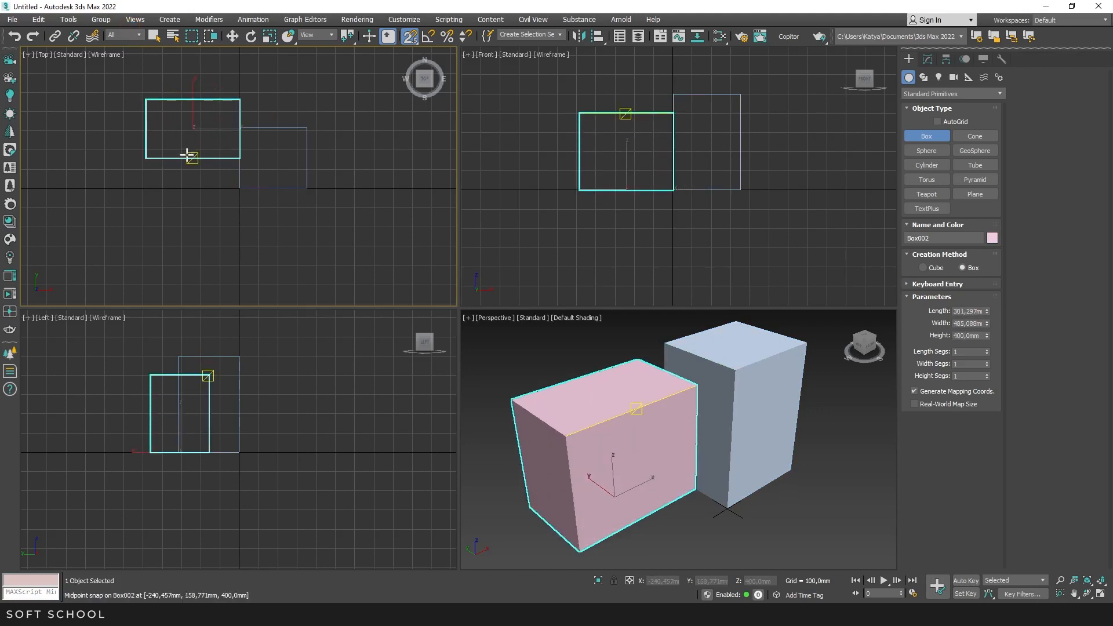
pyautogui.moveTo(192, 158); pyautogui.dragTo(242, 172)
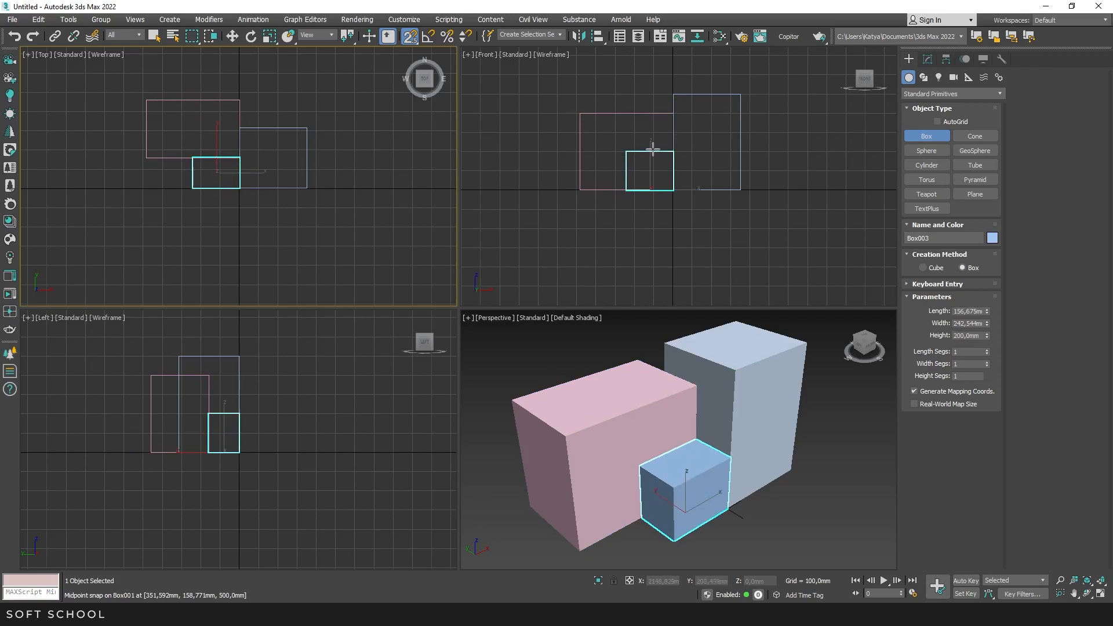
pyautogui.click(651, 151)
pyautogui.rightClick(651, 151)
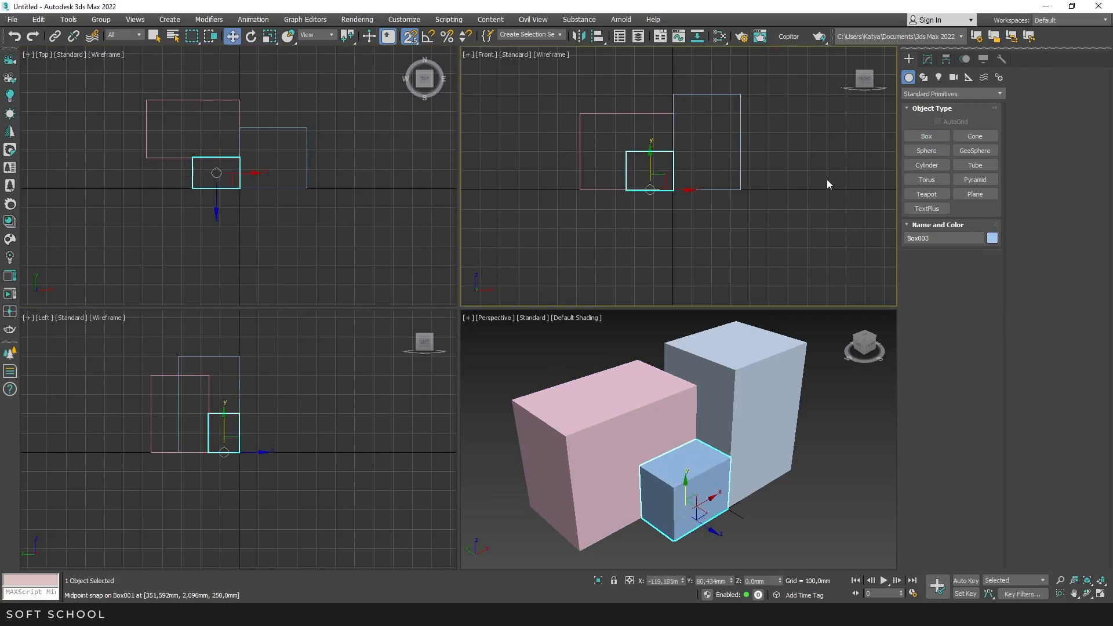
# Step: Create a cylinder about 200 mm high over the small box, snapped to its edge midpoints, and raise it onto the box's top
pyautogui.click(925, 165)
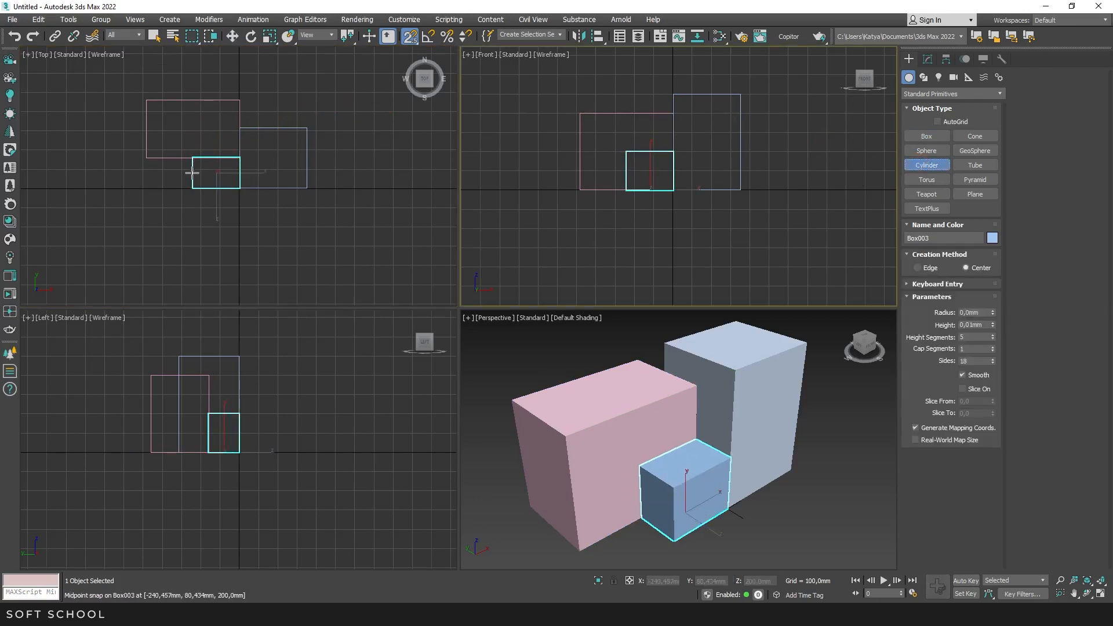
pyautogui.moveTo(192, 174); pyautogui.dragTo(216, 159)
pyautogui.rightClick(233, 139)
pyautogui.moveTo(644, 184); pyautogui.dragTo(623, 149)
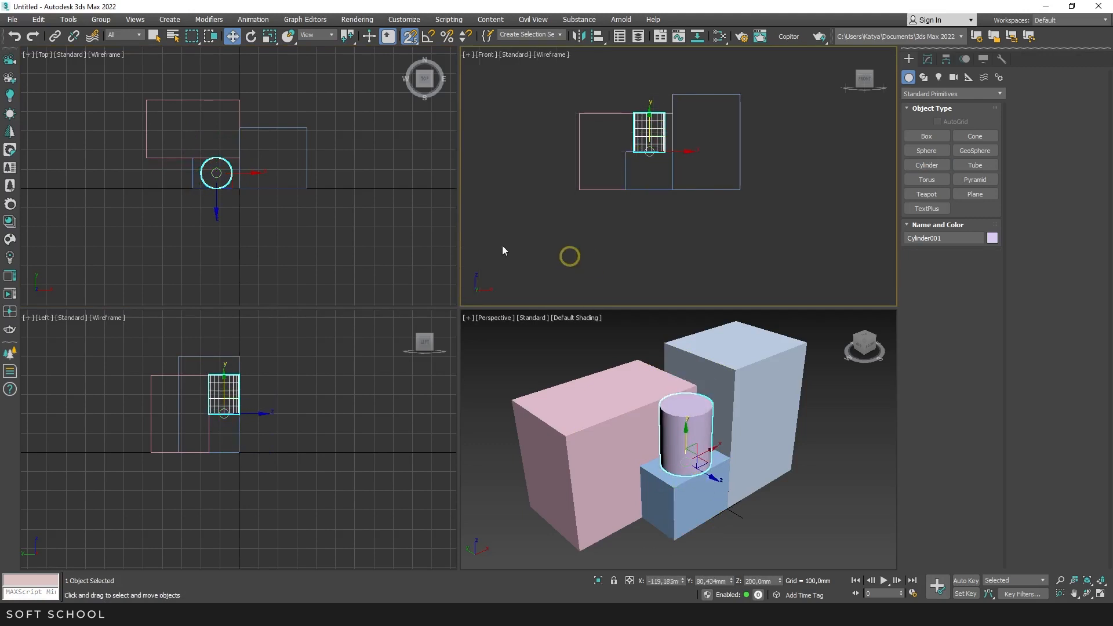
# Step: Hide the grid in the viewports and make Perspective the active view
pyautogui.rightClick(374, 235)
pyautogui.rightClick(343, 348)
pyautogui.press('g')
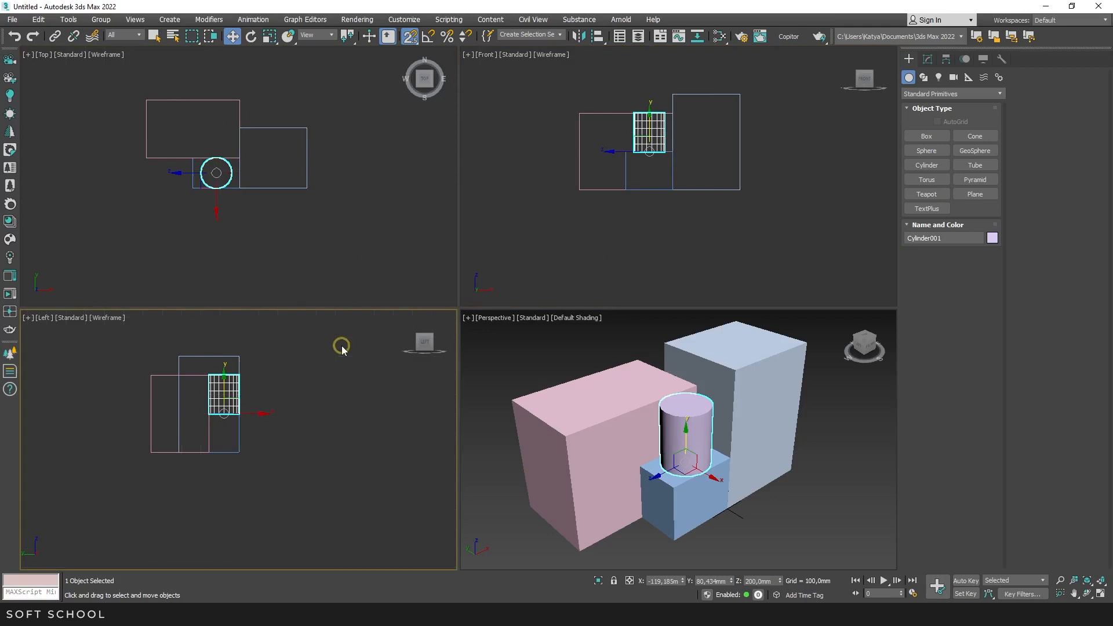
pyautogui.rightClick(537, 350)
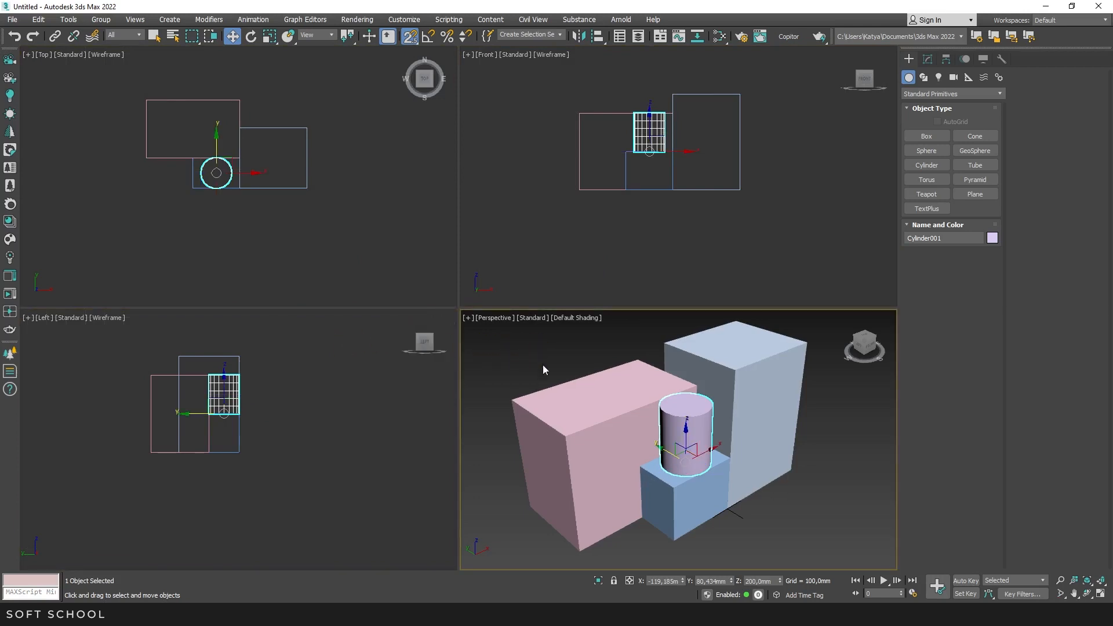
# Step: Select the pink box in Perspective and switch snapping off and back on
pyautogui.click(584, 418)
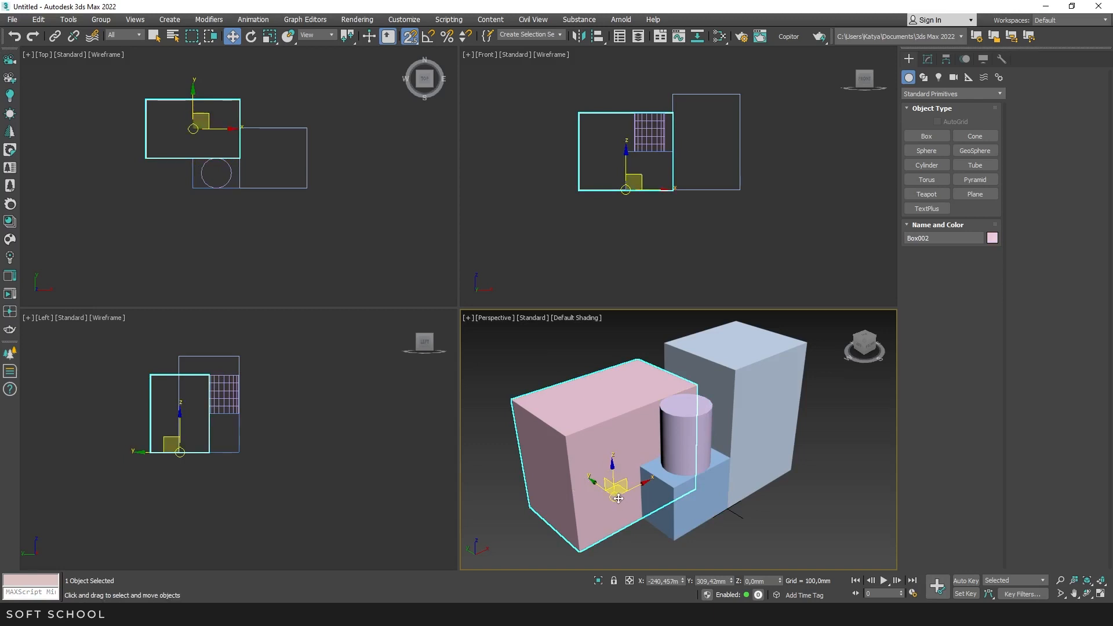
pyautogui.press('s')
pyautogui.press('s')
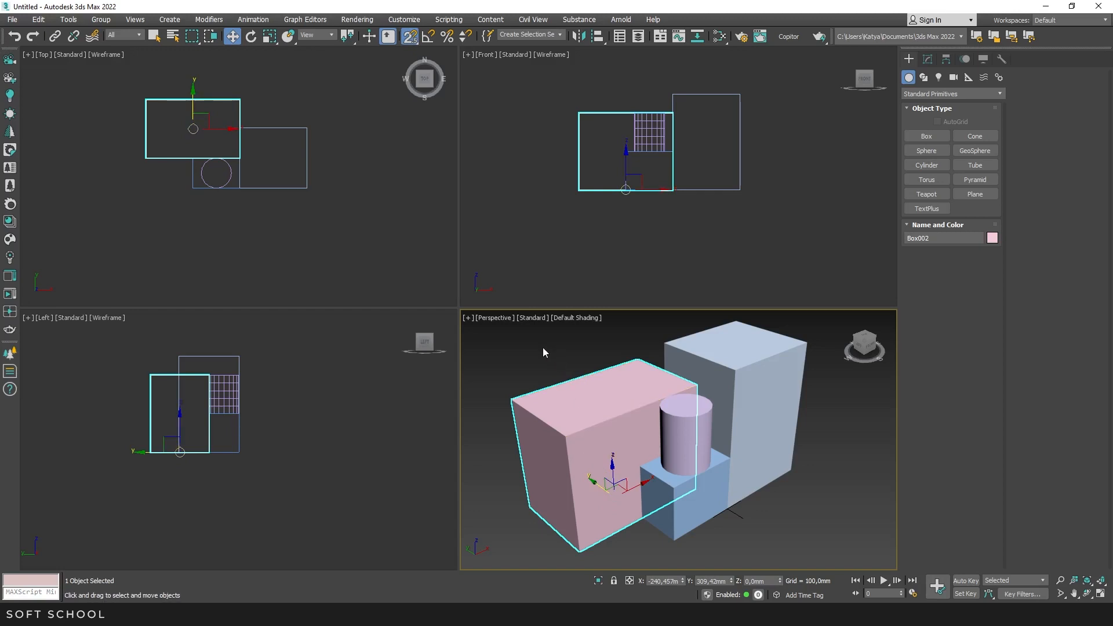
# Step: Try Grid Points and Face snapping in the snap settings, and disable both again, keeping Vertex and Midpoint
pyautogui.rightClick(408, 38)
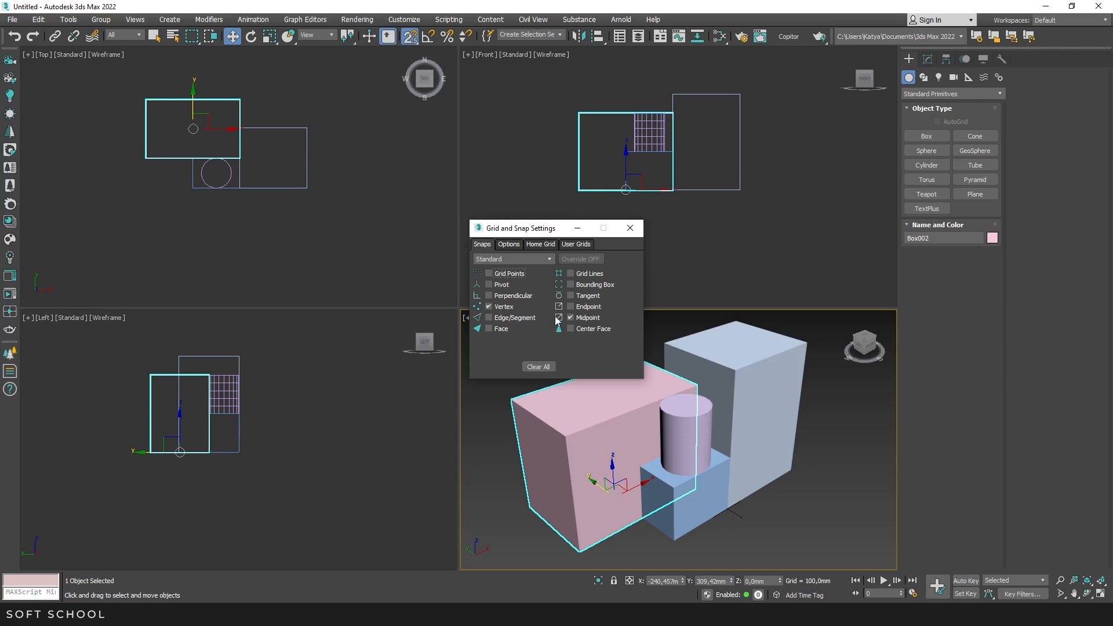
pyautogui.click(512, 274)
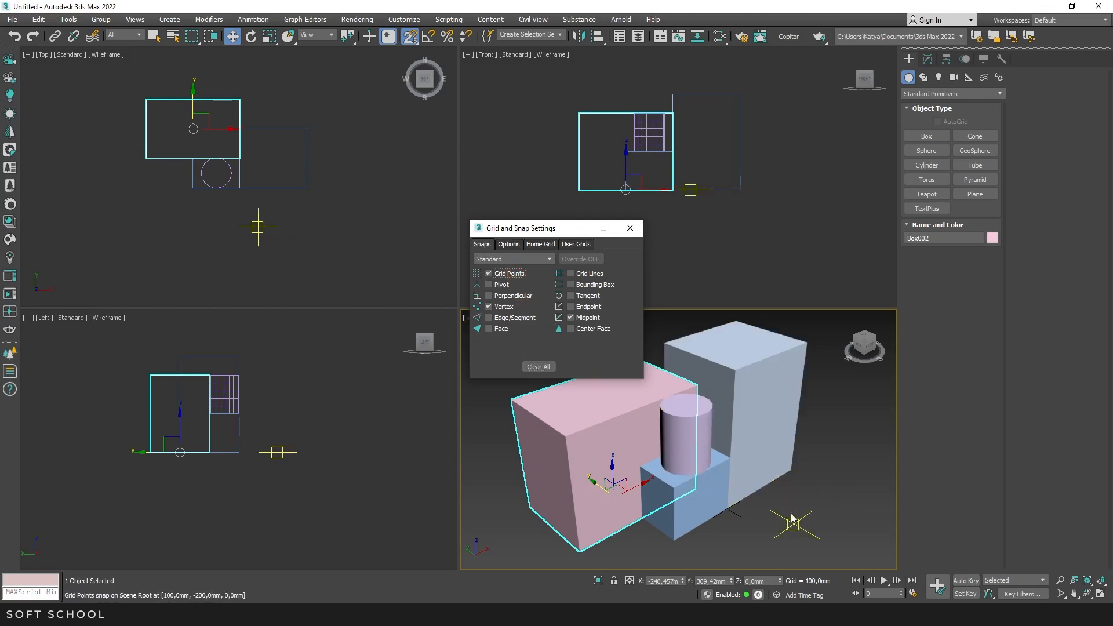
pyautogui.click(488, 329)
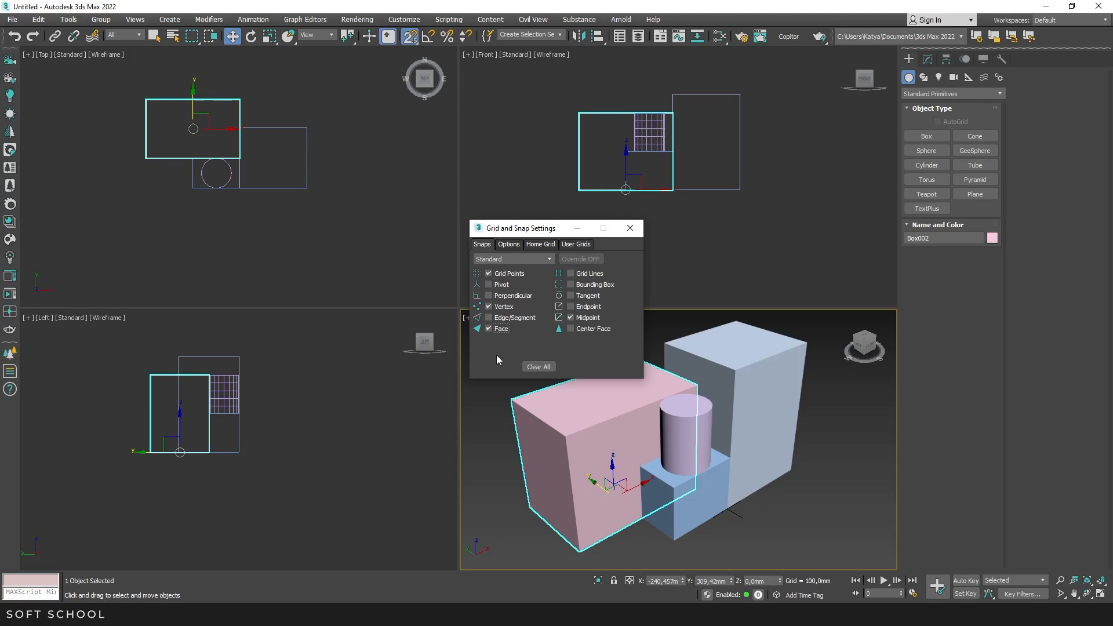
pyautogui.click(489, 273)
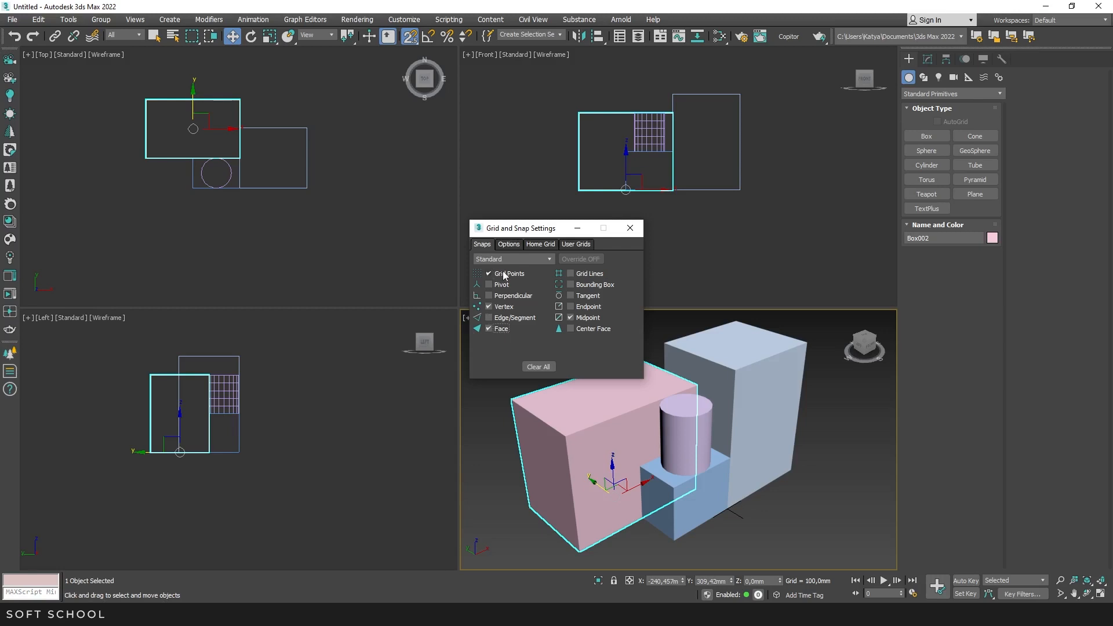
pyautogui.click(496, 335)
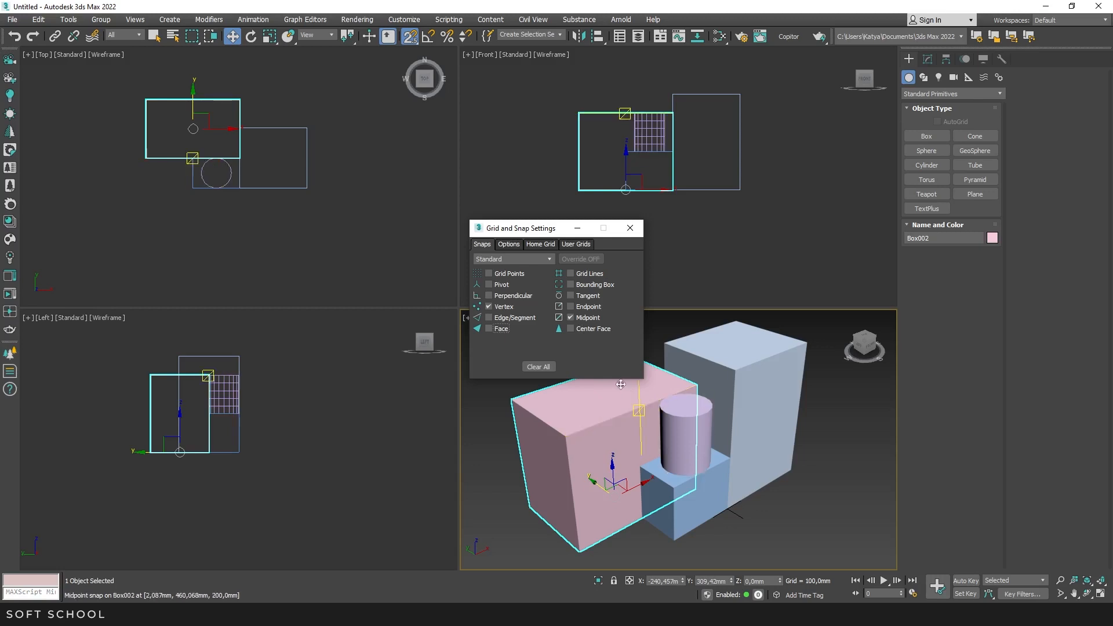
# Step: Review the marker size and the Snap to frozen objects option in the snap settings, and close the settings
pyautogui.click(508, 244)
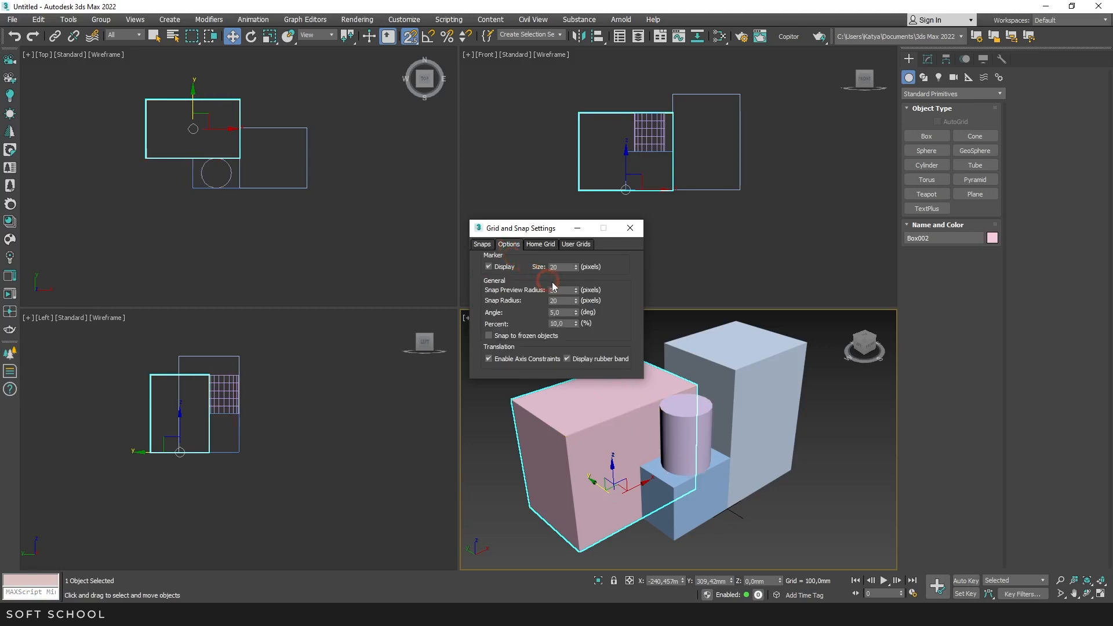
pyautogui.moveTo(566, 269); pyautogui.dragTo(544, 269)
pyautogui.click(505, 336)
pyautogui.click(637, 228)
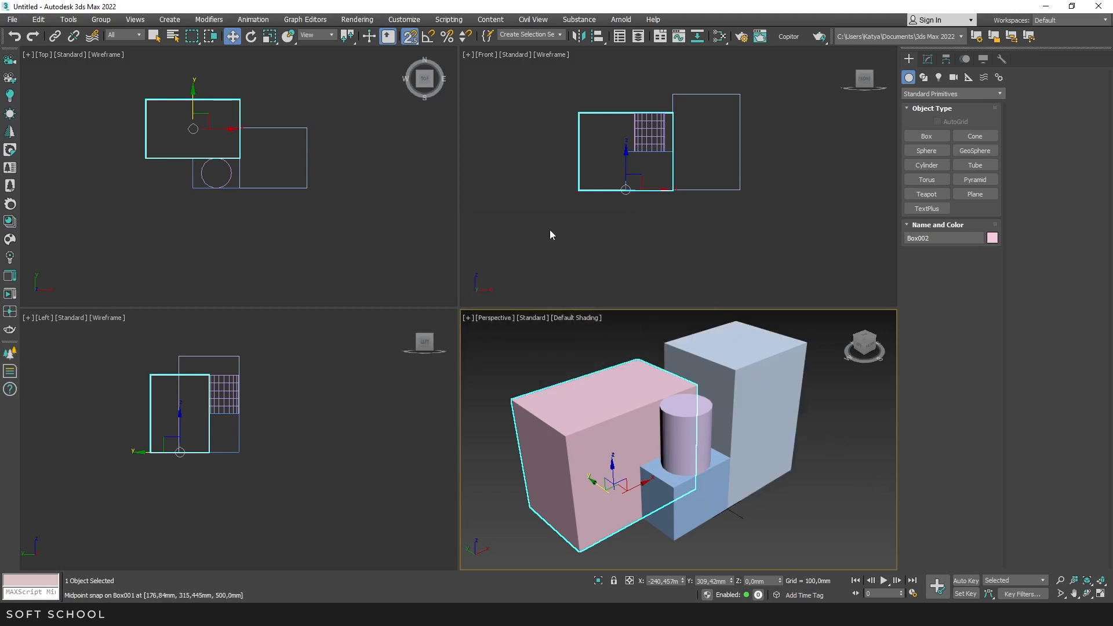
# Step: Switch snapping to 2D, deselect everything, and trace the combined outline of the three boxes with the Line tool in the Top viewport
pyautogui.moveTo(414, 37); pyautogui.dragTo(411, 90)
pyautogui.click(383, 84)
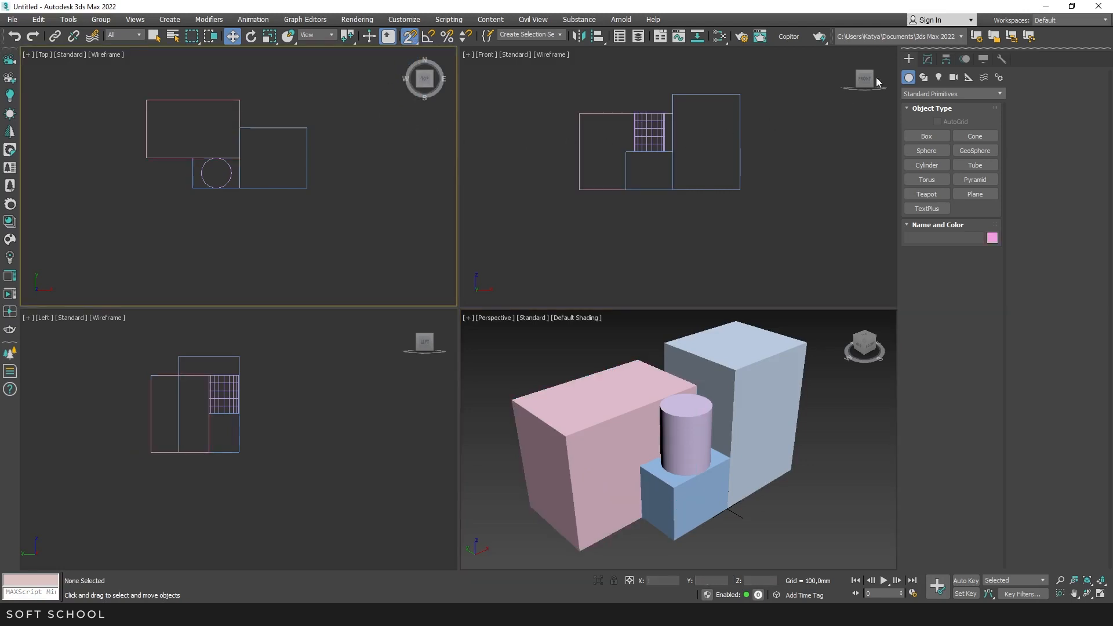
pyautogui.click(924, 77)
pyautogui.click(935, 151)
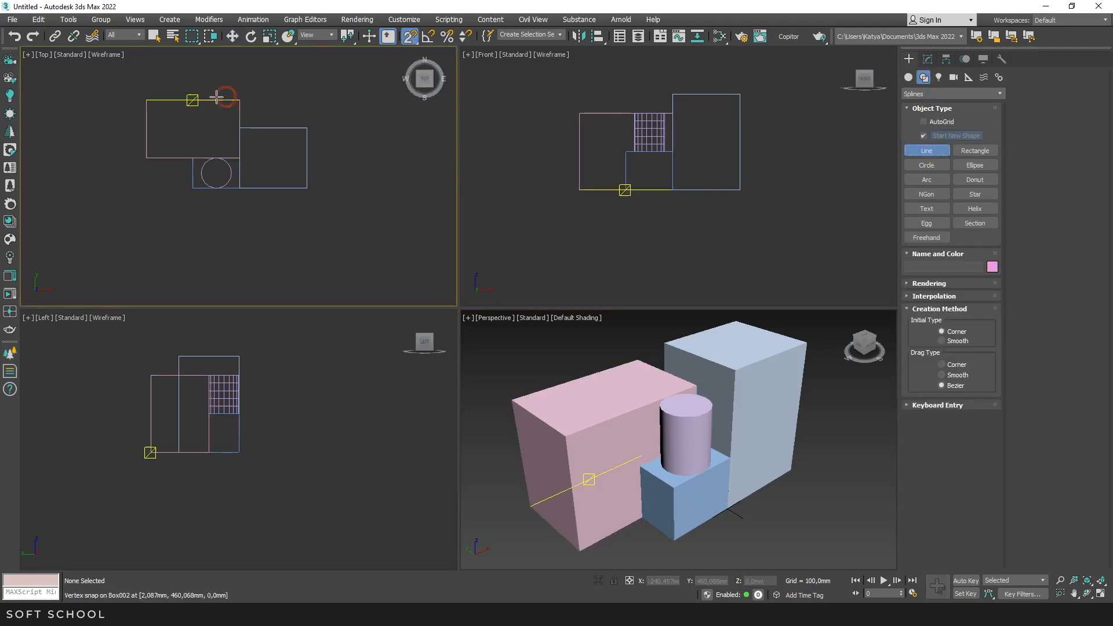
pyautogui.click(147, 100)
pyautogui.click(240, 100)
pyautogui.click(239, 127)
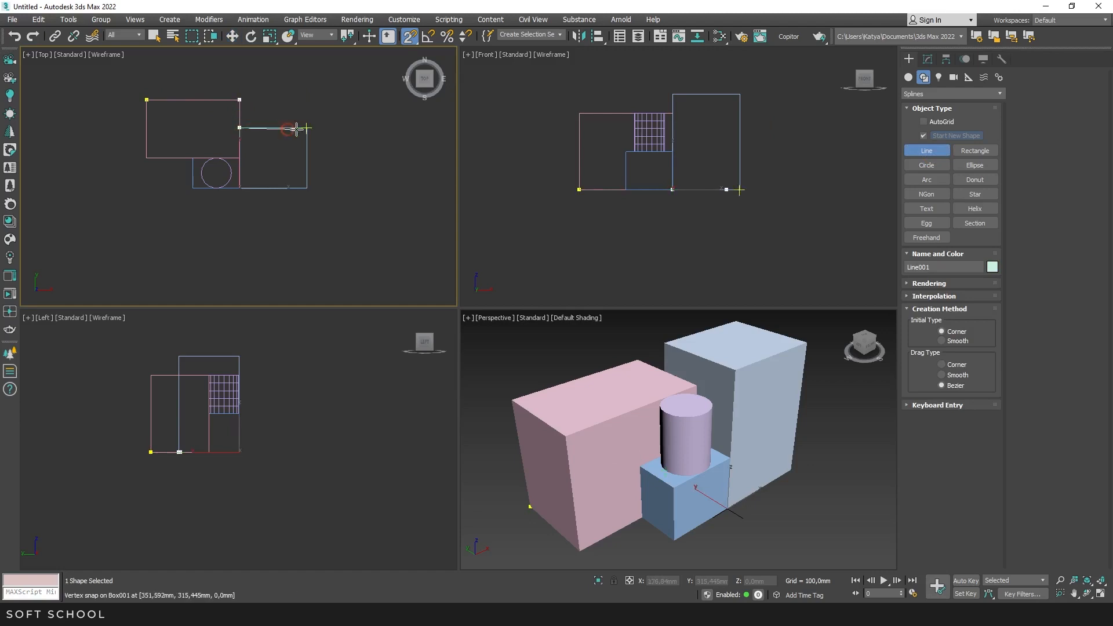
pyautogui.click(307, 127)
pyautogui.click(306, 188)
pyautogui.click(193, 188)
pyautogui.click(193, 158)
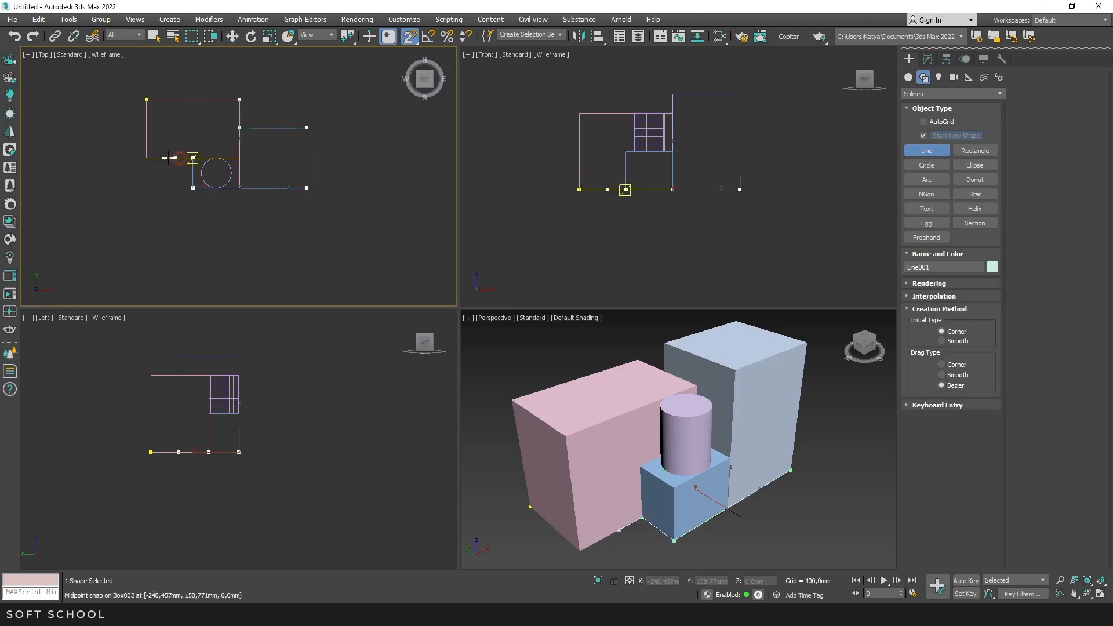
pyautogui.click(146, 158)
pyautogui.click(146, 100)
# Step: Draw a rectangle beside the boxes in the Top viewport and raise it above the base plane in the Front viewport
pyautogui.click(976, 151)
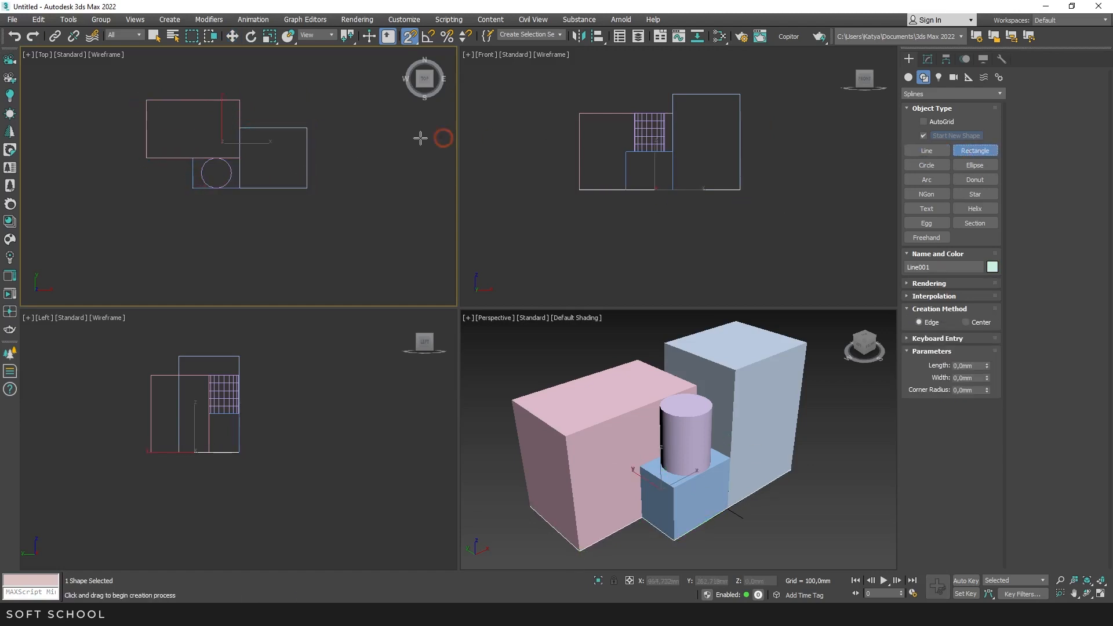
pyautogui.moveTo(338, 114); pyautogui.dragTo(410, 164)
pyautogui.press('w')
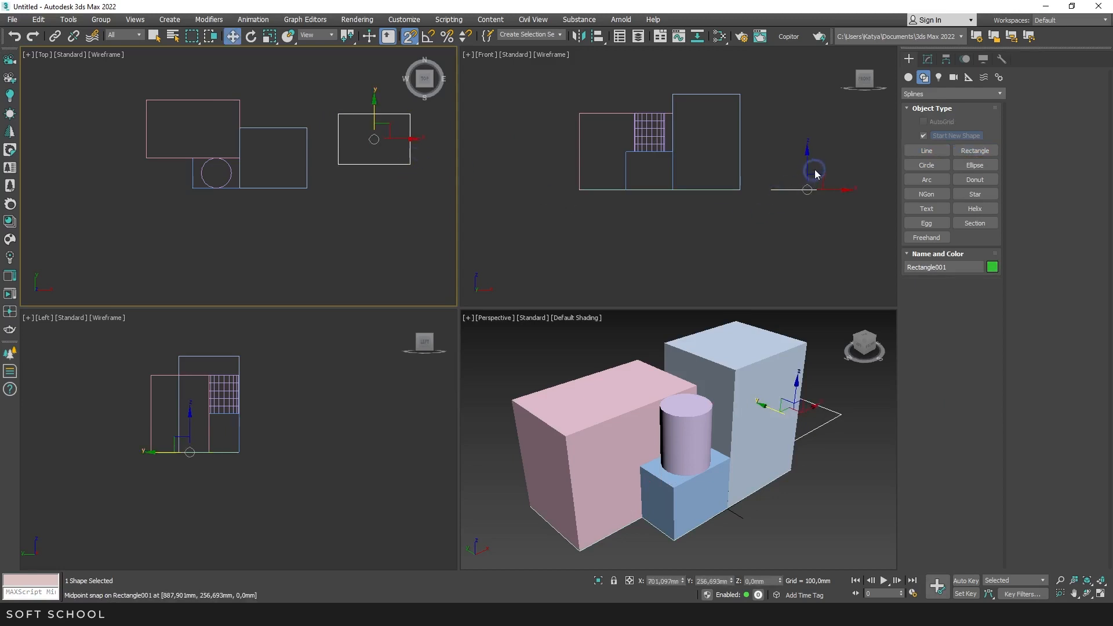
pyautogui.moveTo(814, 171); pyautogui.dragTo(809, 116)
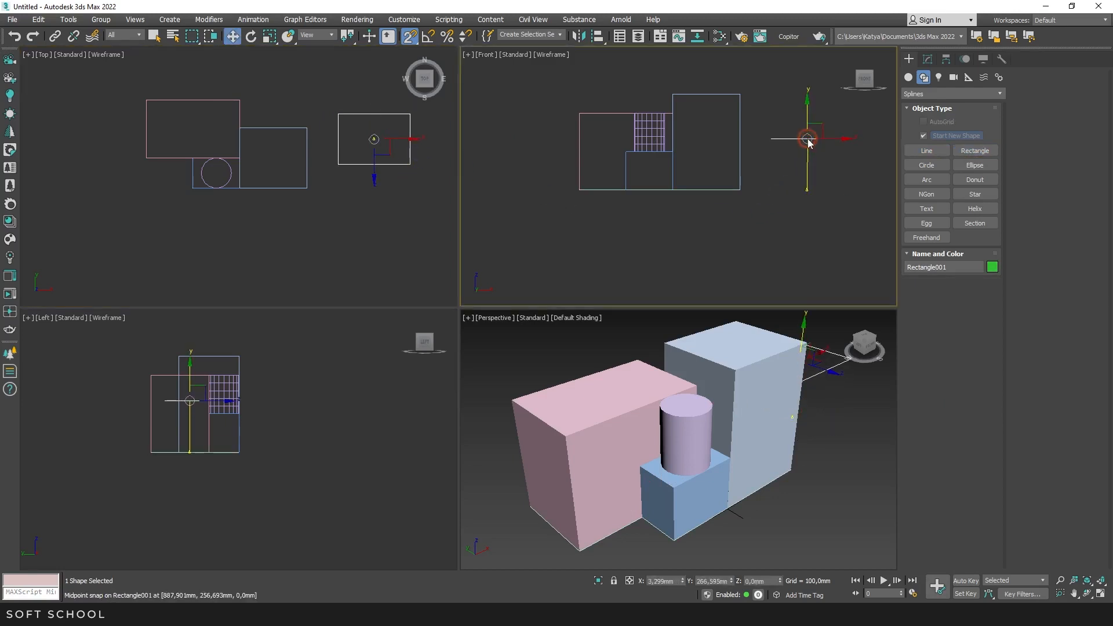
# Step: Trace the raised rectangle with a closed four-point line in the Top viewport, and delete both shapes
pyautogui.click(927, 150)
pyautogui.click(338, 113)
pyautogui.click(338, 167)
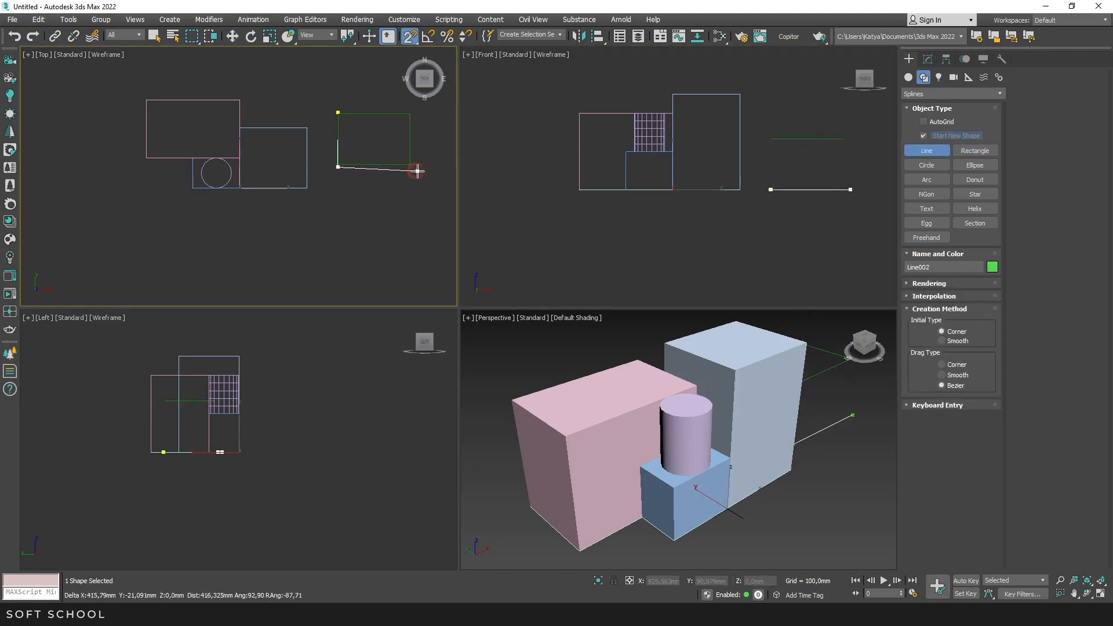
pyautogui.click(416, 159)
pyautogui.click(413, 117)
pyautogui.click(338, 112)
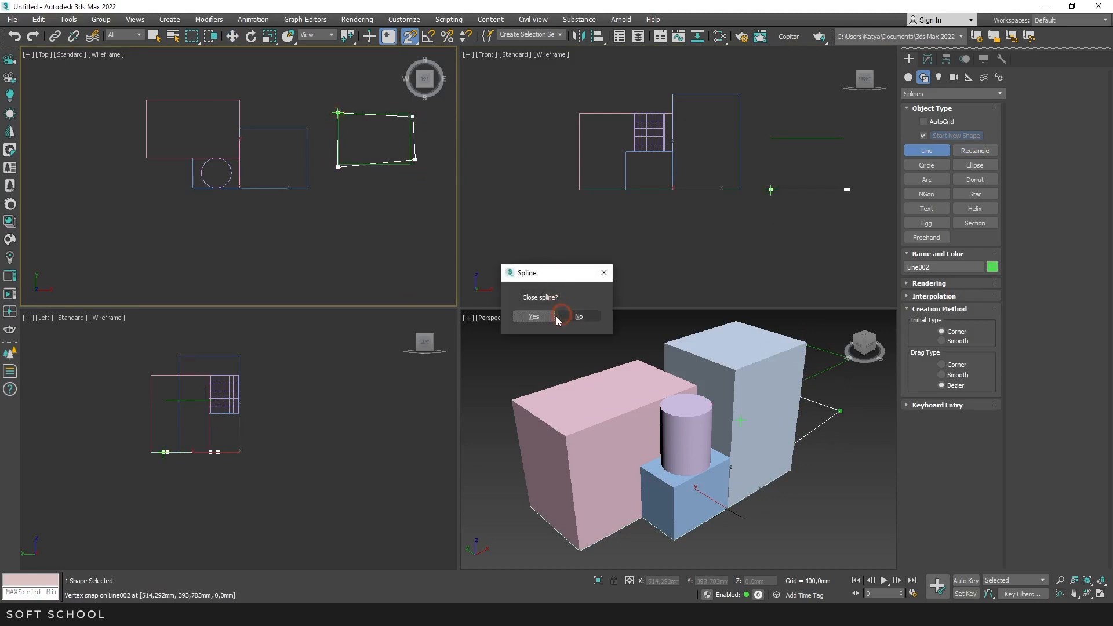
pyautogui.click(554, 317)
pyautogui.press('w')
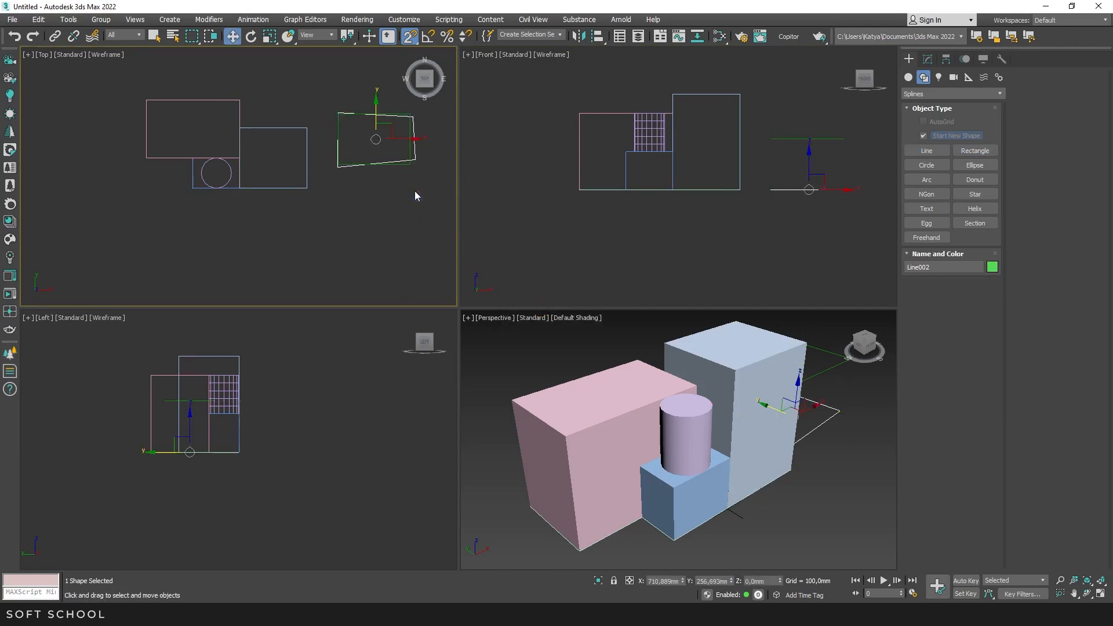
pyautogui.press('Delete')
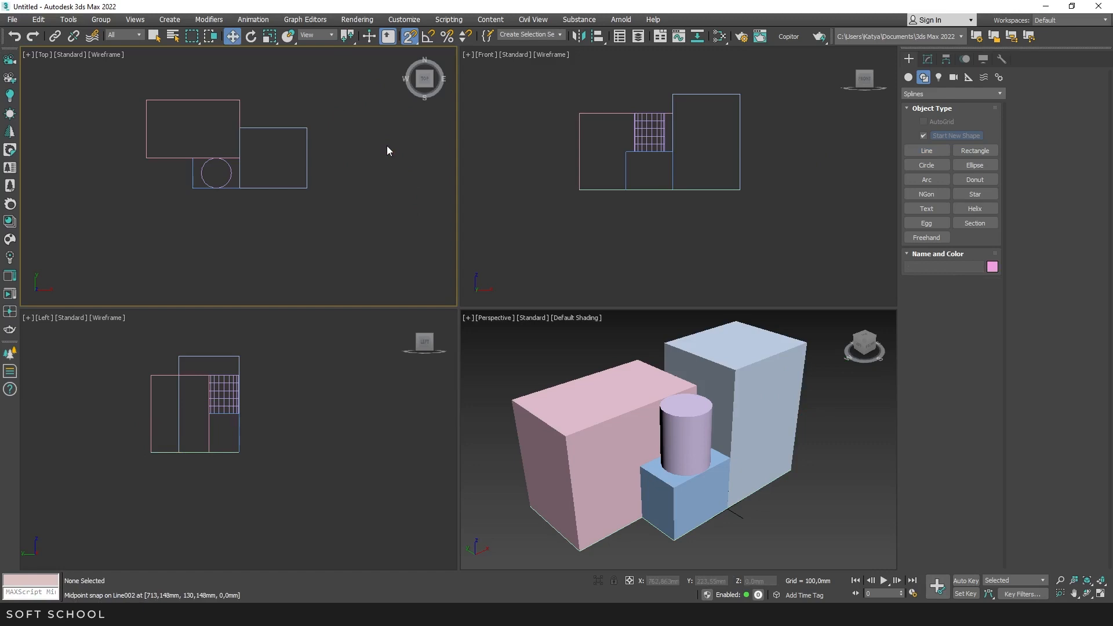
# Step: Switch snapping to 2.5D and move the cylinder behind the tall box in the Top viewport
pyautogui.moveTo(409, 36); pyautogui.dragTo(410, 75)
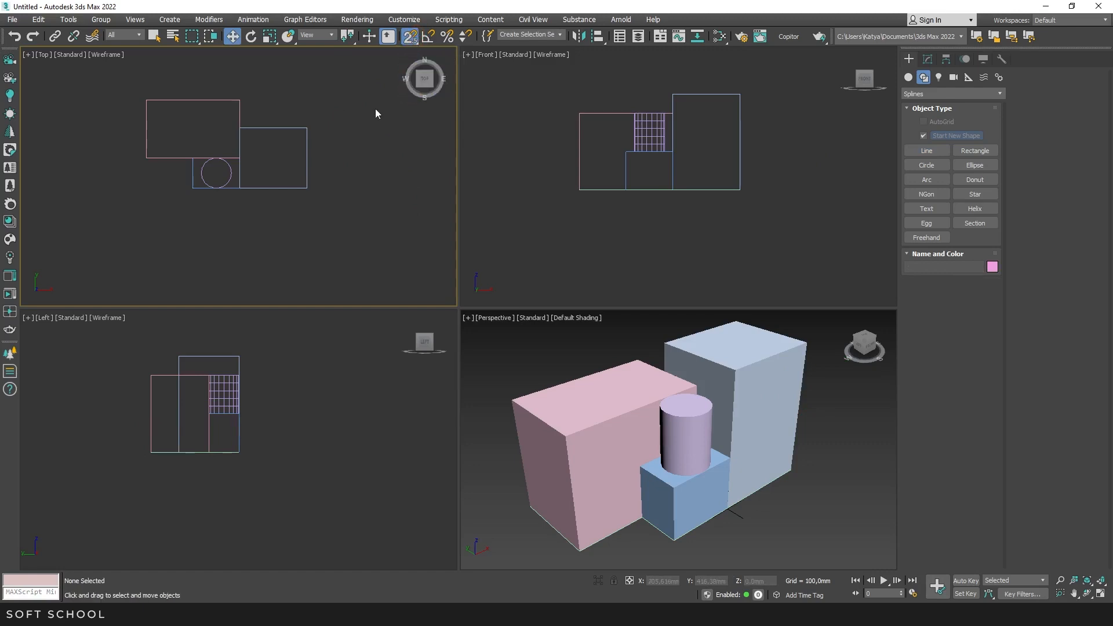
pyautogui.click(217, 174)
pyautogui.moveTo(217, 177); pyautogui.dragTo(274, 92)
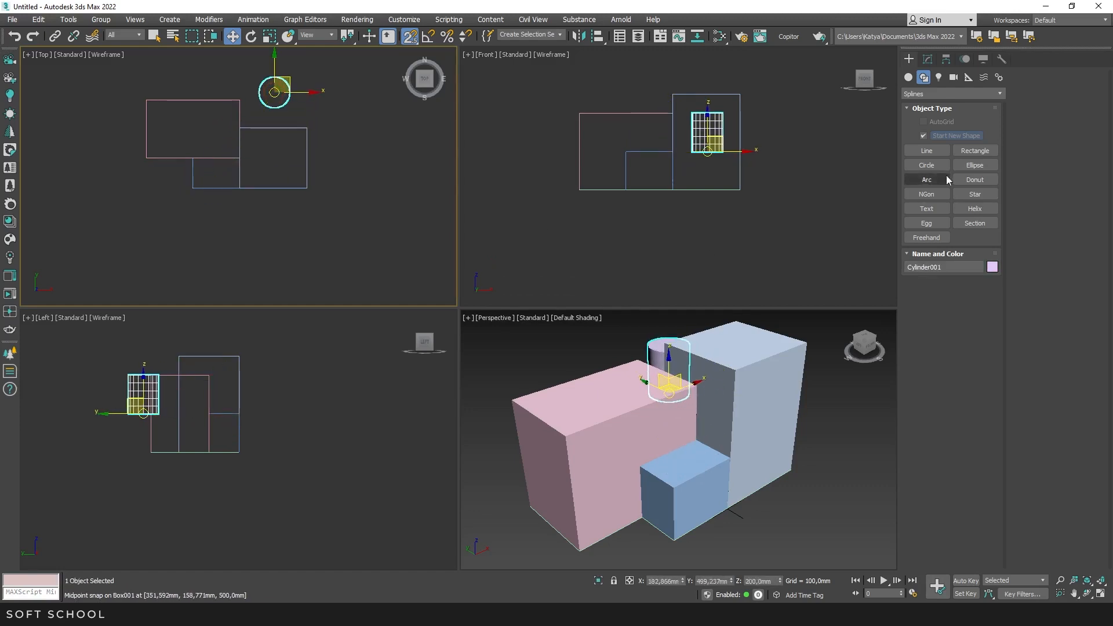
# Step: Draw a closed four-point line in the Top viewport, snapped between the cylinder's far edge and the tall box's front edge
pyautogui.click(926, 151)
pyautogui.click(273, 77)
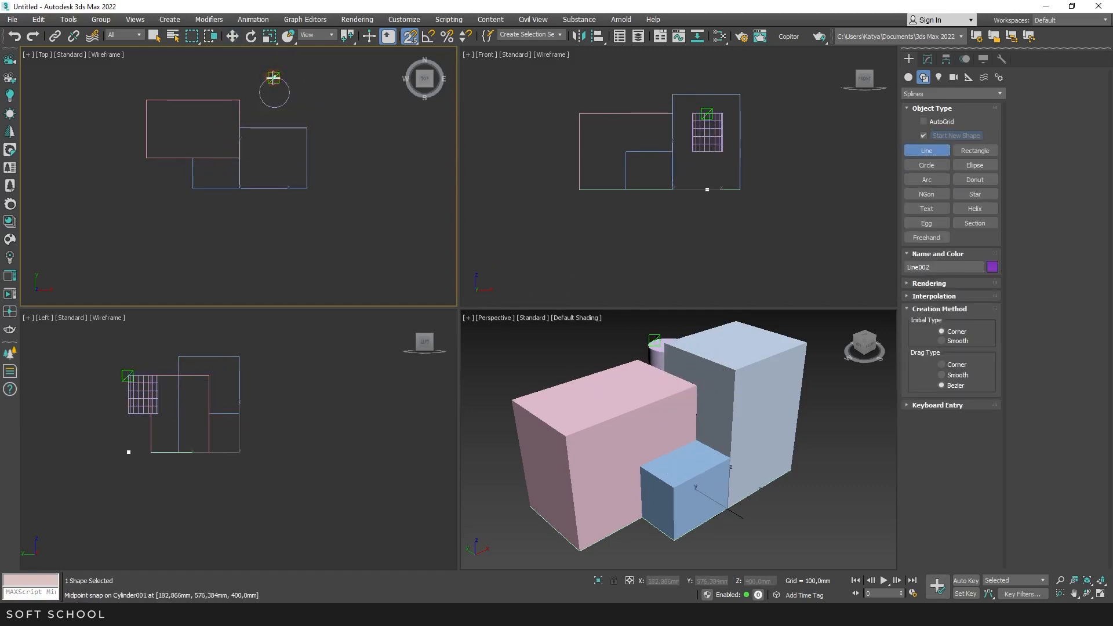
pyautogui.click(274, 187)
pyautogui.click(238, 188)
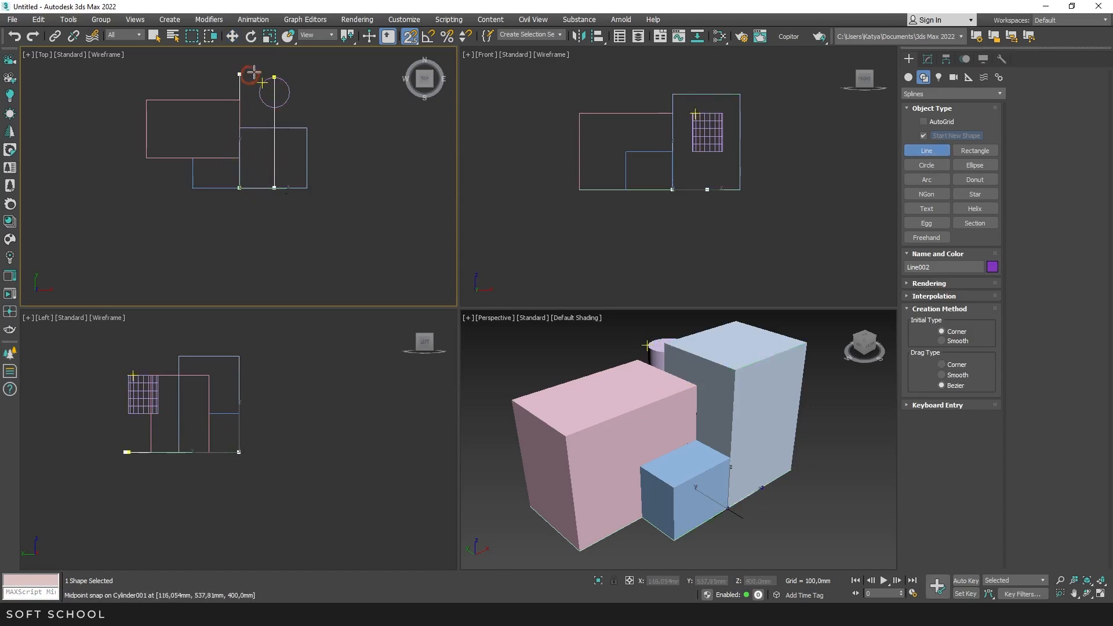
pyautogui.click(240, 77)
pyautogui.click(273, 77)
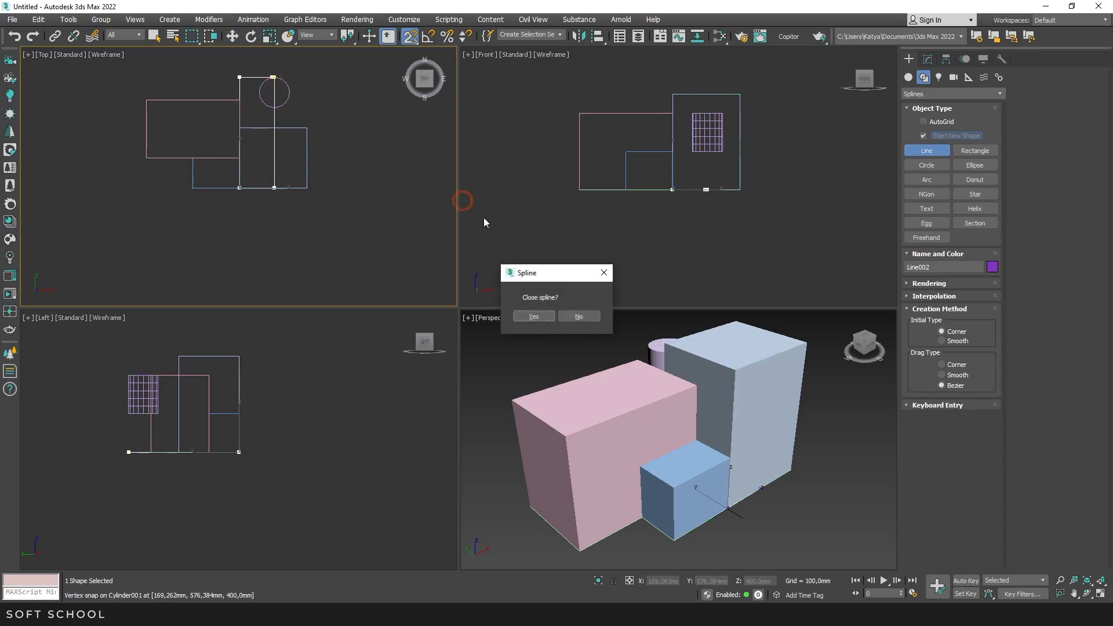
pyautogui.click(534, 316)
pyautogui.rightClick(387, 183)
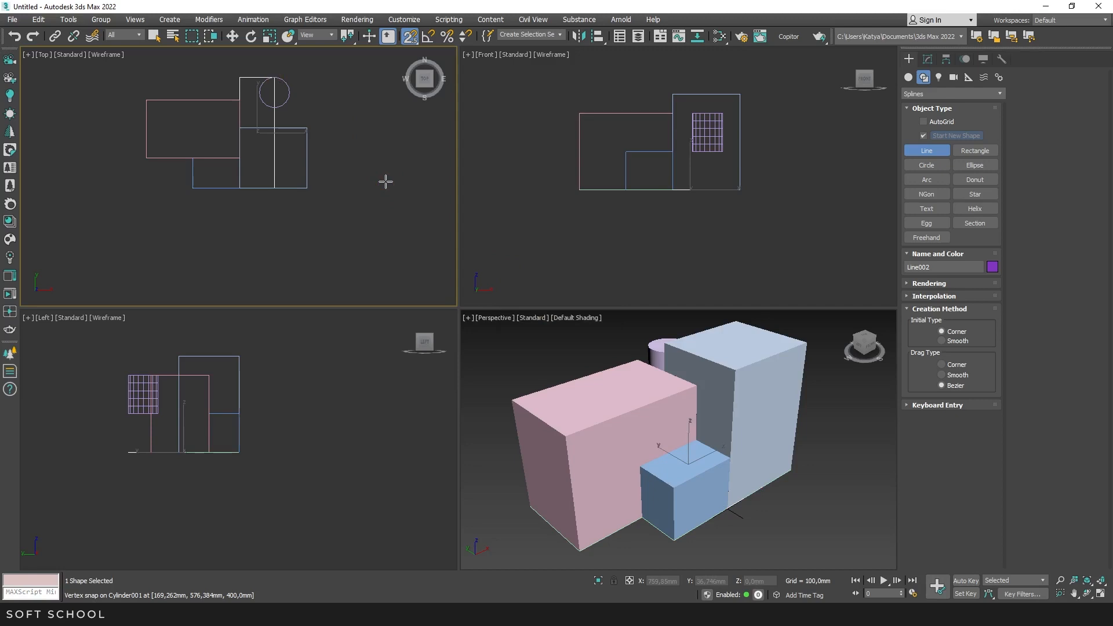
# Step: Raise the closed line in the Front viewport to the tall box's top corner at 500 mm
pyautogui.press('w')
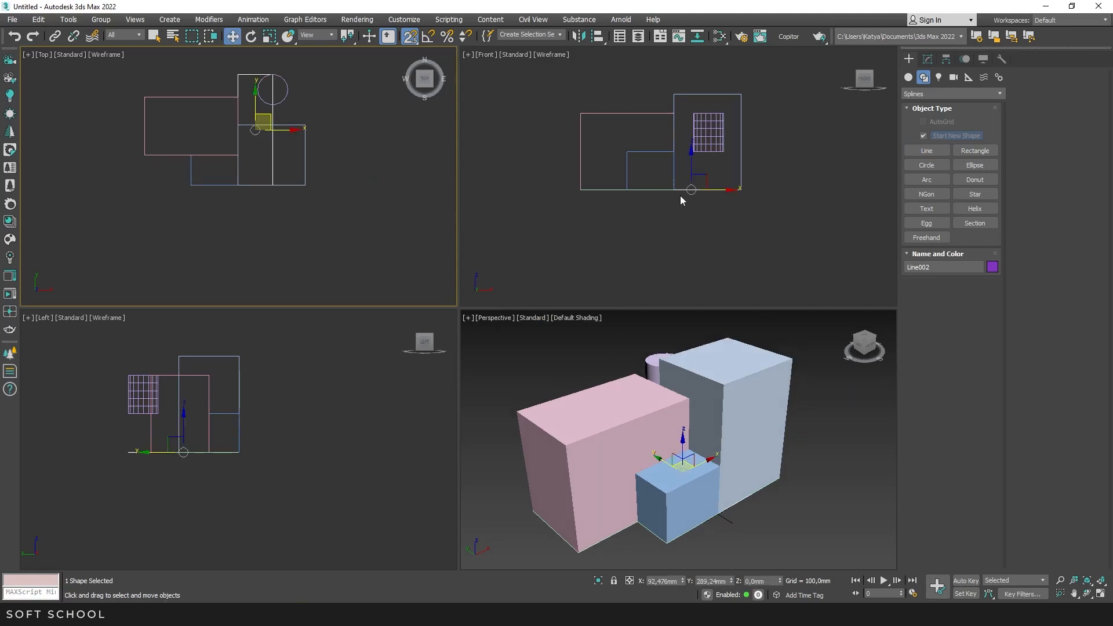
pyautogui.moveTo(681, 196); pyautogui.dragTo(680, 87)
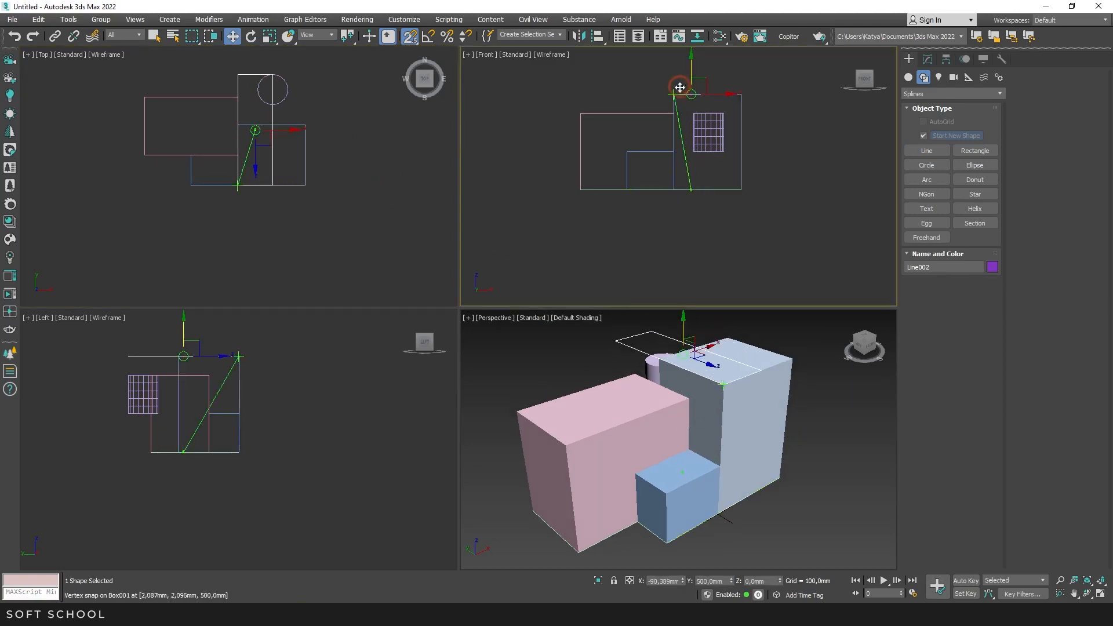
# Step: Try raising the pink box to the small box's top corner in Front, and move the cylinder onto the small box's front corner in Top
pyautogui.click(634, 115)
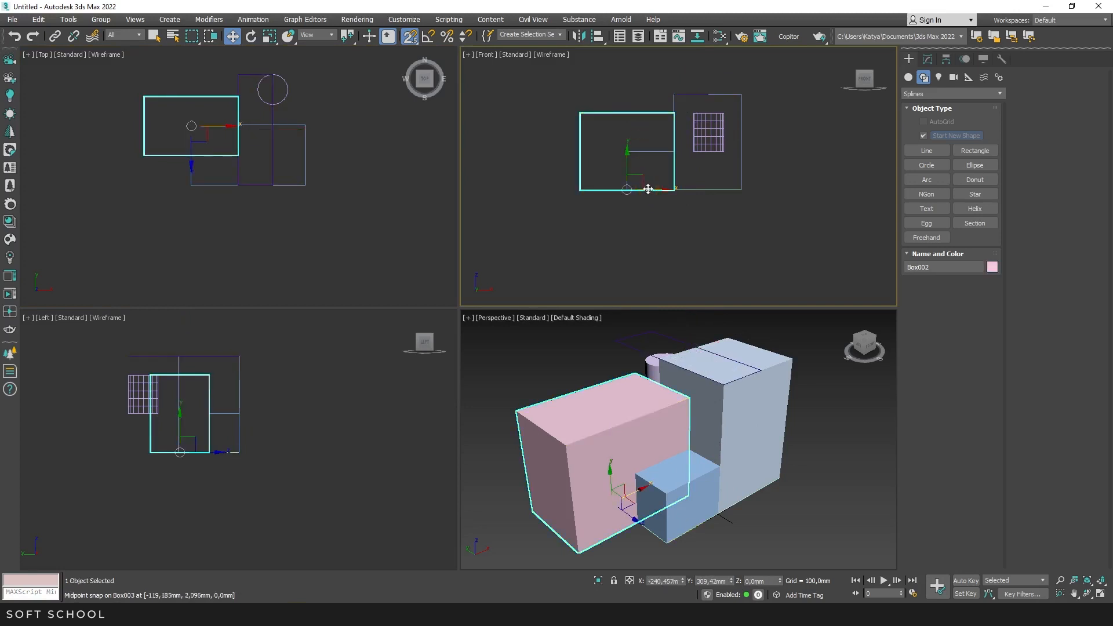
pyautogui.moveTo(649, 189); pyautogui.dragTo(626, 153)
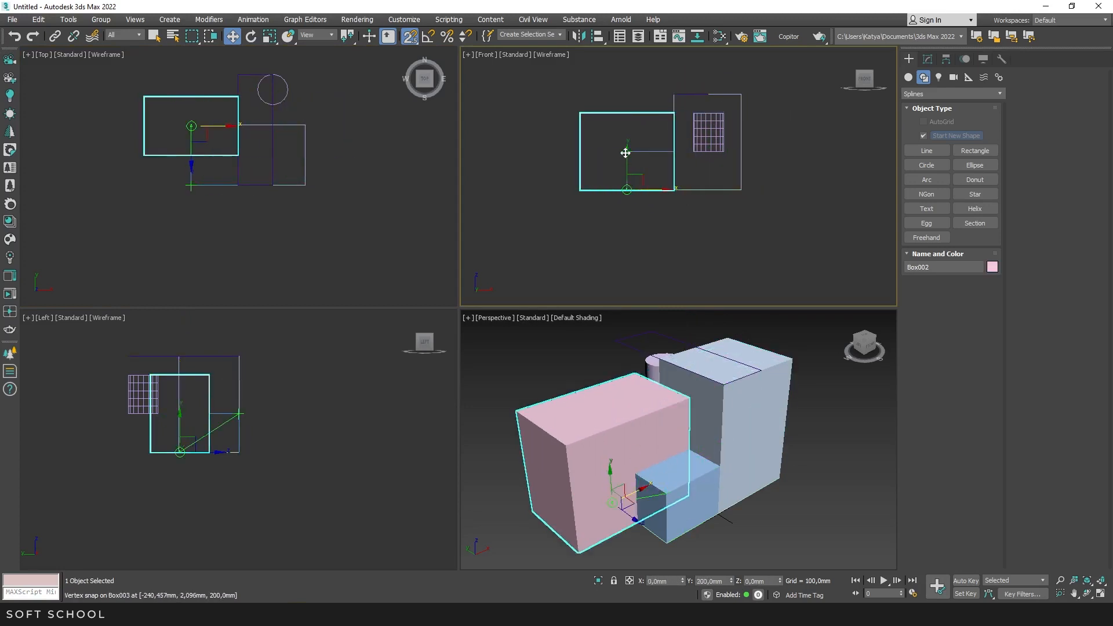
pyautogui.click(287, 74)
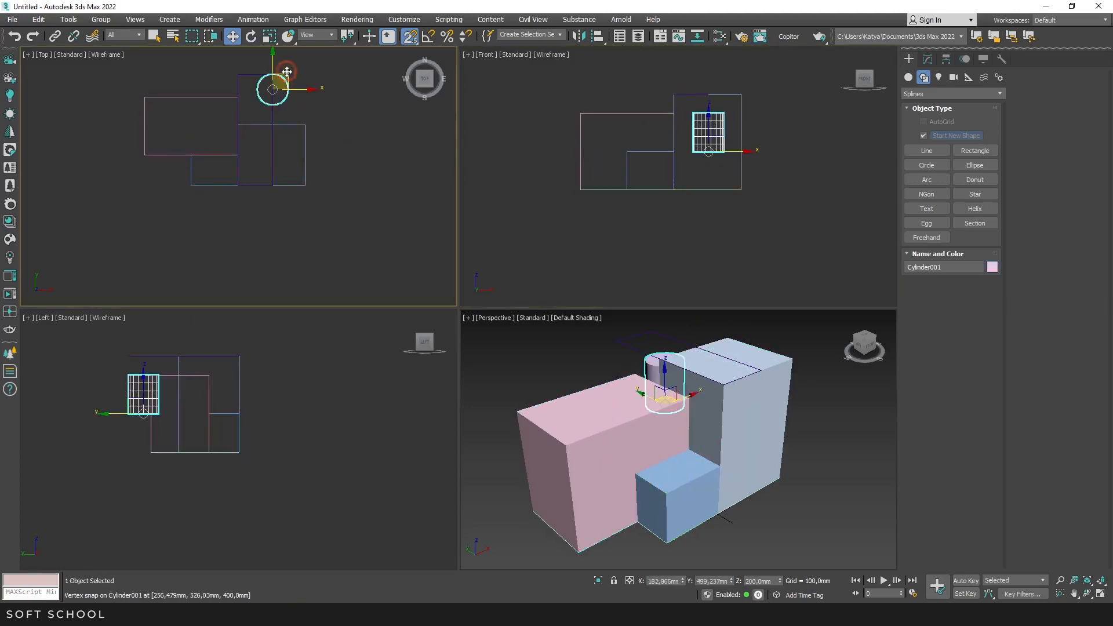
pyautogui.moveTo(287, 71); pyautogui.dragTo(207, 168)
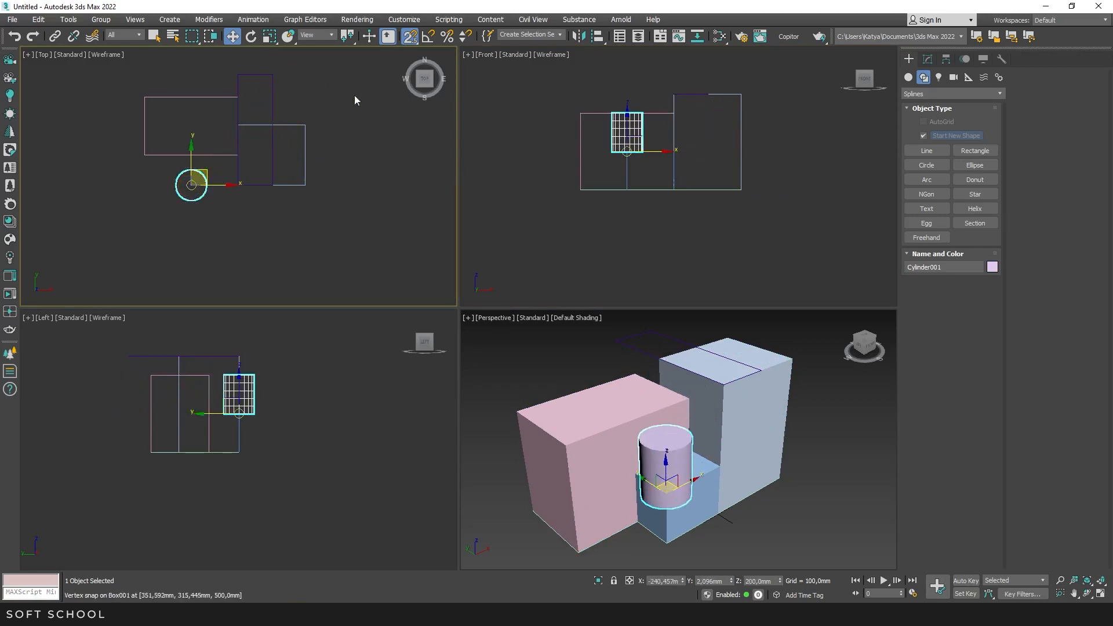
# Step: Switch snapping to 3D and move the pink box in the maximized Perspective view, snapping its bottom front corner to the tall box's far bottom corner
pyautogui.moveTo(410, 36); pyautogui.dragTo(411, 91)
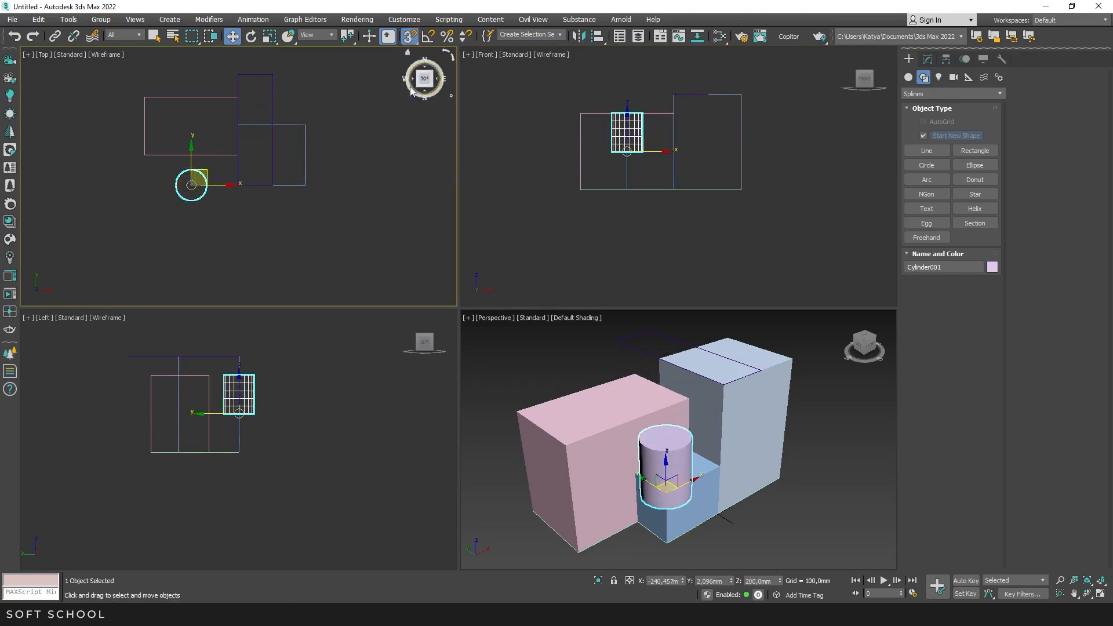
pyautogui.hotkey('alt', 'w')
pyautogui.click(273, 171)
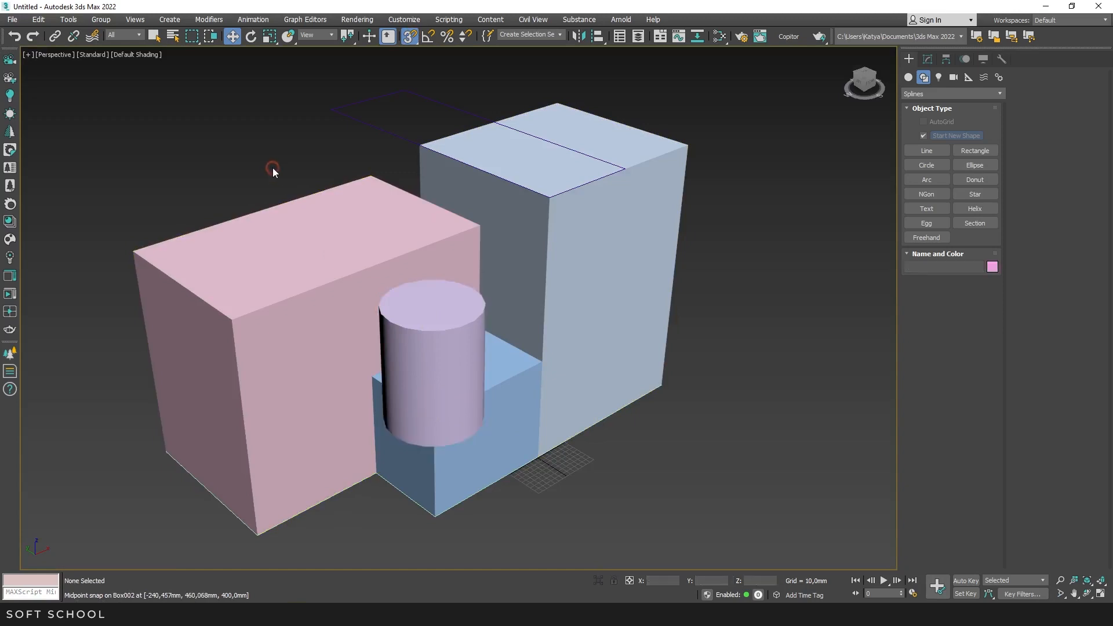
pyautogui.click(294, 276)
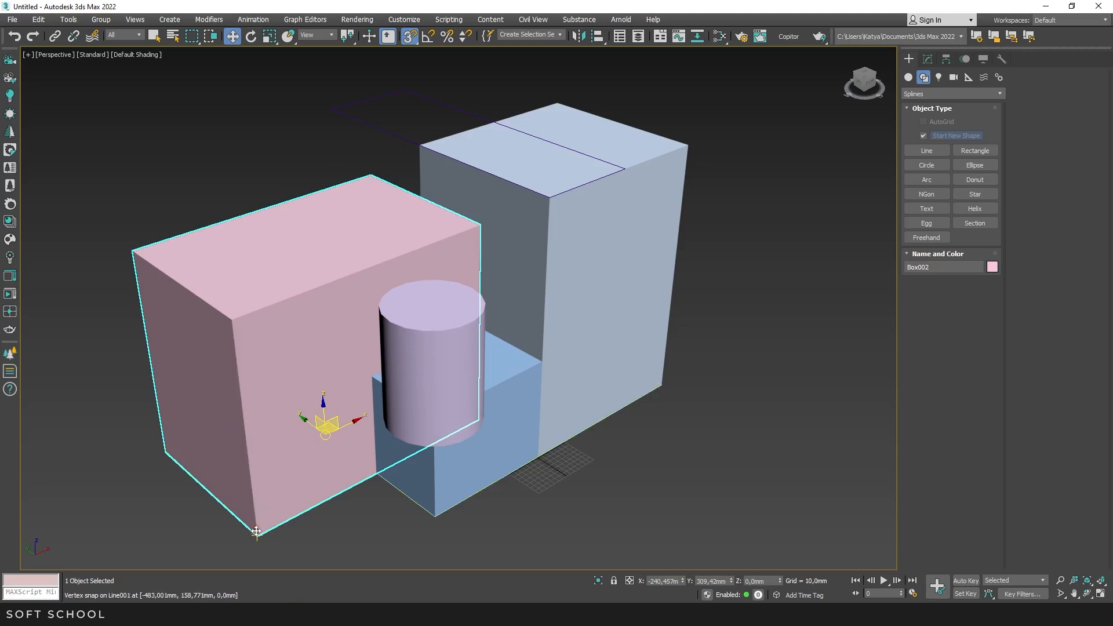
pyautogui.moveTo(256, 531); pyautogui.dragTo(663, 384)
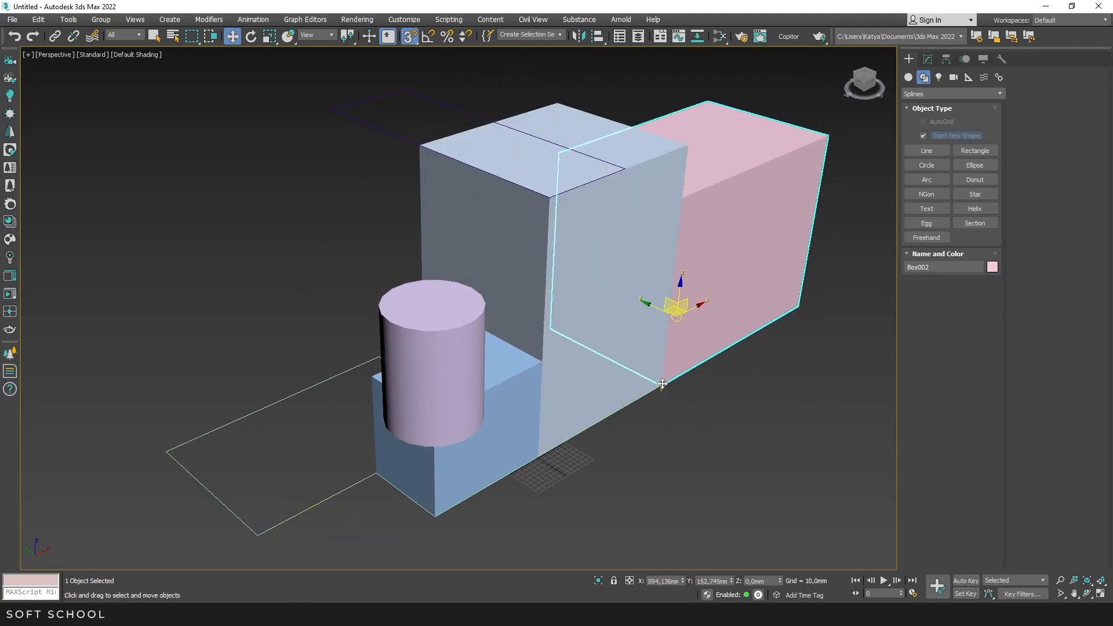
pyautogui.click(678, 325)
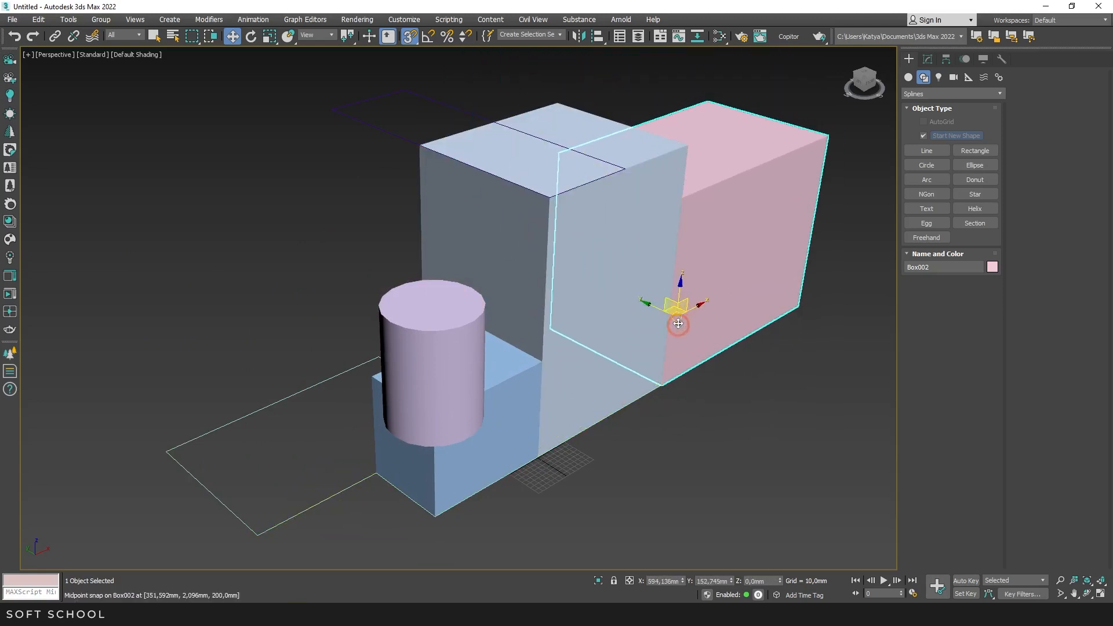
pyautogui.moveTo(678, 325)
pyautogui.mouseDown()
pyautogui.moveTo(686, 175)
pyautogui.moveTo(676, 112)
pyautogui.moveTo(634, 149)
pyautogui.moveTo(532, 197)
pyautogui.moveTo(538, 358)
pyautogui.moveTo(708, 323)
pyautogui.moveTo(676, 303)
pyautogui.mouseUp()
pyautogui.click(713, 398)
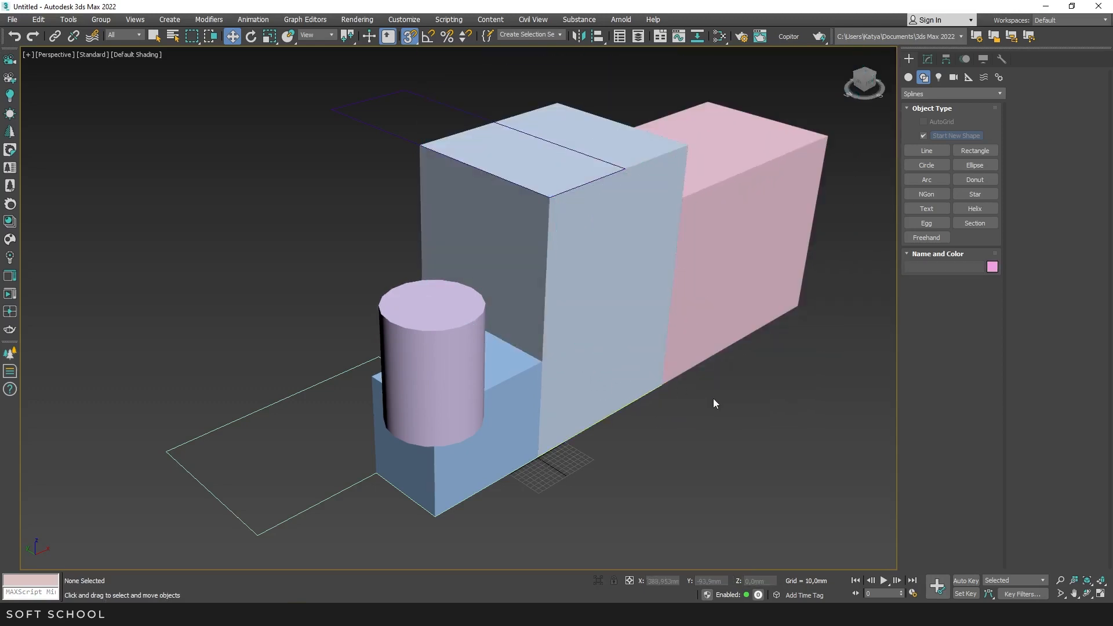
# Step: Set the snap mode to 2.5D and turn snapping off, and toggle angle snap on and off
pyautogui.moveTo(409, 36); pyautogui.dragTo(412, 70)
pyautogui.click(410, 36)
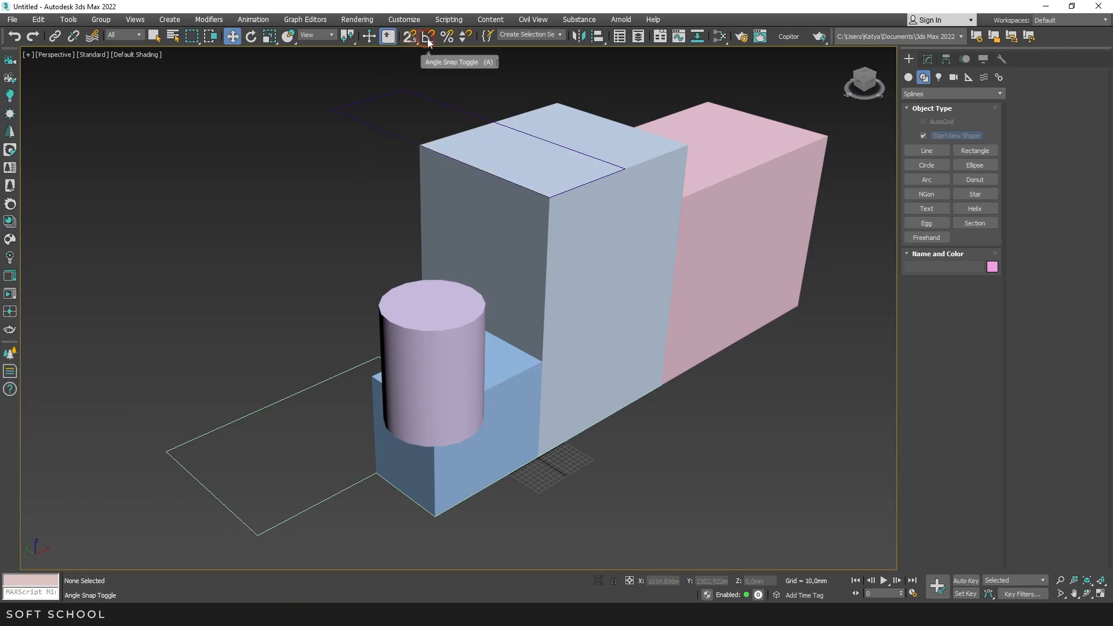
pyautogui.click(428, 37)
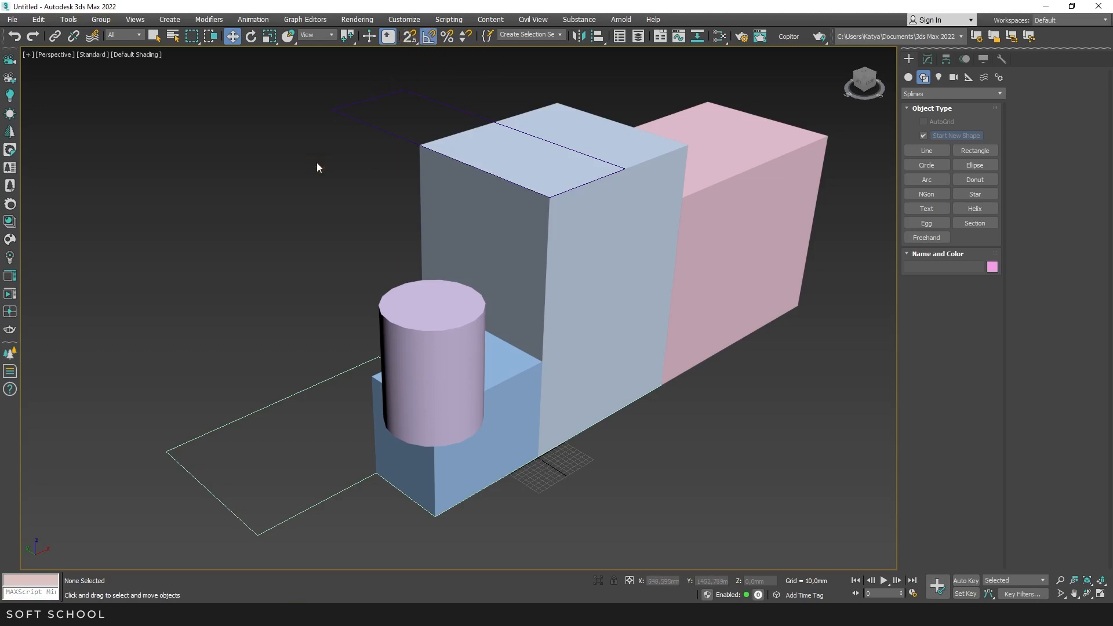
pyautogui.press('a')
# Step: Rotate the pink box about its vertical axis by about -45° freely, and by another -65° with angle snap on
pyautogui.moveTo(744, 306); pyautogui.dragTo(625, 337, button='middle')
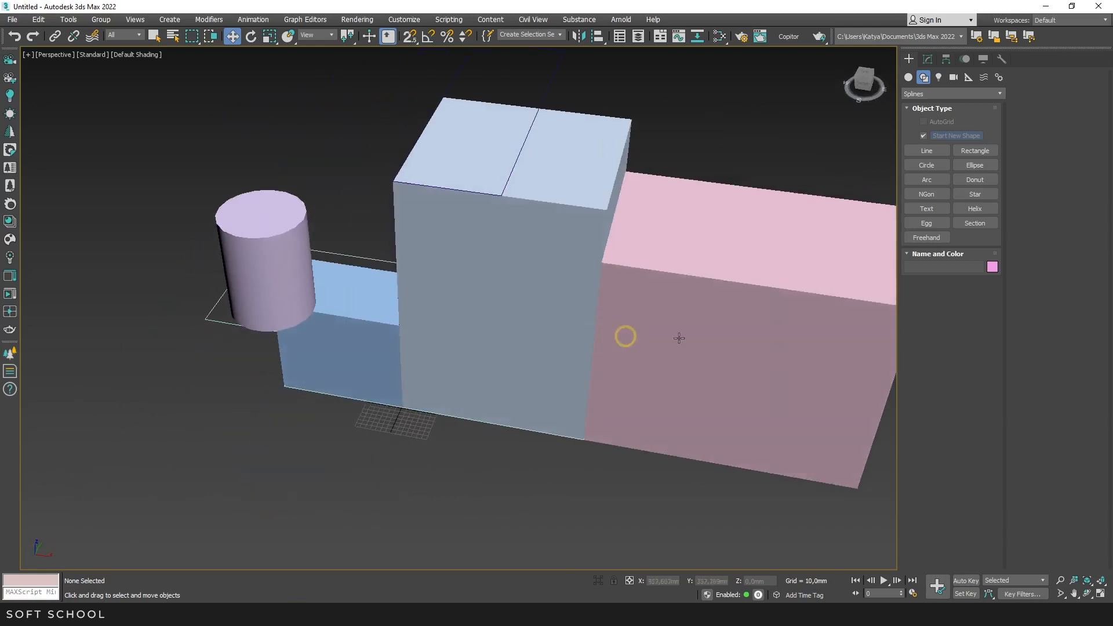
pyautogui.click(812, 381)
pyautogui.moveTo(817, 383); pyautogui.dragTo(658, 373, button='middle')
pyautogui.press('e')
pyautogui.moveTo(592, 432); pyautogui.dragTo(957, 390)
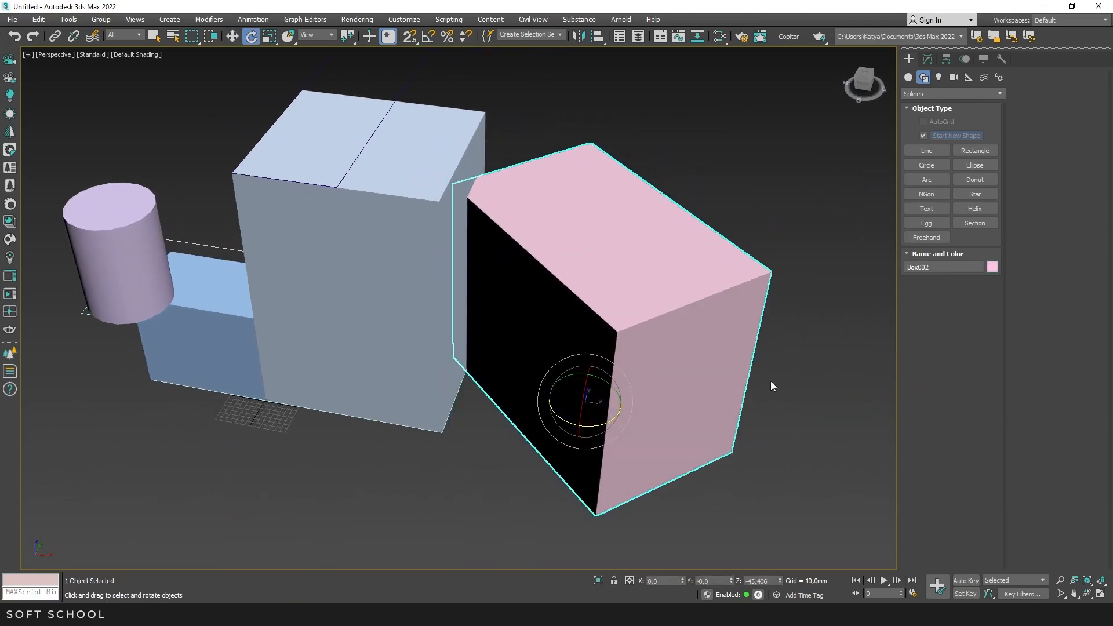
pyautogui.press('a')
pyautogui.moveTo(588, 425); pyautogui.dragTo(760, 416)
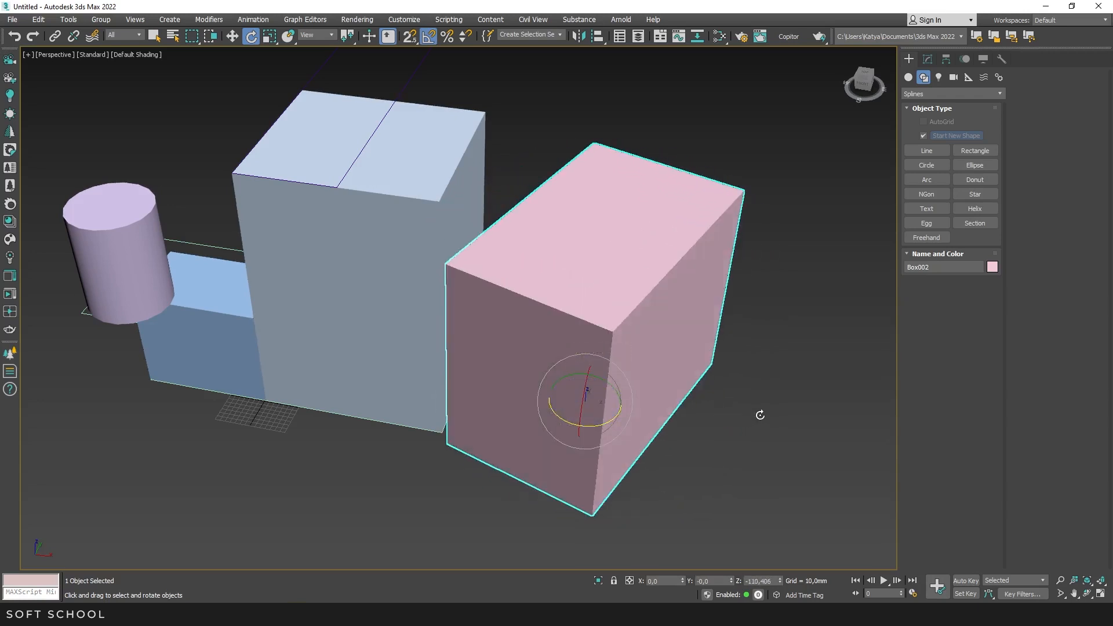
# Step: Rotate the pink box about its vertical axis with angle snap set to 45°, and move it along X to 669.116 mm
pyautogui.rightClick(432, 37)
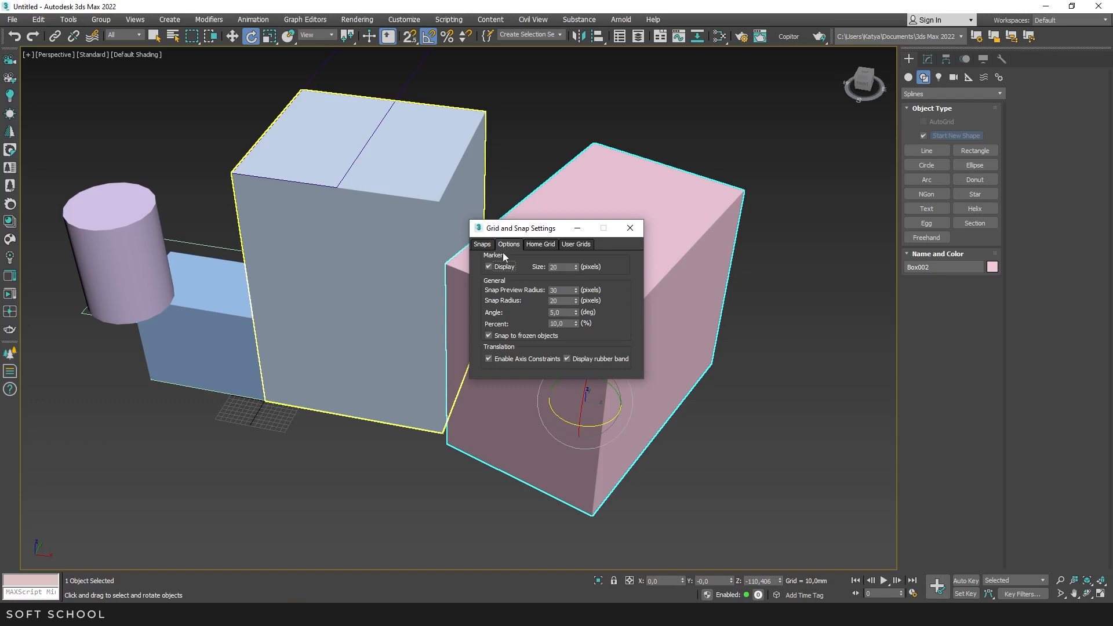
pyautogui.moveTo(573, 313); pyautogui.dragTo(540, 315)
pyautogui.write('4')
pyautogui.click(630, 228)
pyautogui.moveTo(599, 426); pyautogui.dragTo(640, 389)
pyautogui.press('w')
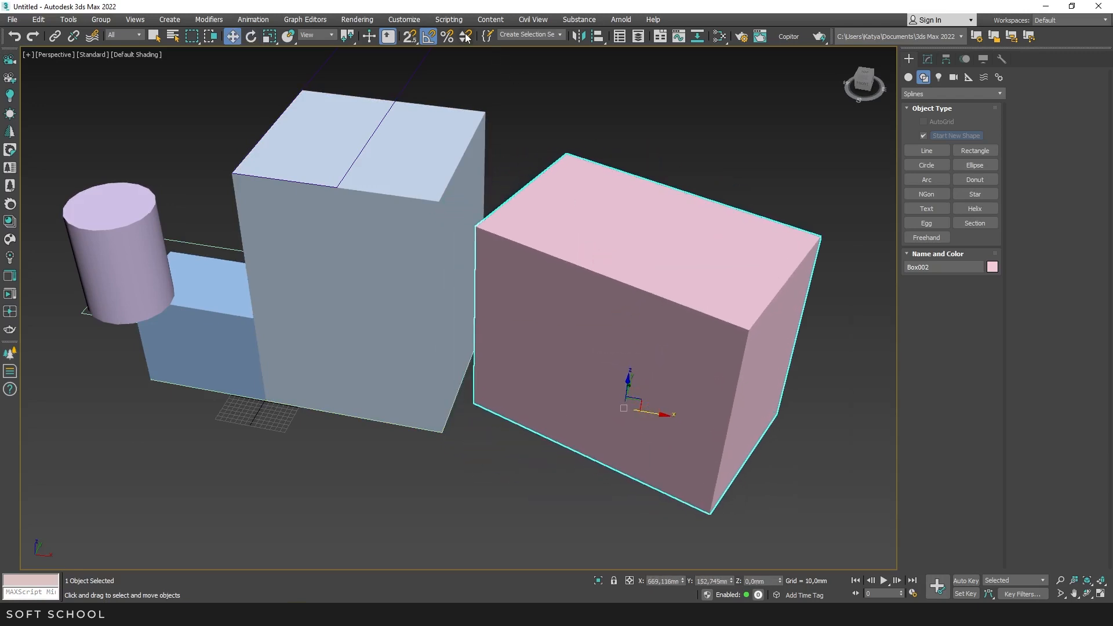
# Step: Turn on percent snap in place of angle snap and scale the pink box uniformly to 80%
pyautogui.click(448, 36)
pyautogui.click(431, 37)
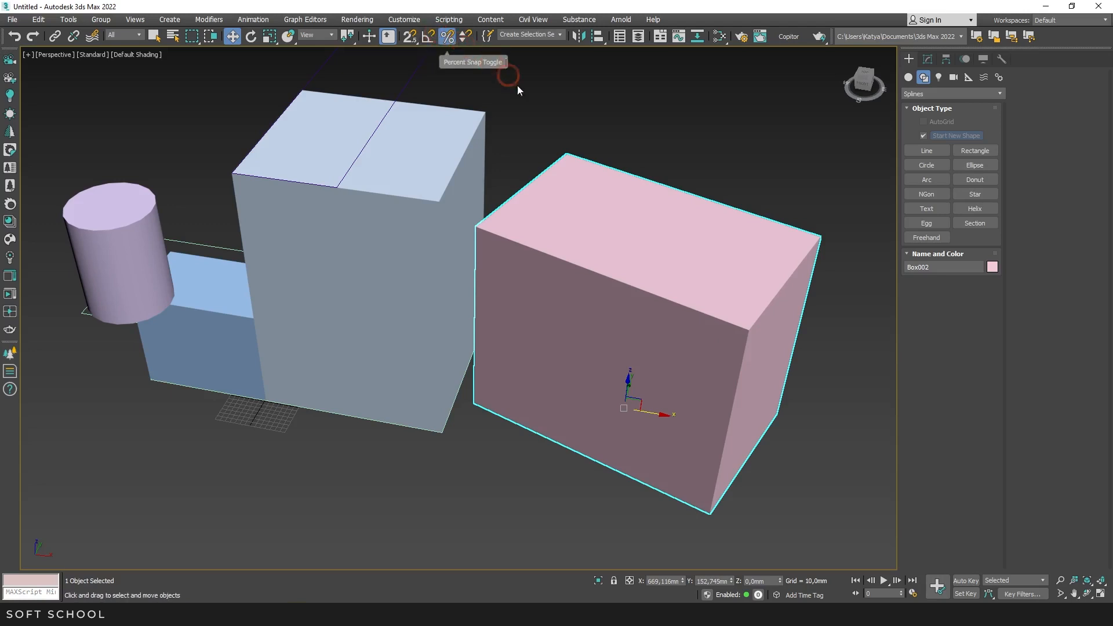
pyautogui.press('r')
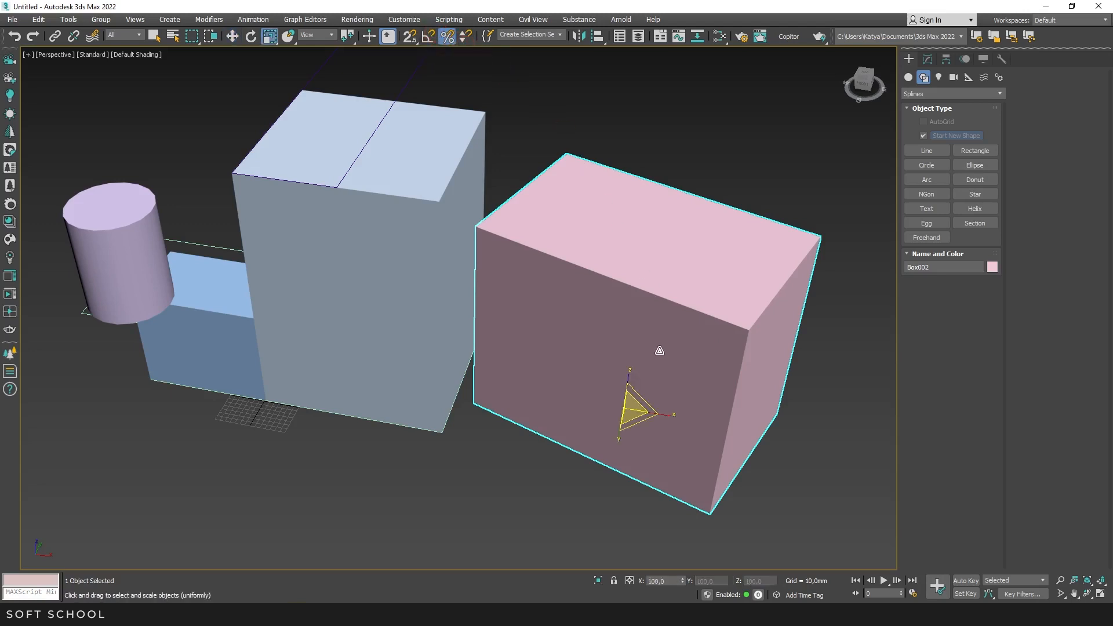
pyautogui.moveTo(629, 402)
pyautogui.mouseDown()
pyautogui.moveTo(650, 377)
pyautogui.moveTo(632, 417)
pyautogui.mouseUp()
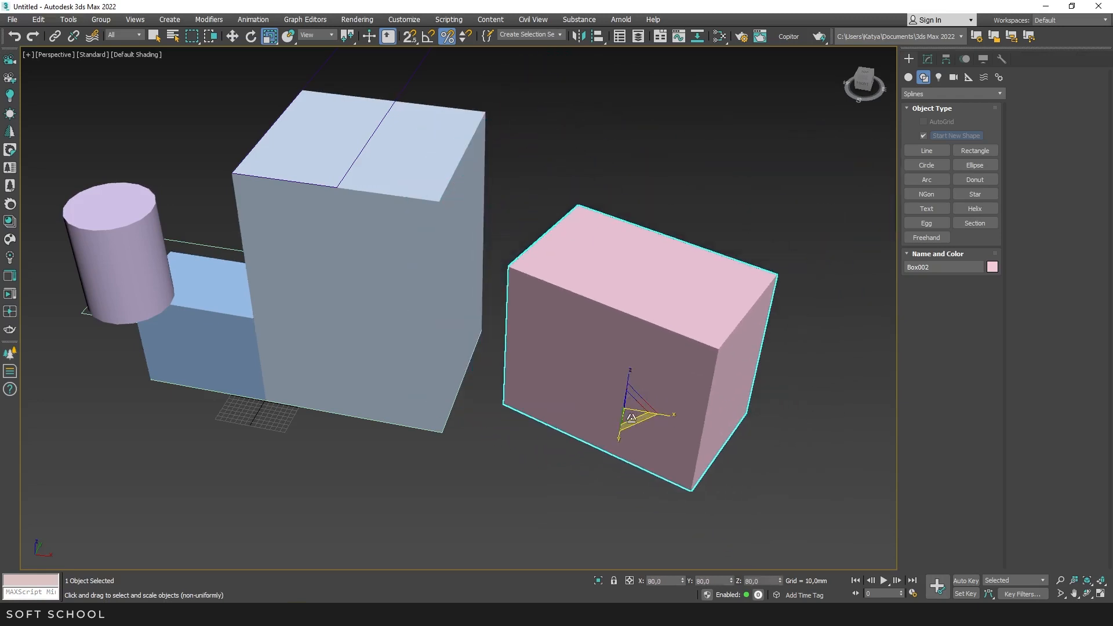
# Step: Edit the percent snap increment in the grid and snap settings, and try scaling the pink box uniformly with it
pyautogui.rightClick(447, 36)
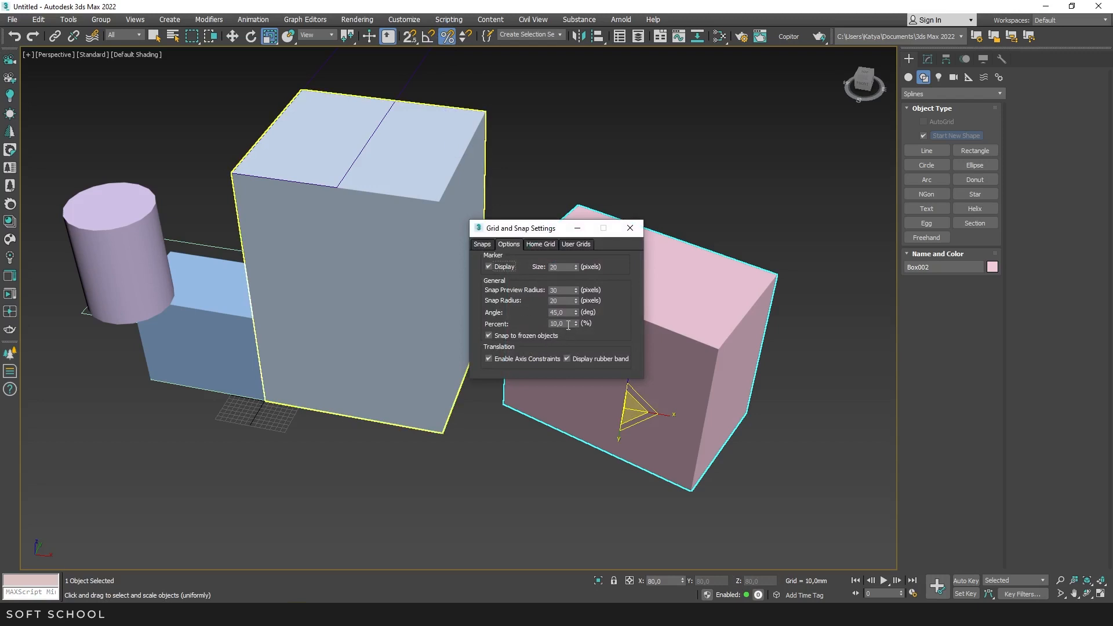
pyautogui.moveTo(568, 325); pyautogui.dragTo(549, 324)
pyautogui.press('Return')
pyautogui.click(626, 230)
pyautogui.moveTo(634, 408)
pyautogui.mouseDown()
pyautogui.moveTo(663, 356)
pyautogui.moveTo(648, 403)
pyautogui.mouseUp()
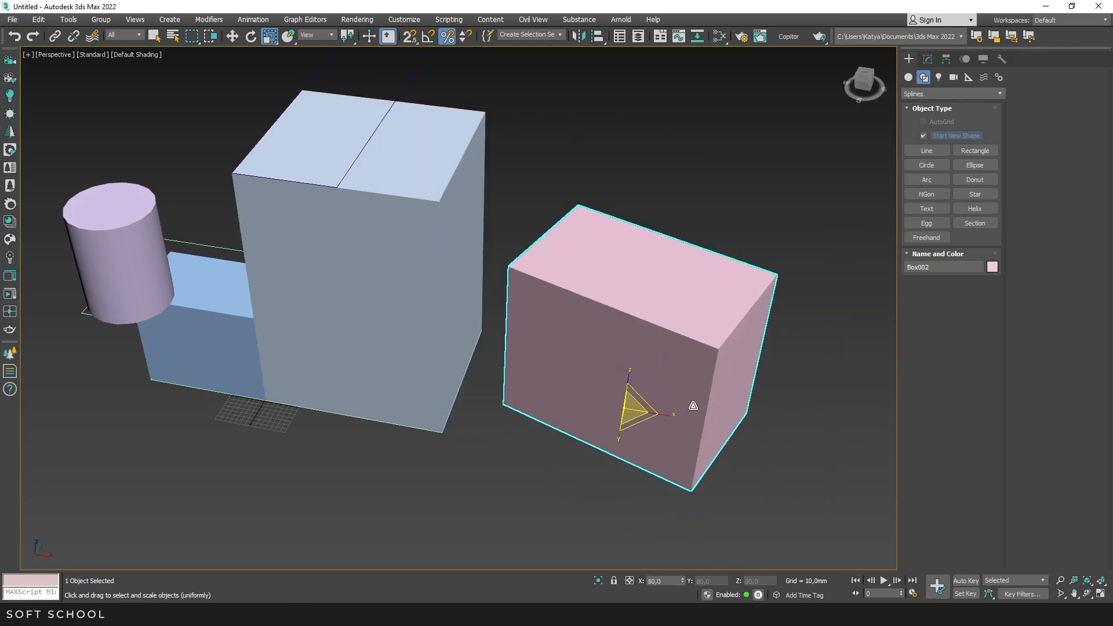
pyautogui.click(778, 428)
# Step: Turn on spinner snap in place of percent snap, and step the cylinder's radius to 84.337 mm and height to 199 mm
pyautogui.click(447, 36)
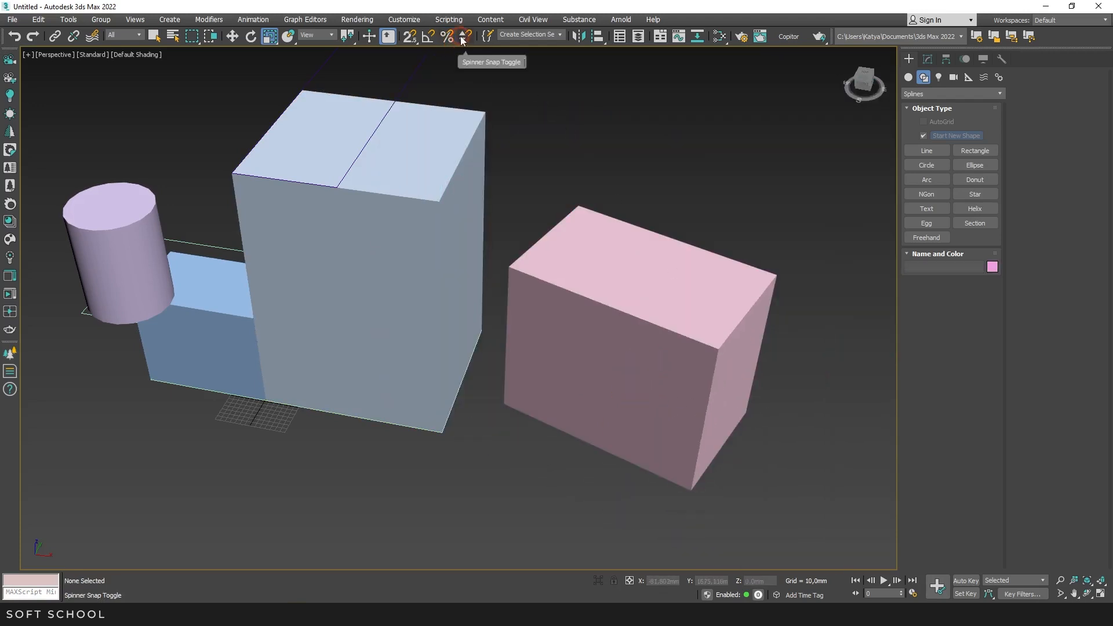
pyautogui.click(463, 39)
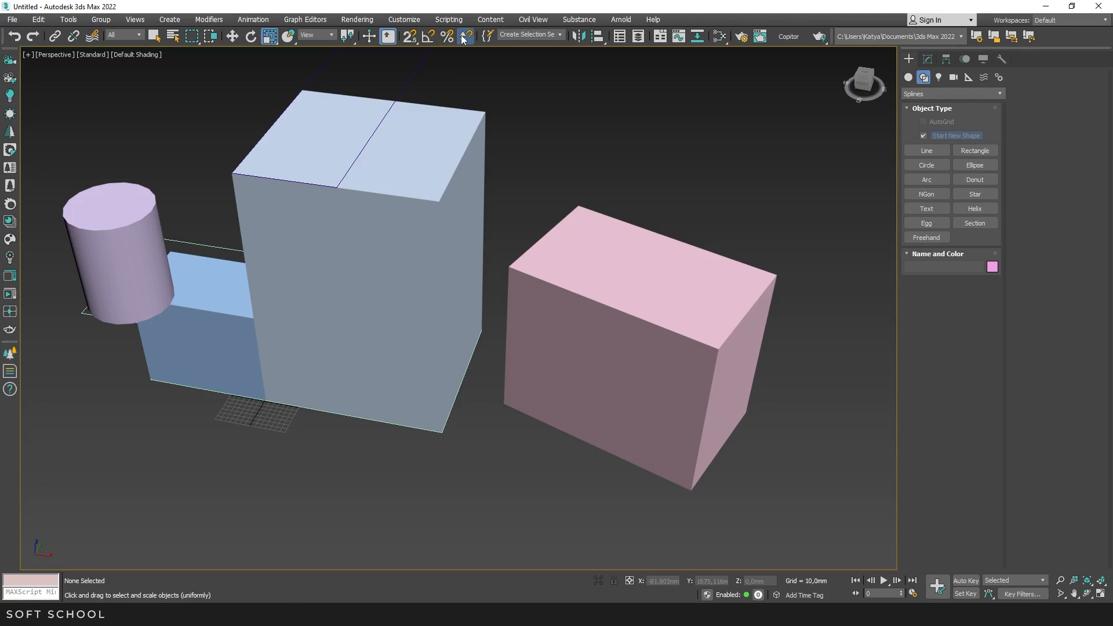
pyautogui.click(119, 242)
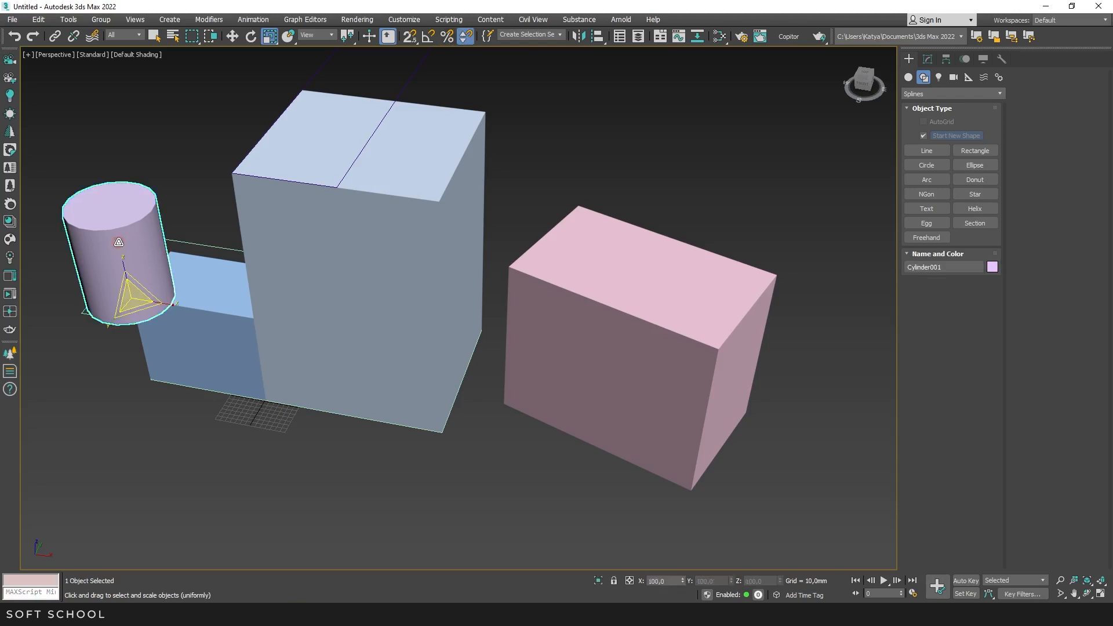
pyautogui.click(929, 60)
pyautogui.keyDown('alt'); pyautogui.moveTo(323, 316); pyautogui.dragTo(542, 408, button='middle'); pyautogui.keyUp('alt')
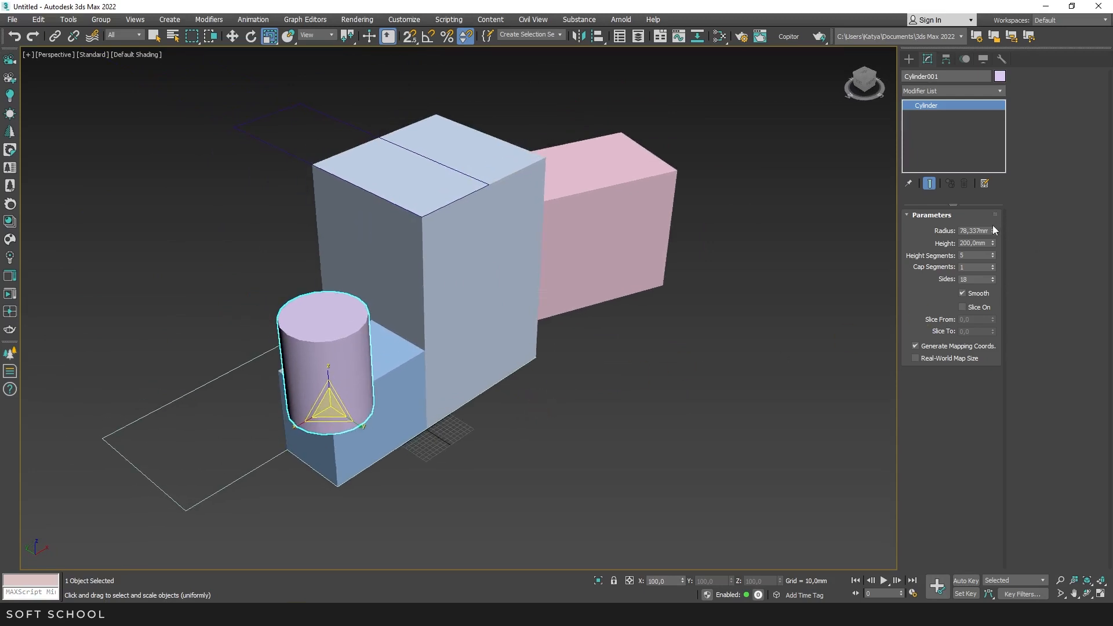
pyautogui.moveTo(993, 229); pyautogui.dragTo(993, 231)
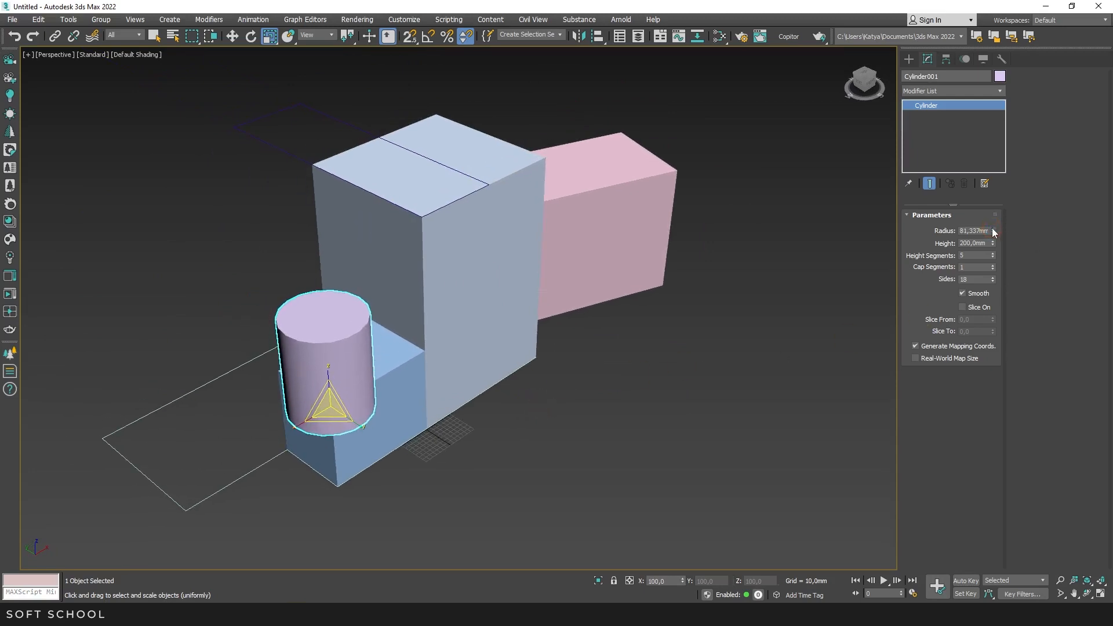
pyautogui.click(993, 245)
pyautogui.moveTo(994, 231); pyautogui.dragTo(994, 231)
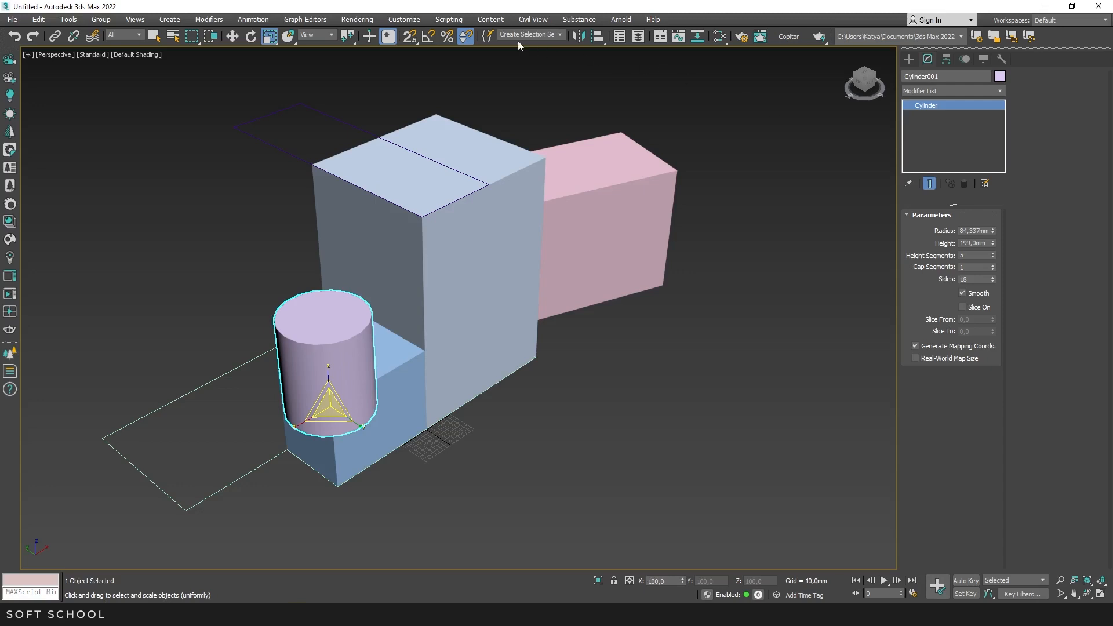
# Step: Set the spinner snap value to 10 in the preference settings
pyautogui.rightClick(465, 36)
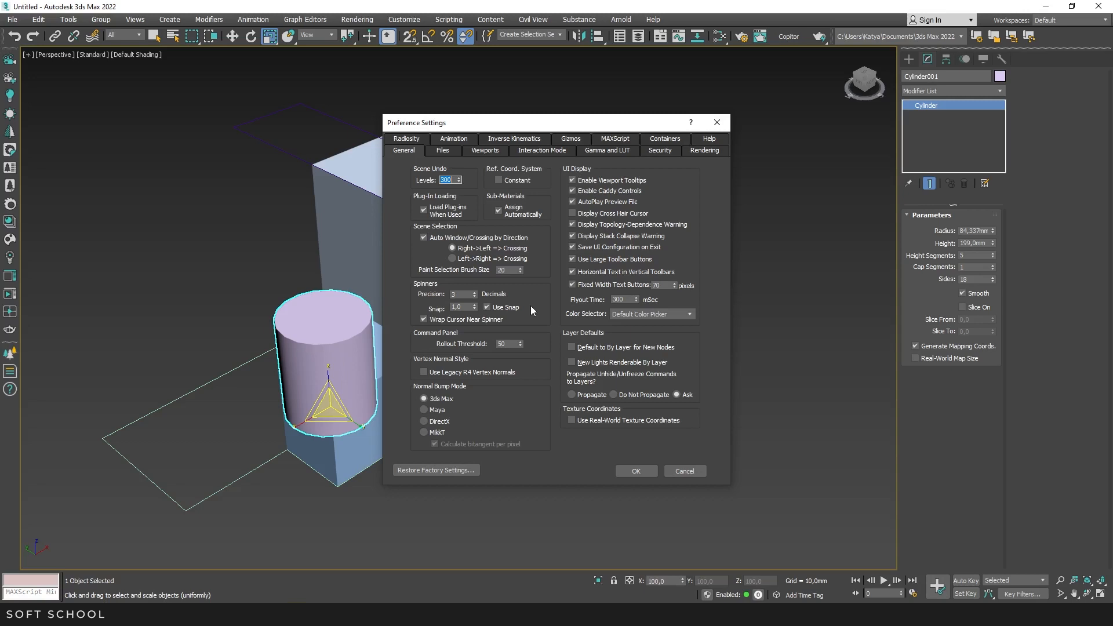
pyautogui.click(461, 307)
pyautogui.write('10')
pyautogui.click(645, 471)
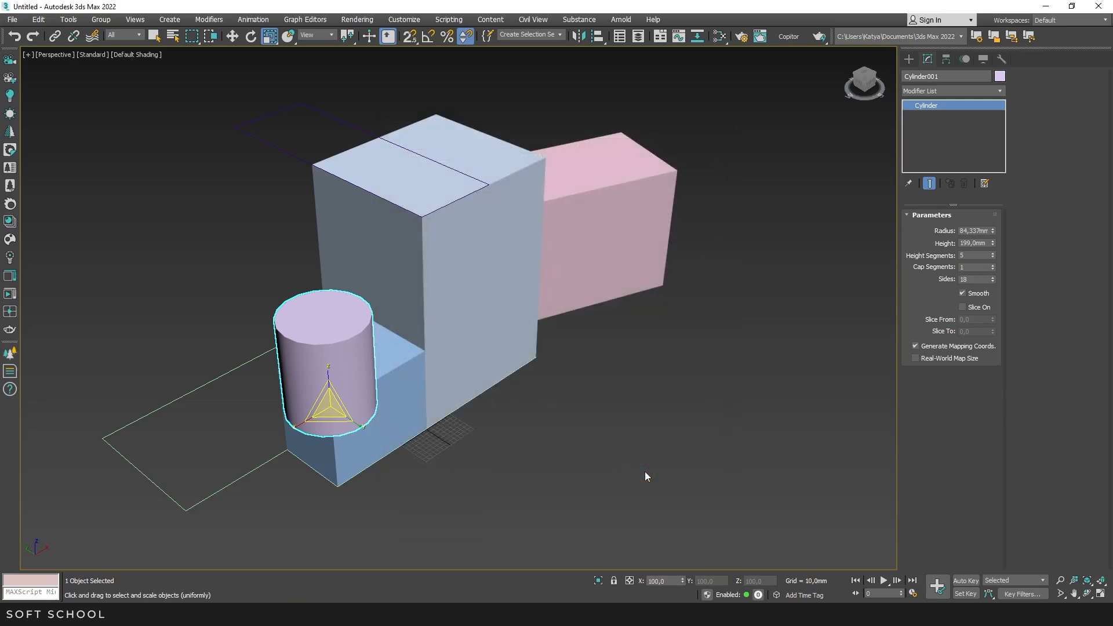
# Step: Increase the cylinder's height in snapped 10 mm increments to 269 mm
pyautogui.click(993, 241)
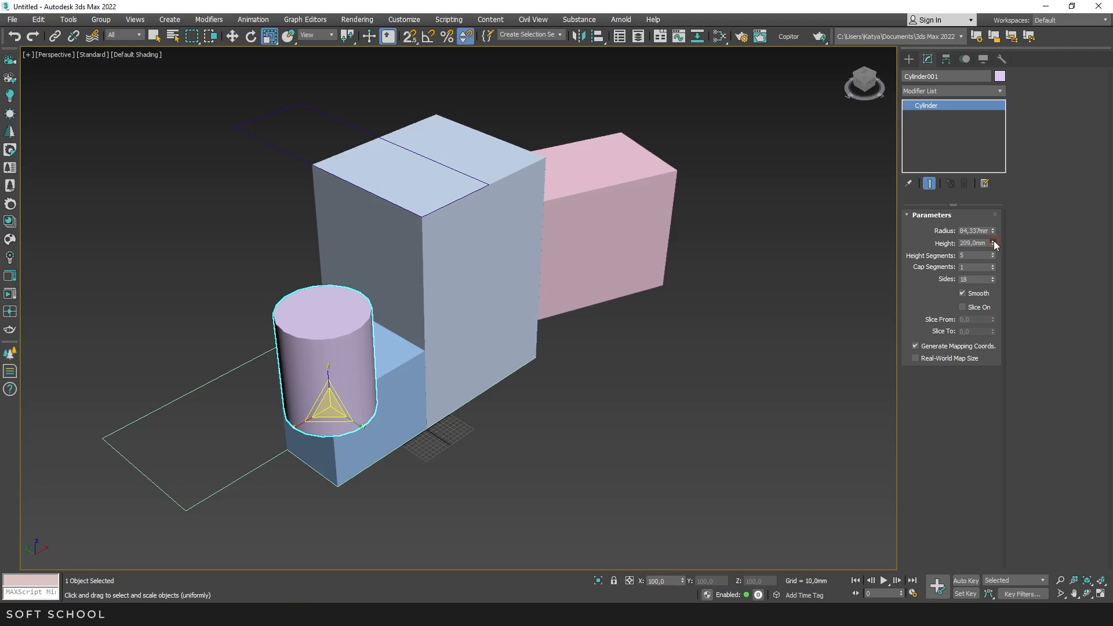
pyautogui.click(993, 241)
pyautogui.click(993, 241)
pyautogui.click(993, 240)
pyautogui.click(994, 240)
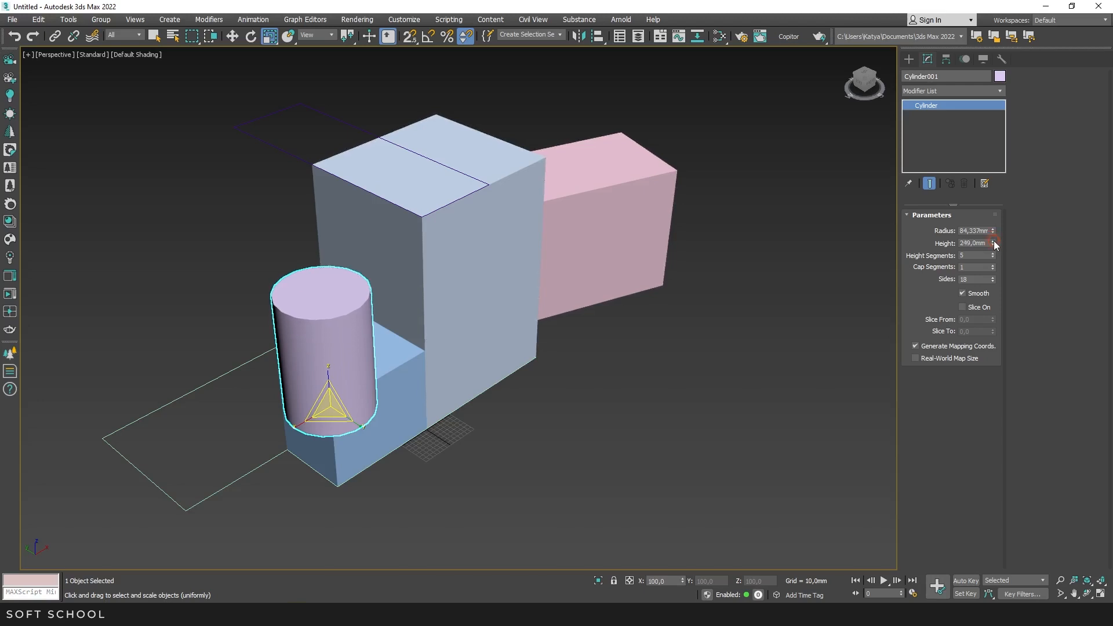
pyautogui.click(993, 241)
pyautogui.click(993, 241)
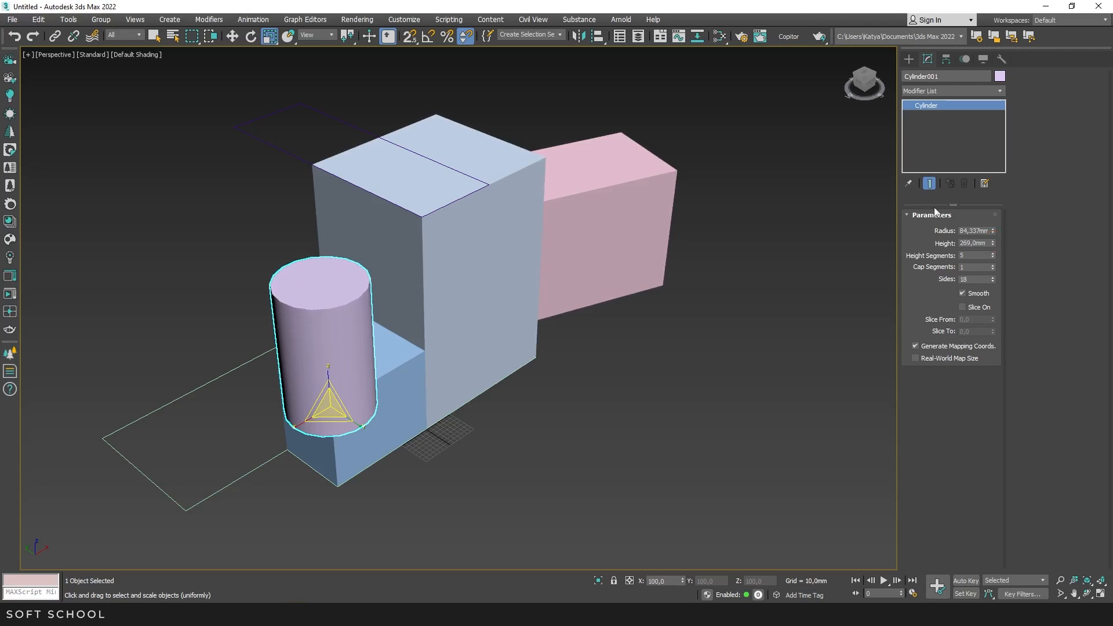
pyautogui.rightClick(461, 36)
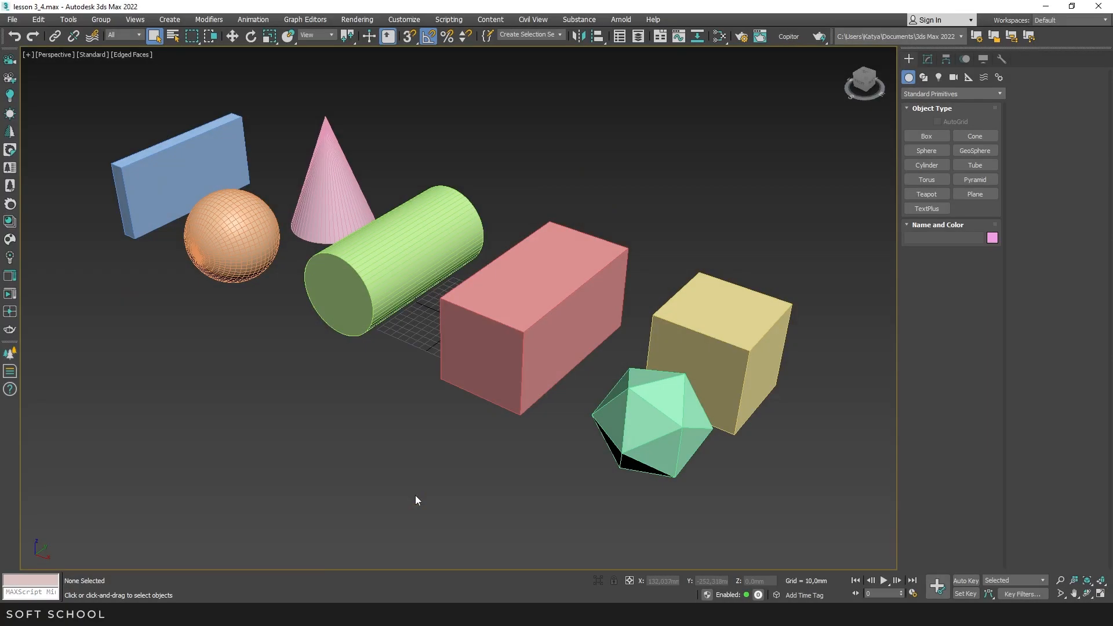
# Step: Inspect the pivot positions of the green cylinder, the pink box and the geosphere from above and below
pyautogui.click(410, 268)
pyautogui.click(545, 306)
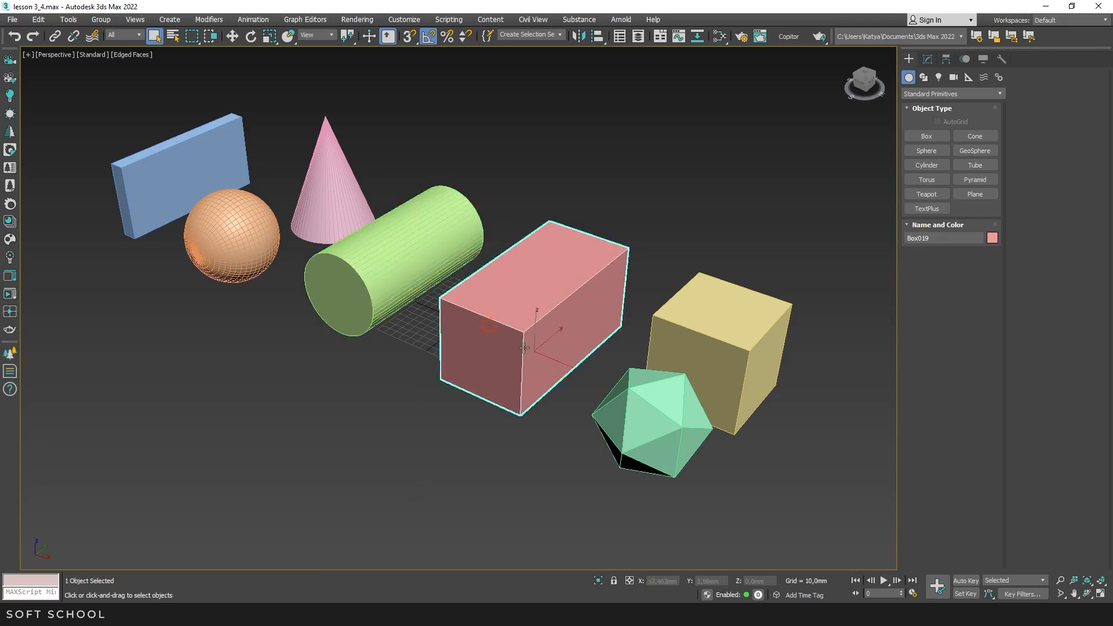
pyautogui.moveTo(603, 391); pyautogui.dragTo(518, 338, button='middle')
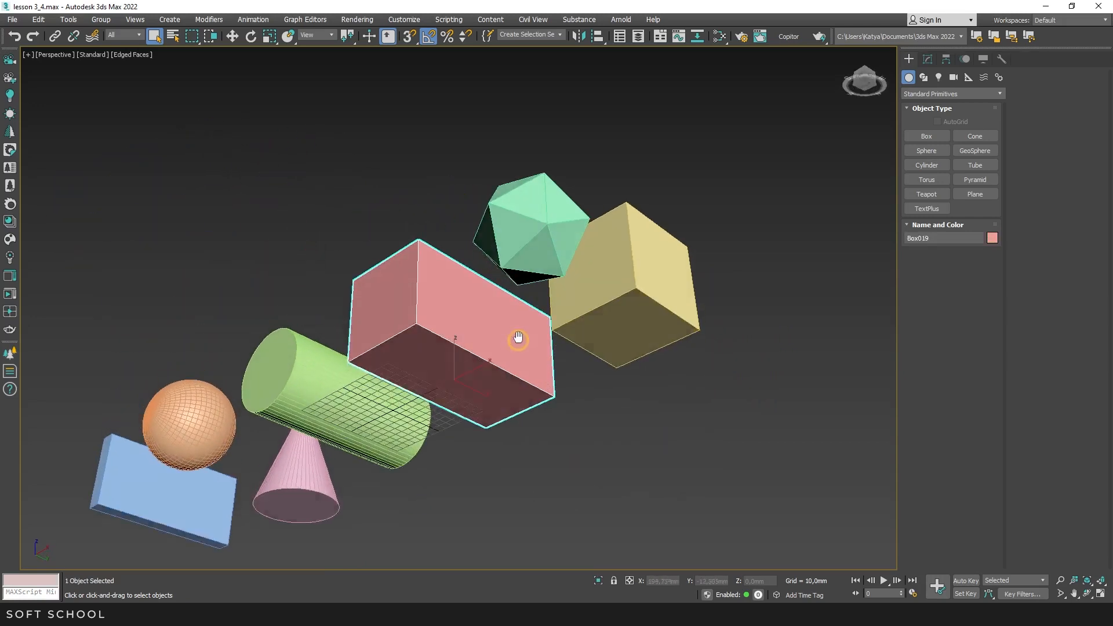
pyautogui.click(565, 203)
pyautogui.keyDown('alt'); pyautogui.moveTo(581, 241); pyautogui.dragTo(611, 447, button='middle'); pyautogui.keyUp('alt')
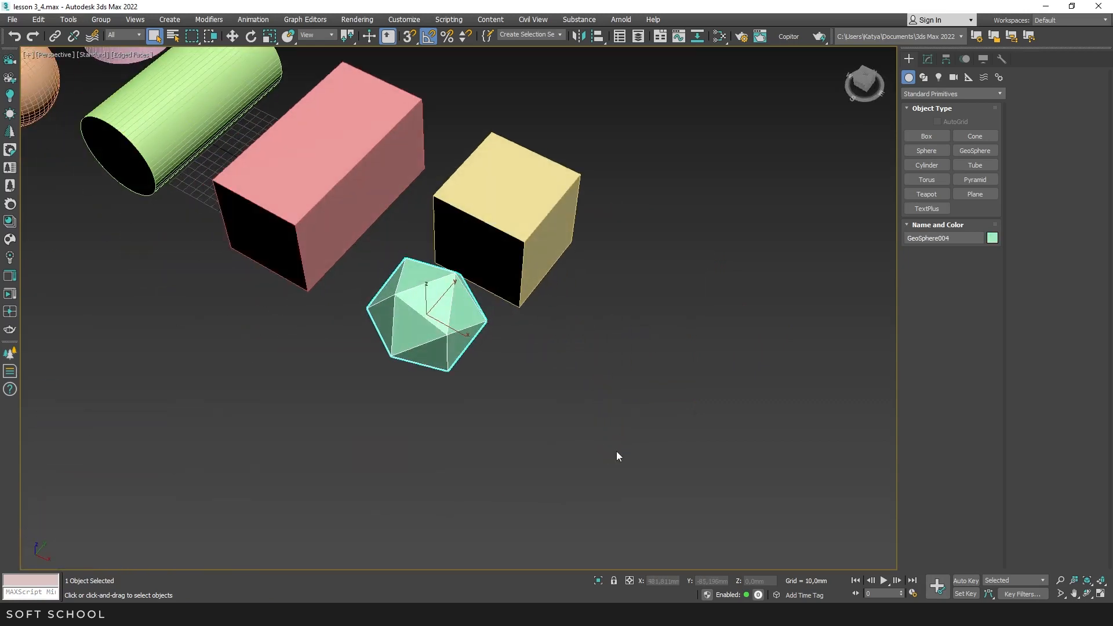
# Step: Create a pyramid with a base about 85 by 83 mm beyond the geosphere, and rotate it to 320° about Z
pyautogui.click(980, 182)
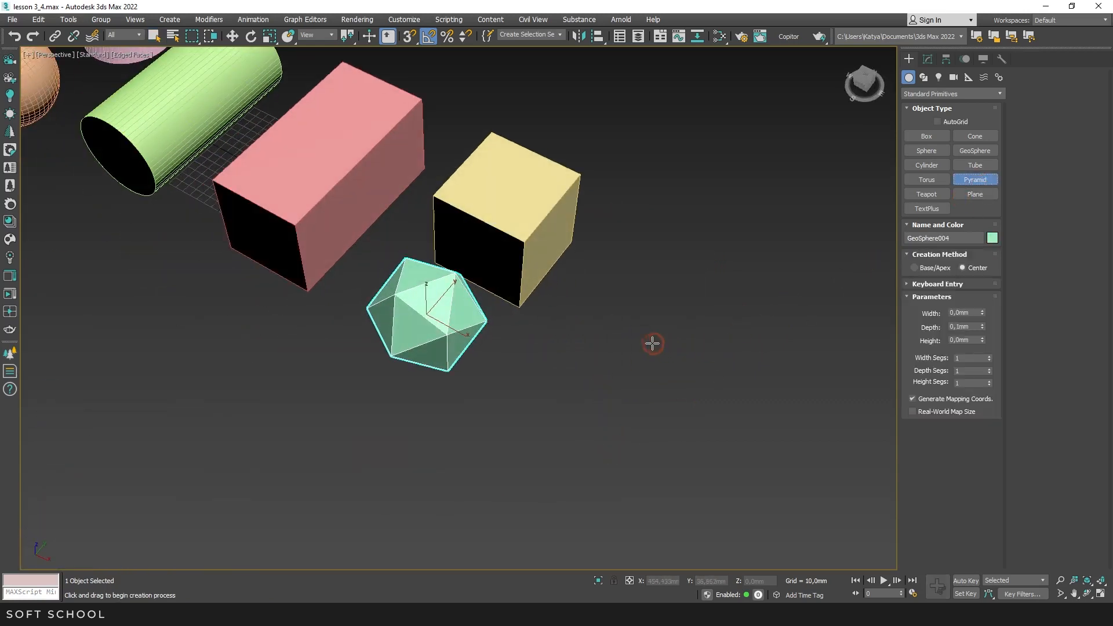
pyautogui.moveTo(651, 343); pyautogui.dragTo(693, 452)
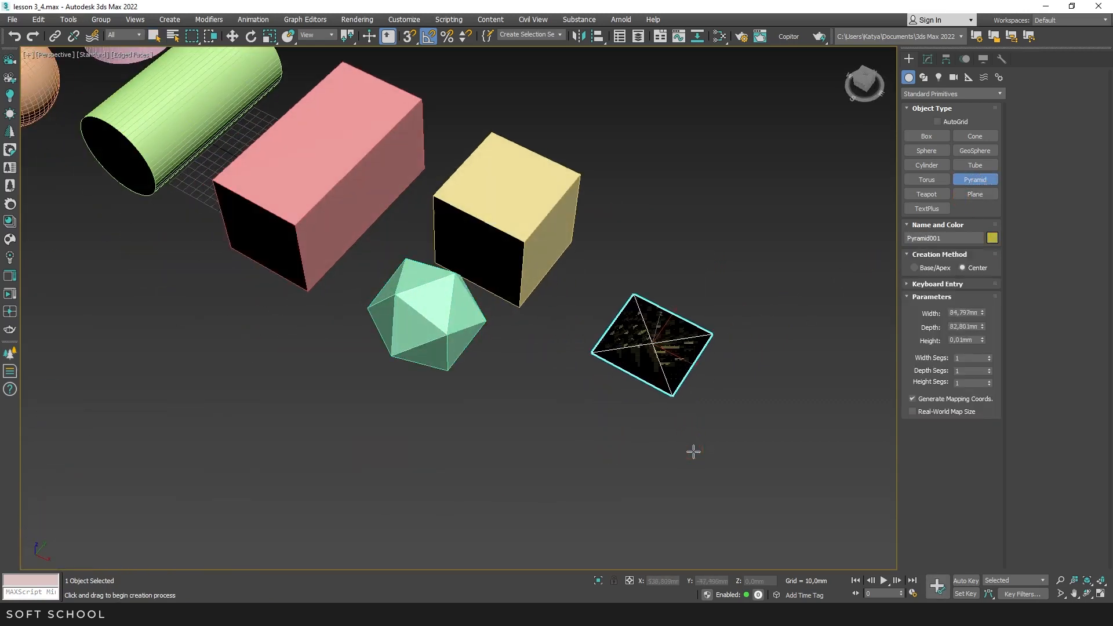
pyautogui.click(682, 326)
pyautogui.moveTo(726, 393)
pyautogui.keyDown('alt'); pyautogui.mouseDown(button='middle')
pyautogui.moveTo(709, 286)
pyautogui.moveTo(709, 396)
pyautogui.mouseUp(button='middle'); pyautogui.keyUp('alt')
pyautogui.press('r')
pyautogui.moveTo(659, 360); pyautogui.dragTo(845, 393)
pyautogui.press('e')
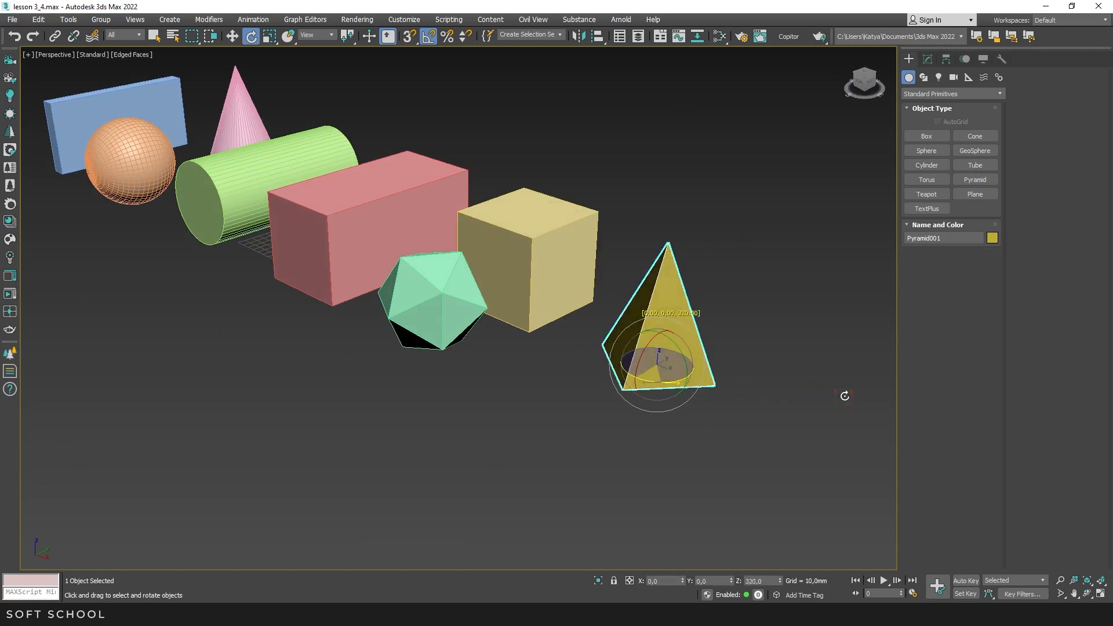
# Step: Make only the pink box's pivot editable and, with 3D snap on, move it to the near upper corner of the box
pyautogui.click(366, 231)
pyautogui.press('w')
pyautogui.moveTo(364, 267); pyautogui.dragTo(448, 360, button='middle')
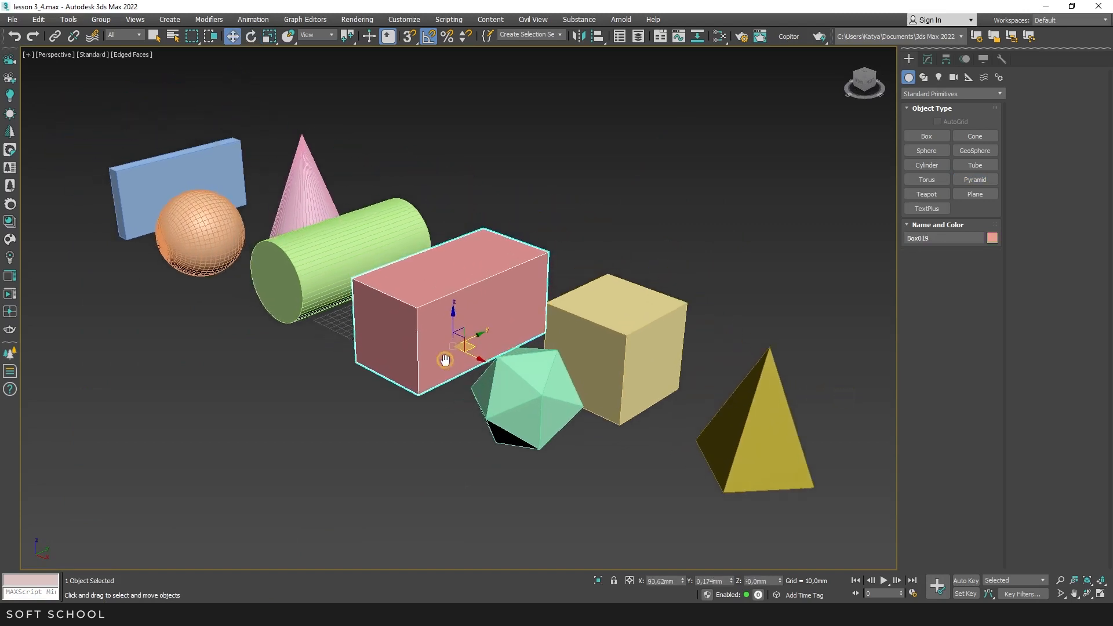
pyautogui.click(947, 59)
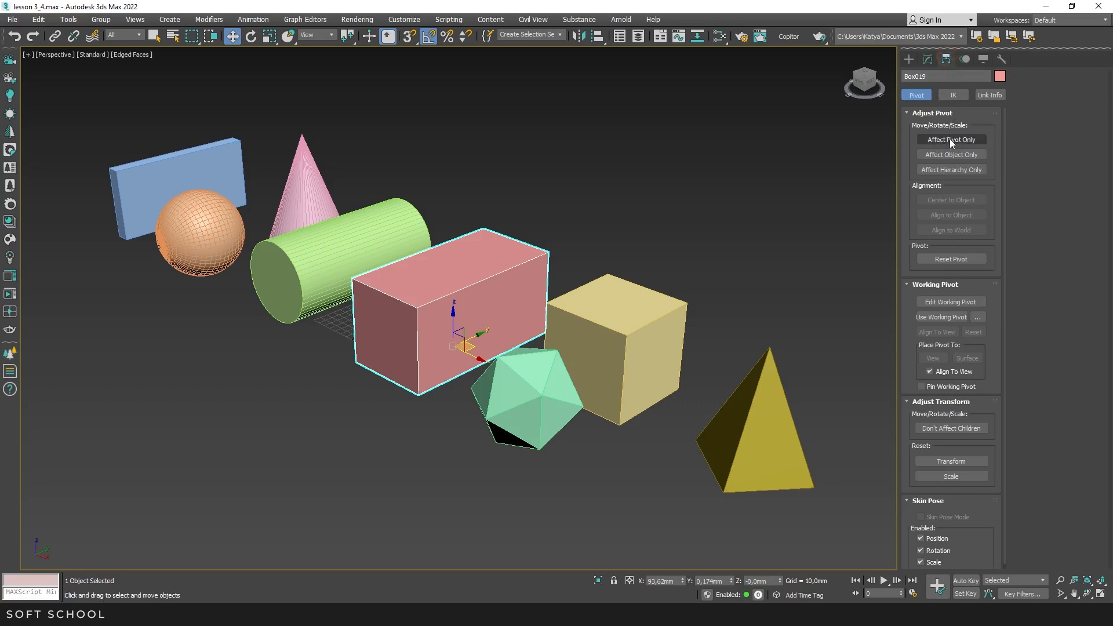
pyautogui.click(951, 140)
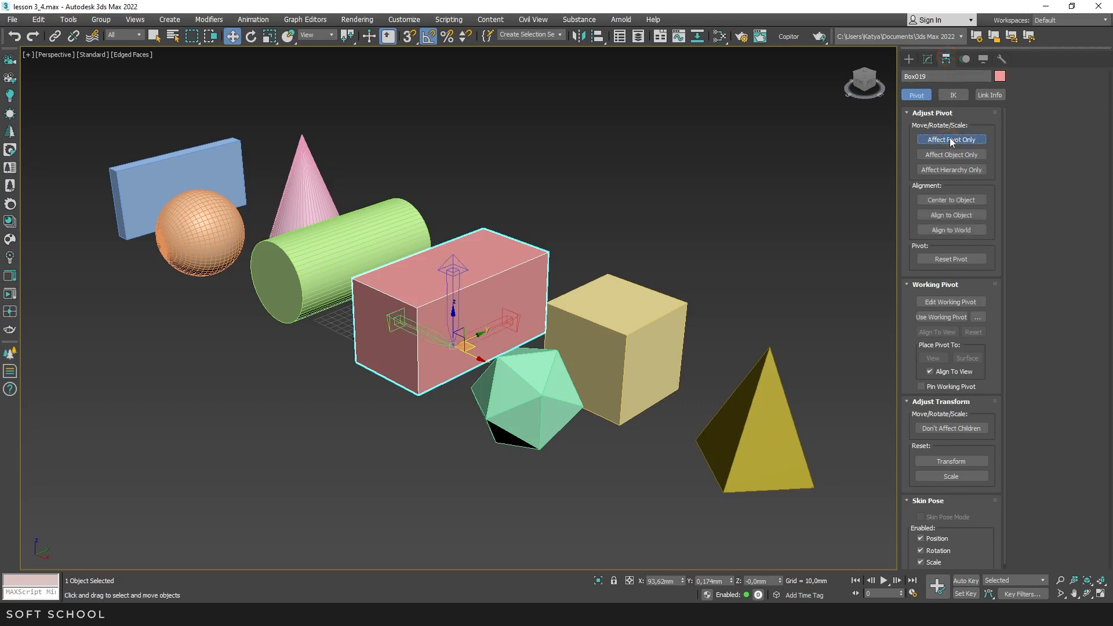
pyautogui.scroll(5, 417, 337)
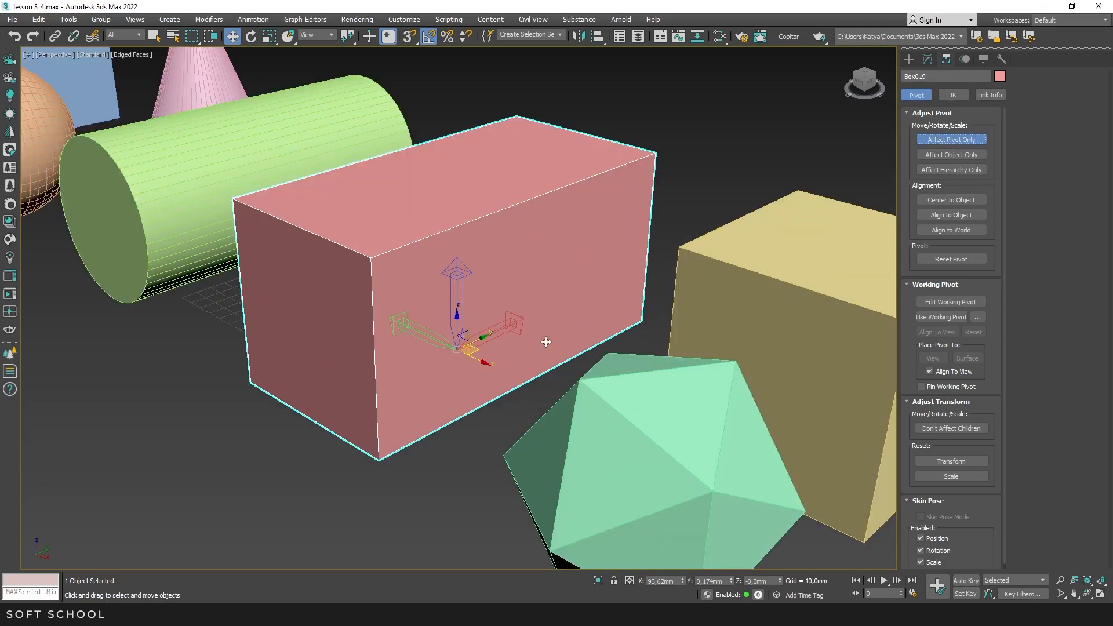
pyautogui.press('s')
pyautogui.moveTo(458, 342); pyautogui.dragTo(378, 259)
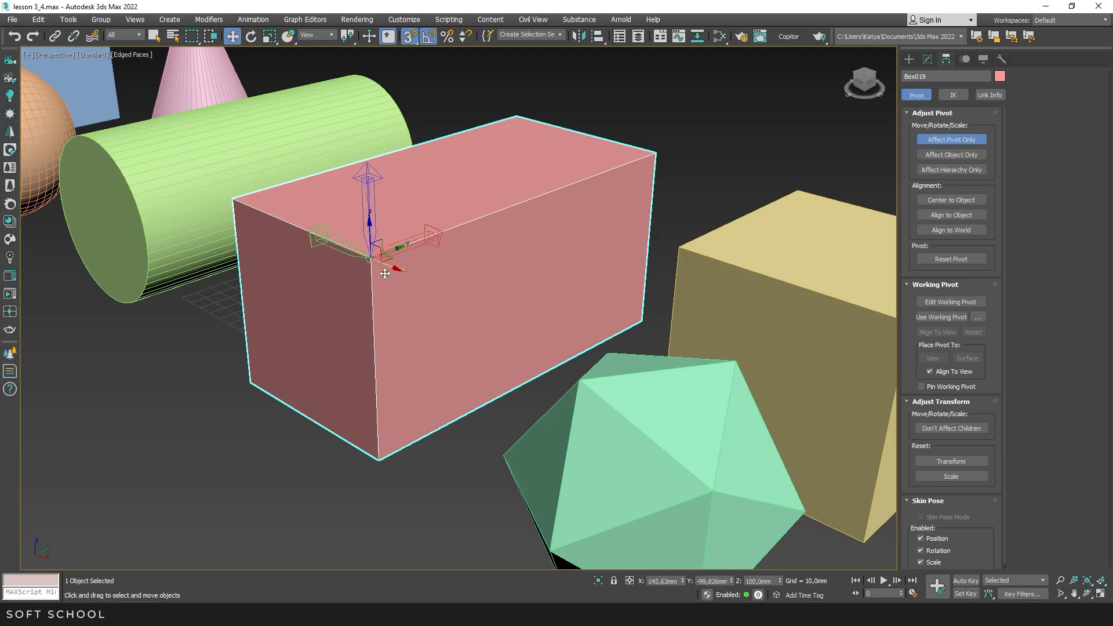
# Step: Center the pivot on the pink box and leave pivot editing
pyautogui.click(954, 199)
pyautogui.keyDown('alt'); pyautogui.moveTo(479, 384); pyautogui.dragTo(578, 388, button='middle'); pyautogui.keyUp('alt')
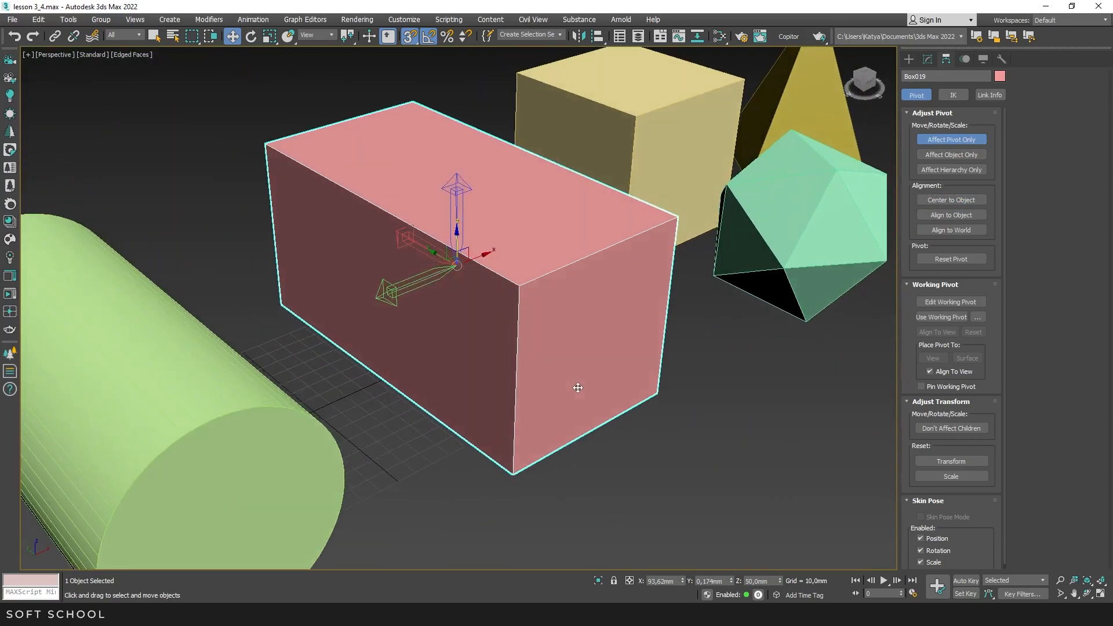
pyautogui.click(981, 140)
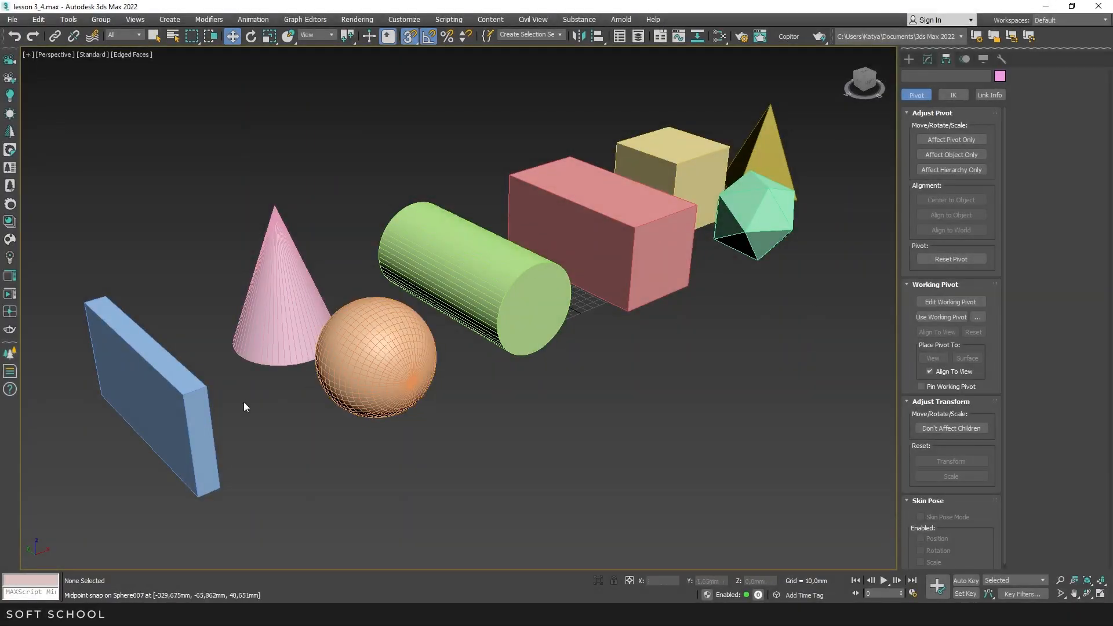
# Step: Snap the blue box's pivot to the lower corner of its near end and leave pivot editing
pyautogui.click(176, 409)
pyautogui.scroll(5, 145, 418)
pyautogui.click(924, 143)
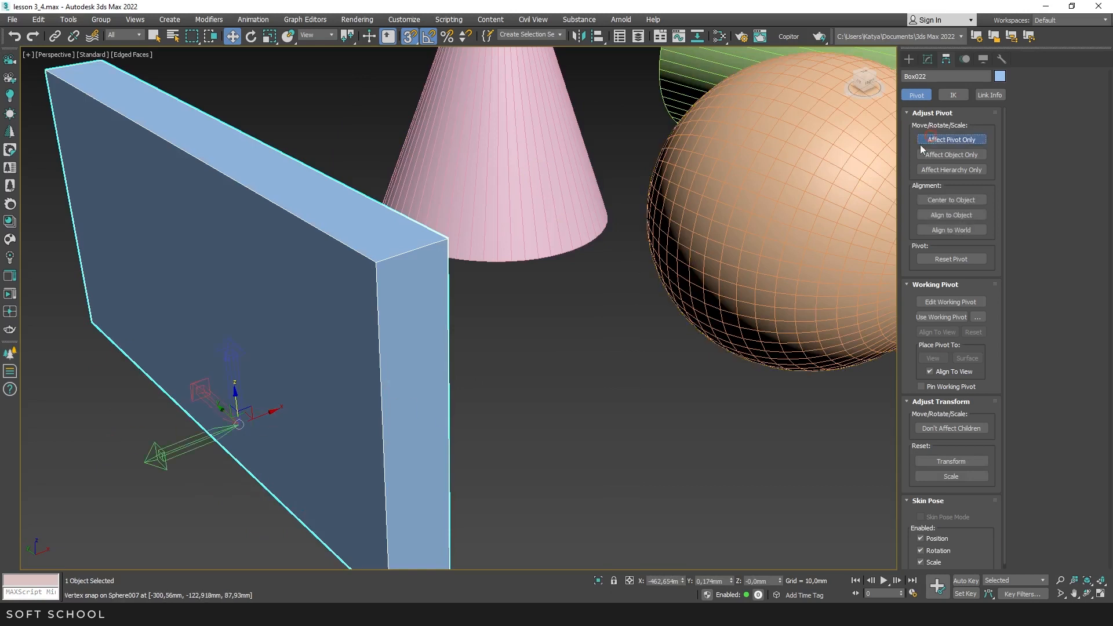
pyautogui.moveTo(401, 395); pyautogui.dragTo(420, 287, button='middle')
pyautogui.moveTo(261, 318); pyautogui.dragTo(409, 481)
pyautogui.click(952, 144)
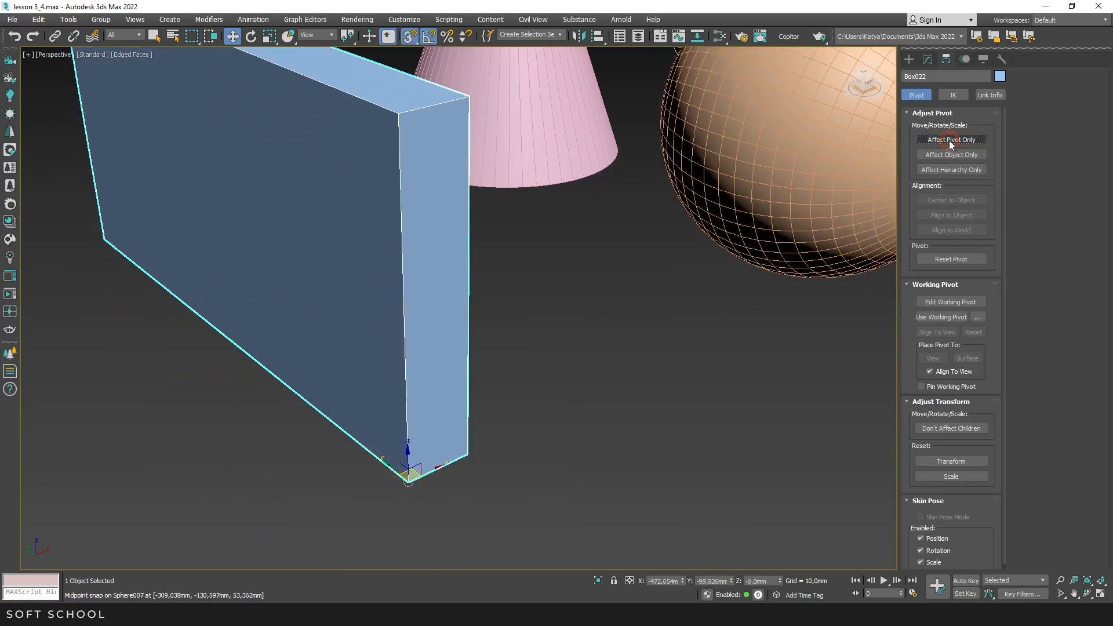
# Step: Rotate the blue box about the vertical axis around its corner pivot
pyautogui.press('e')
pyautogui.scroll(-5, 417, 421)
pyautogui.moveTo(420, 422); pyautogui.dragTo(392, 473)
pyautogui.scroll(-3, 387, 492)
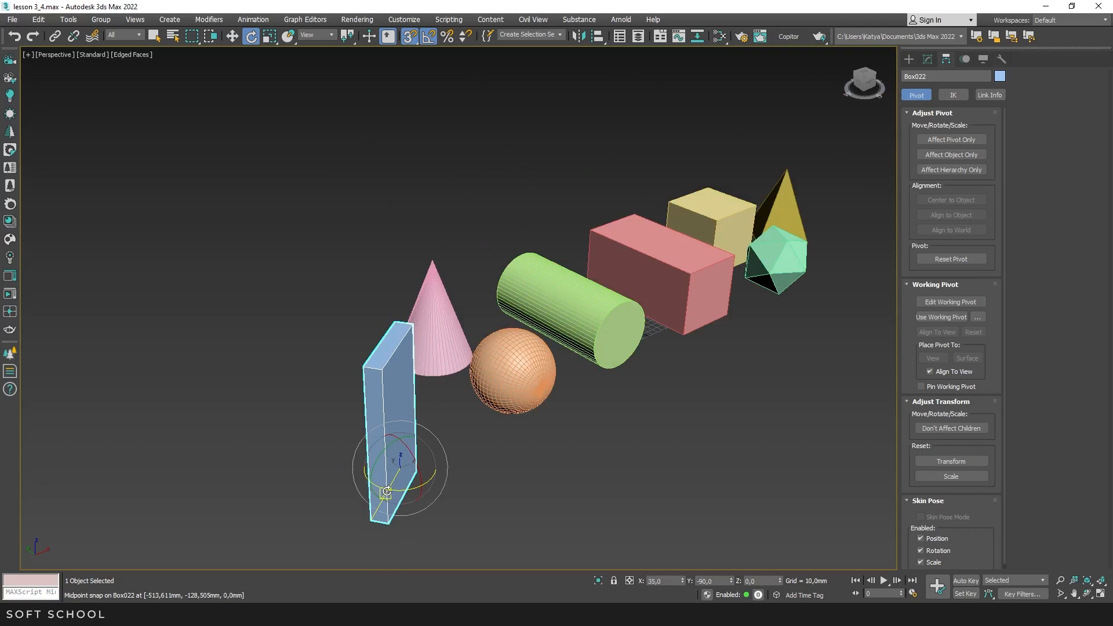
# Step: In the top view, move the yellow box and the geosphere together away from the row of objects
pyautogui.press('t')
pyautogui.moveTo(485, 264); pyautogui.dragTo(525, 427)
pyautogui.press('w')
pyautogui.scroll(-1, 516, 289)
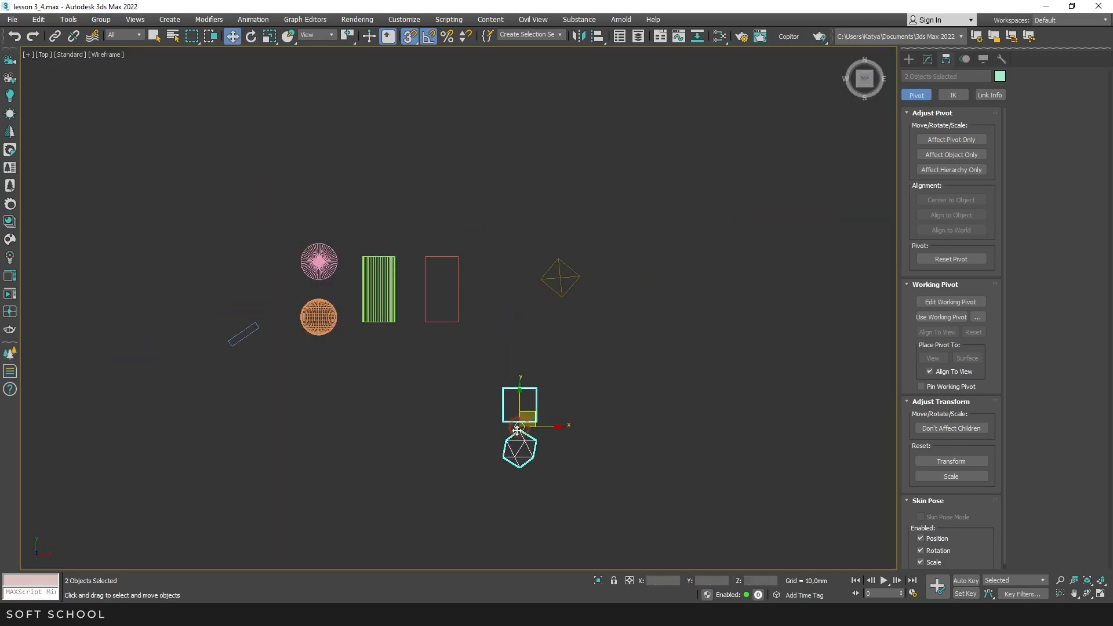
# Step: Show the top view shaded and snap the geosphere's pivot to the center of the yellow box
pyautogui.scroll(3, 528, 461)
pyautogui.click(483, 464)
pyautogui.press('F3')
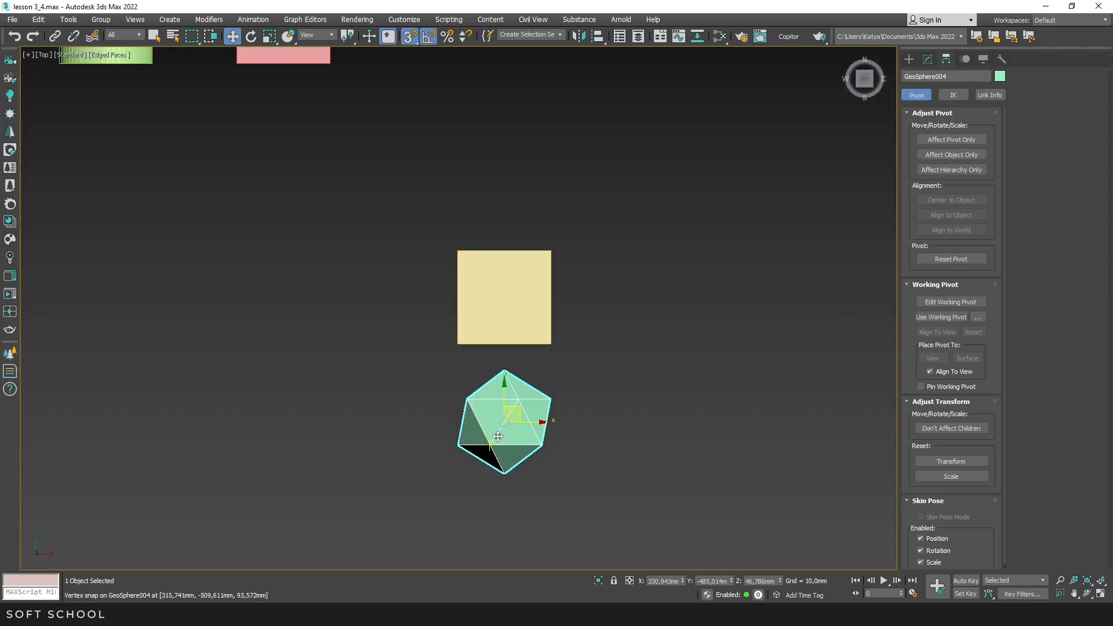
pyautogui.click(957, 141)
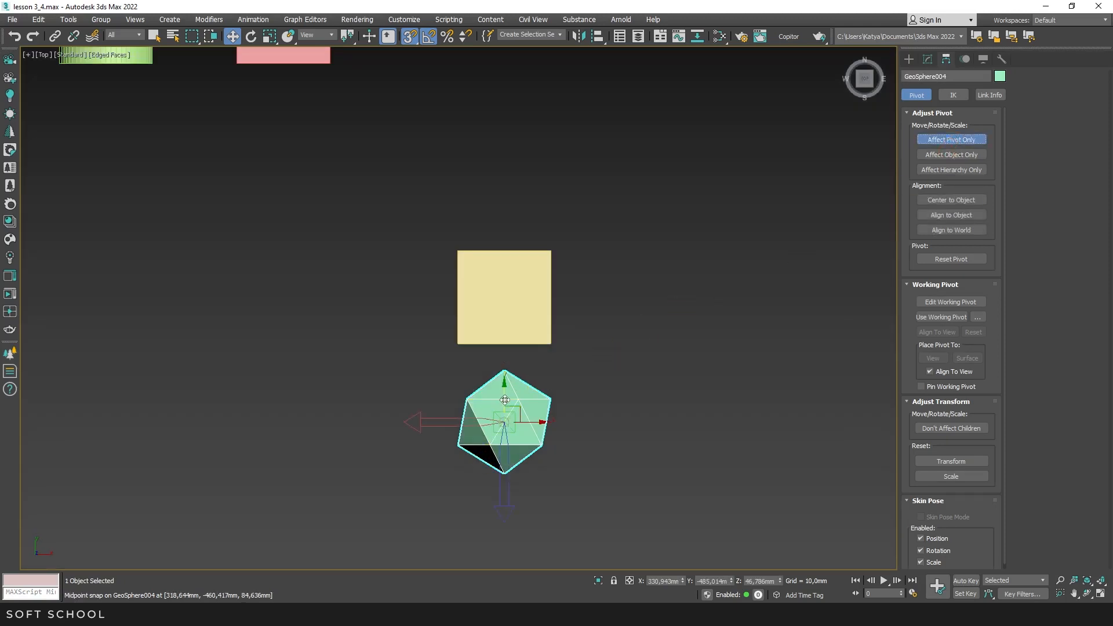
pyautogui.moveTo(505, 400); pyautogui.dragTo(554, 296)
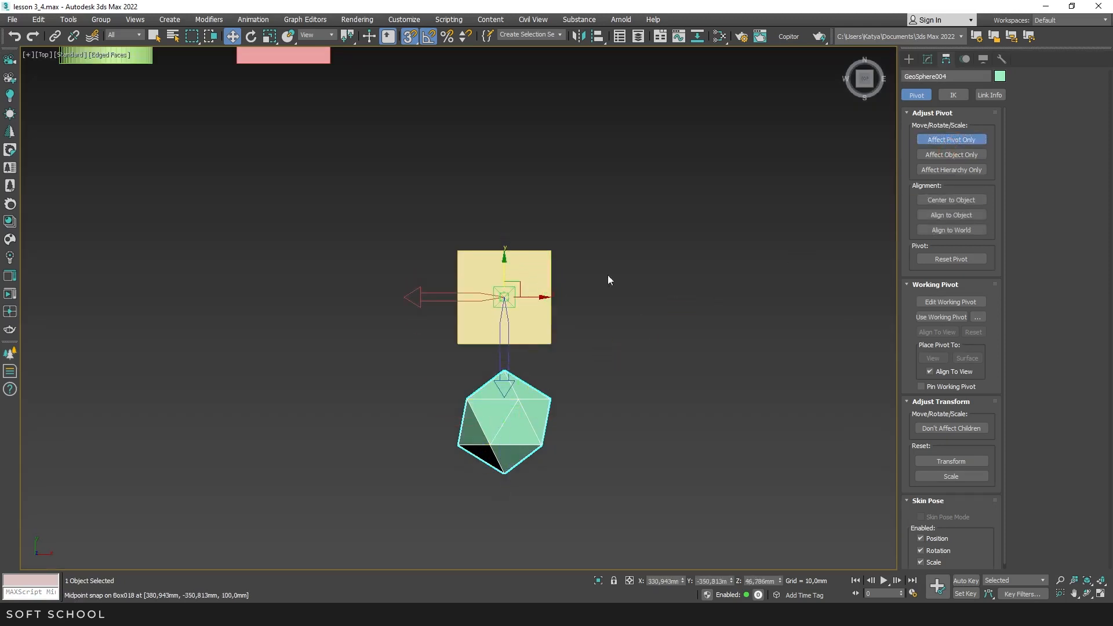
pyautogui.click(930, 142)
# Step: Rotate-clone the geosphere in 90° steps around the yellow box as four copies
pyautogui.press('e')
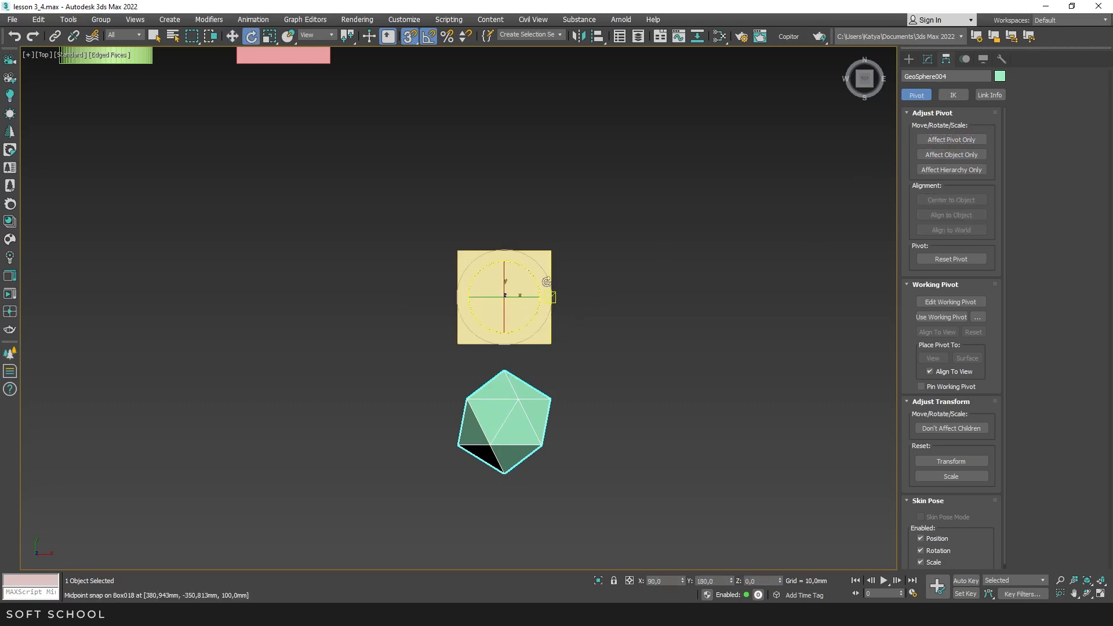
pyautogui.moveTo(521, 269)
pyautogui.keyDown('shift'); pyautogui.mouseDown()
pyautogui.moveTo(545, 298)
pyautogui.moveTo(545, 331)
pyautogui.mouseUp(); pyautogui.keyUp('shift')
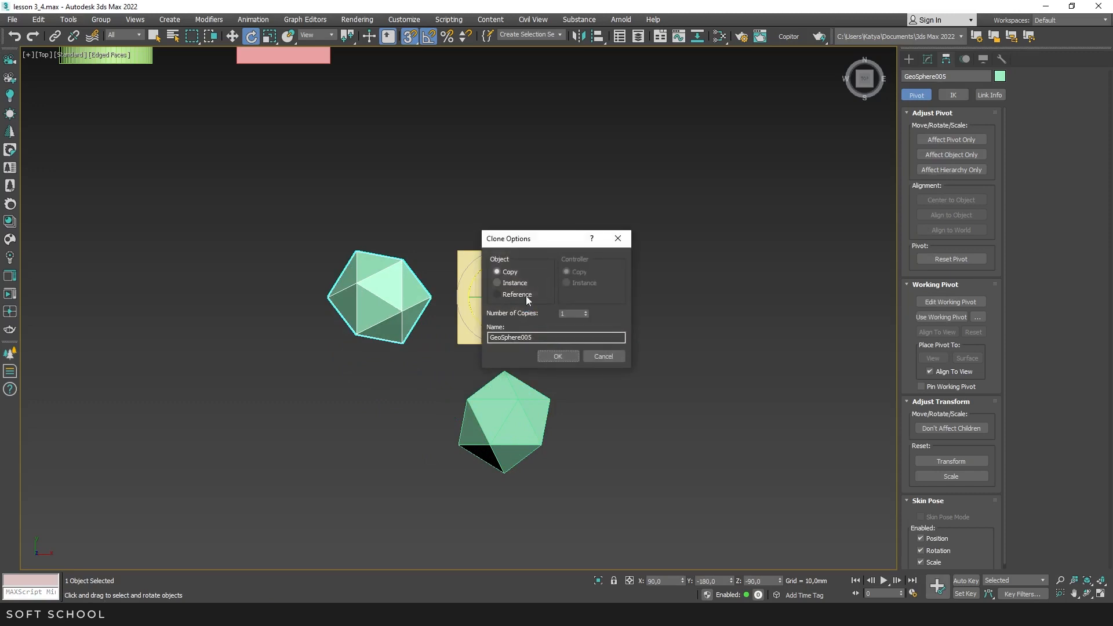
pyautogui.click(560, 355)
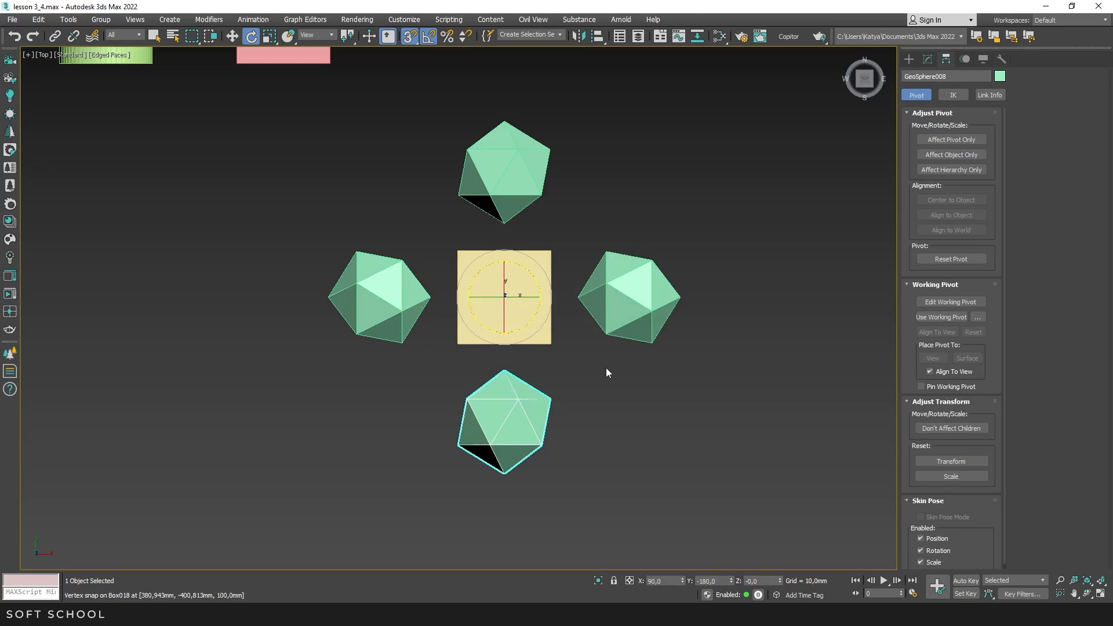
# Step: Back in the perspective view, reset the pivots of all the geospheres and the yellow box, and leave pivot editing
pyautogui.press('p')
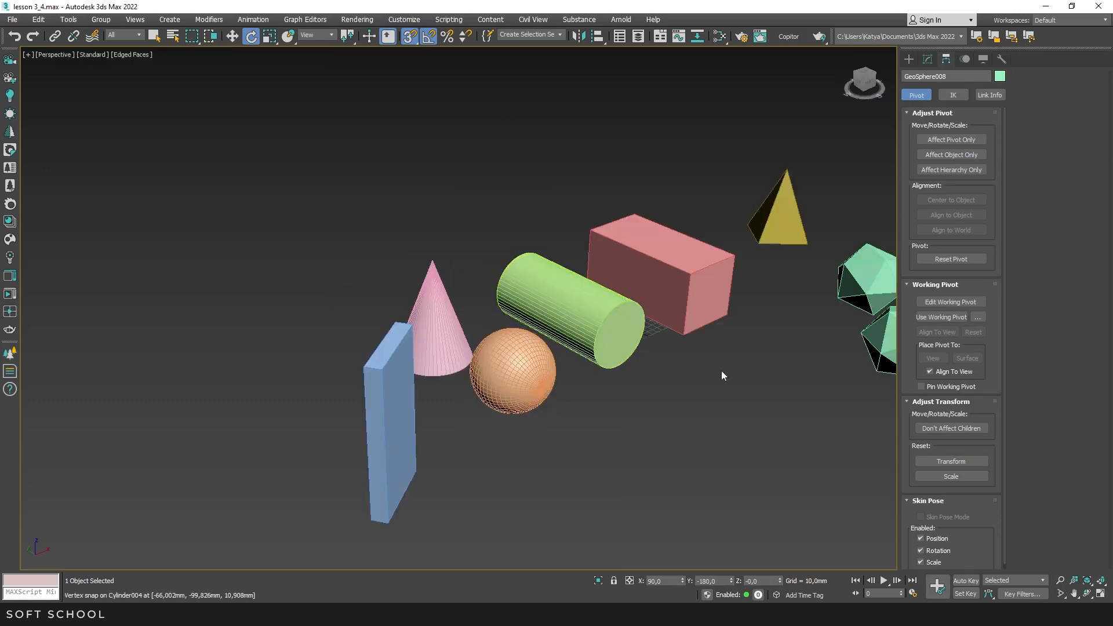
pyautogui.press('z')
pyautogui.scroll(-4, 645, 350)
pyautogui.moveTo(497, 296); pyautogui.dragTo(576, 382, button='middle')
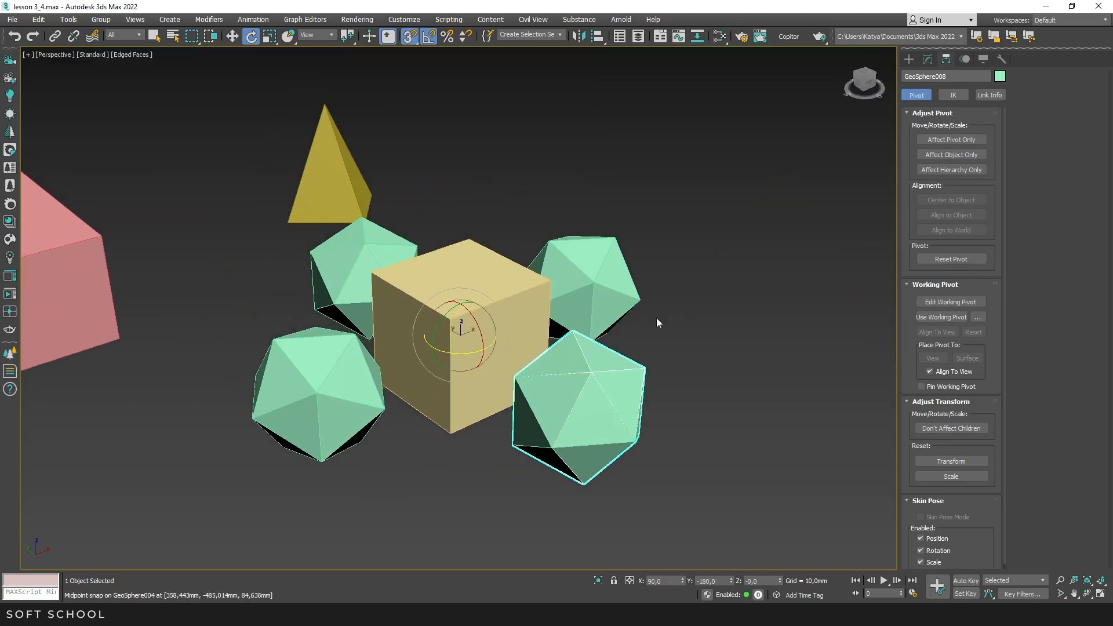
pyautogui.click(952, 140)
pyautogui.click(938, 260)
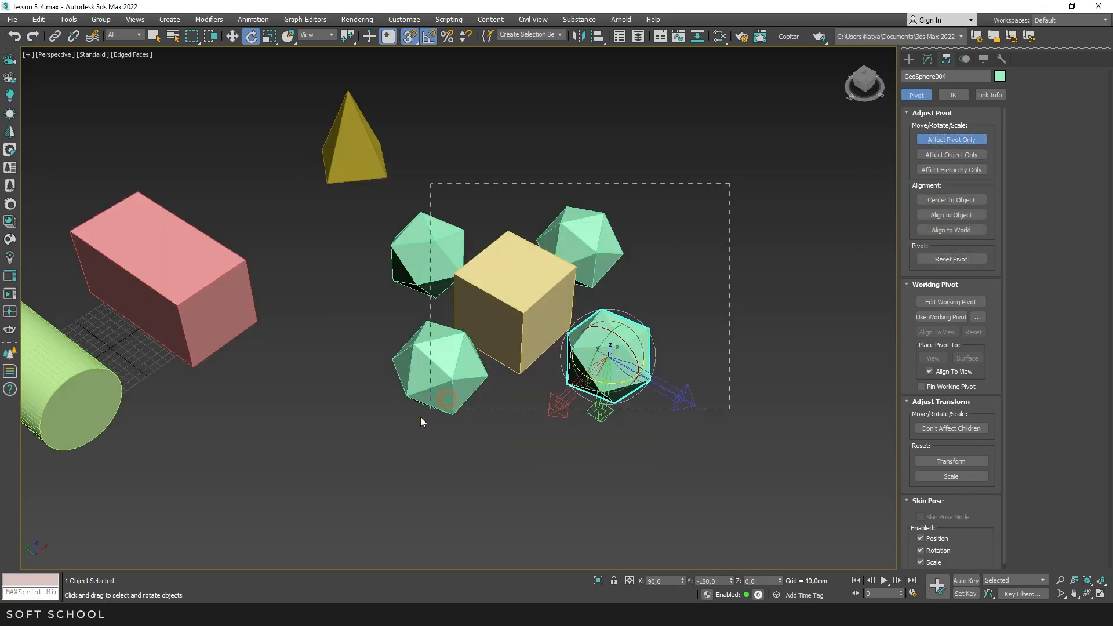
pyautogui.moveTo(421, 422); pyautogui.dragTo(420, 423)
pyautogui.click(957, 260)
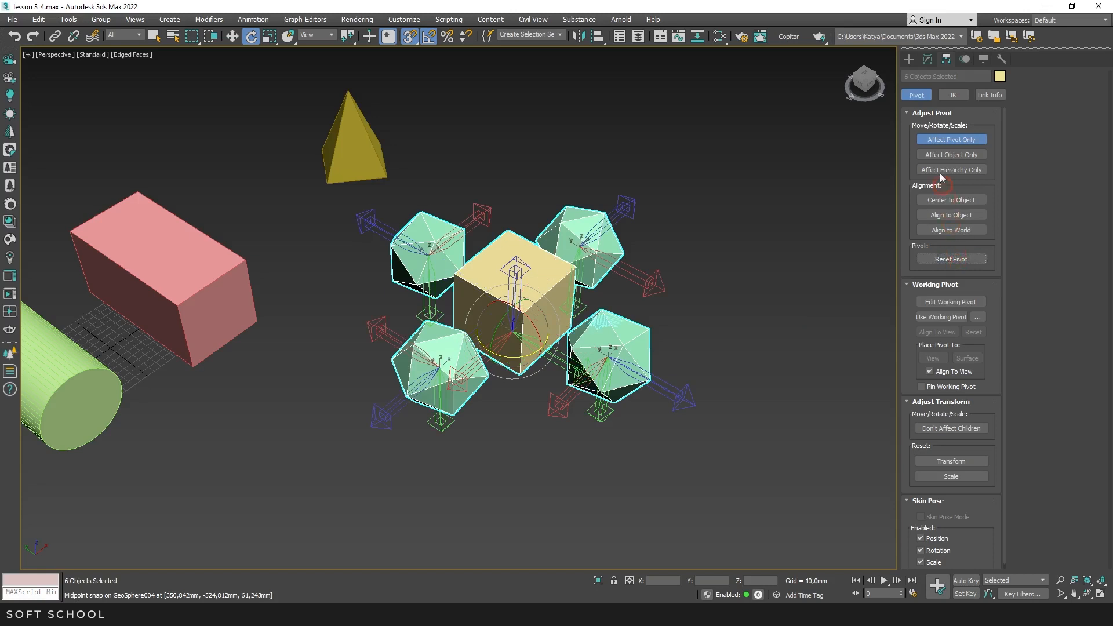
pyautogui.click(935, 142)
pyautogui.click(697, 218)
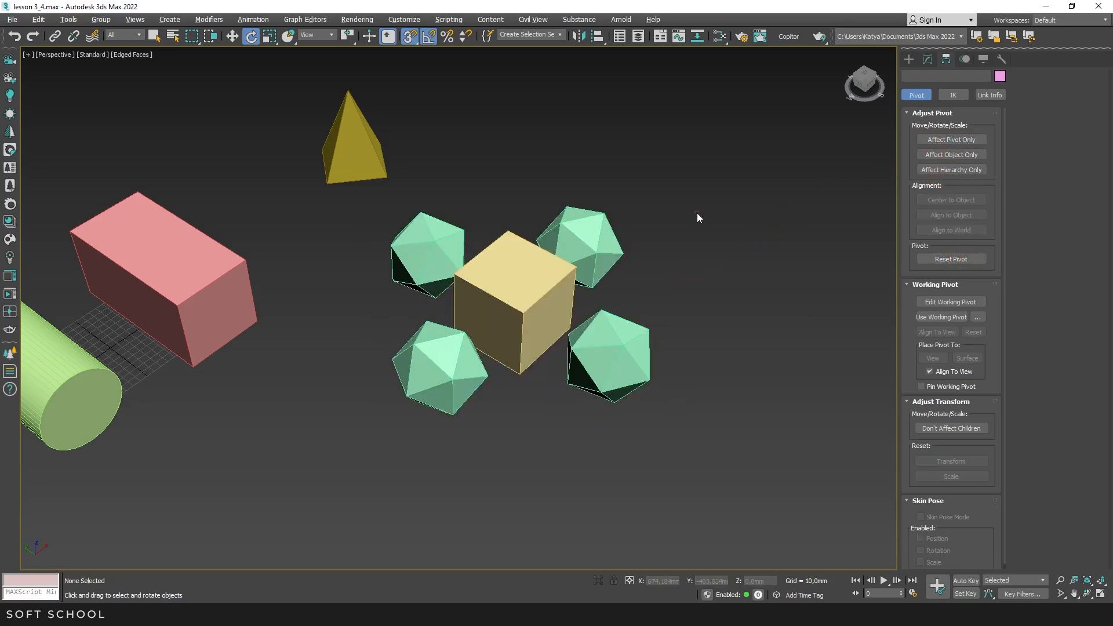
# Step: Try rotating the yellow box and all the geospheres together around their common selection center
pyautogui.moveTo(438, 431); pyautogui.dragTo(439, 432)
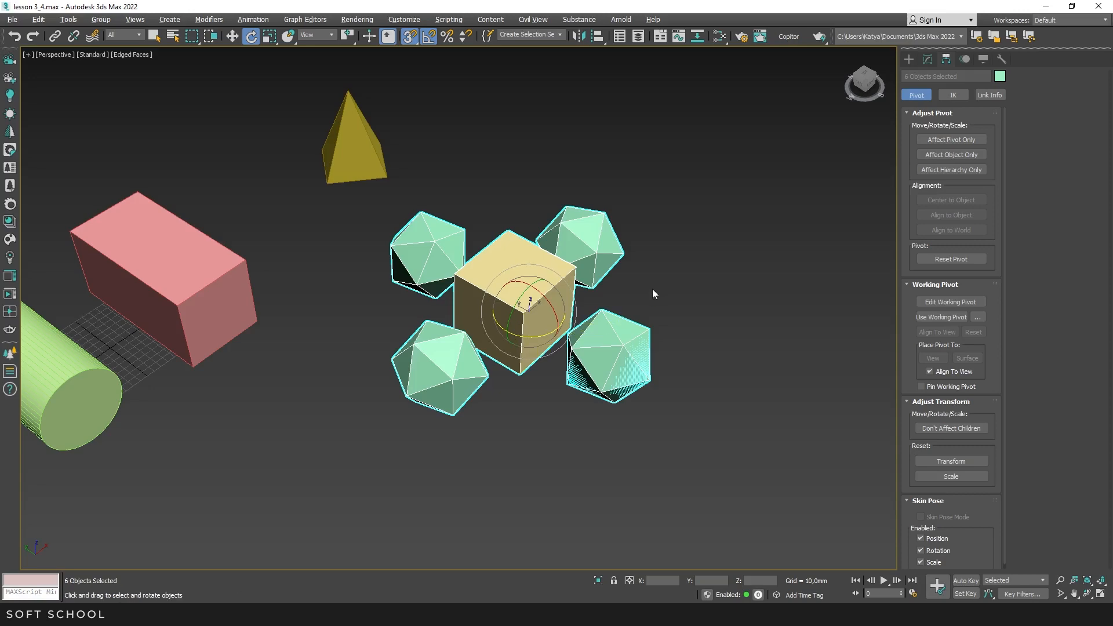
pyautogui.moveTo(564, 335); pyautogui.dragTo(739, 321)
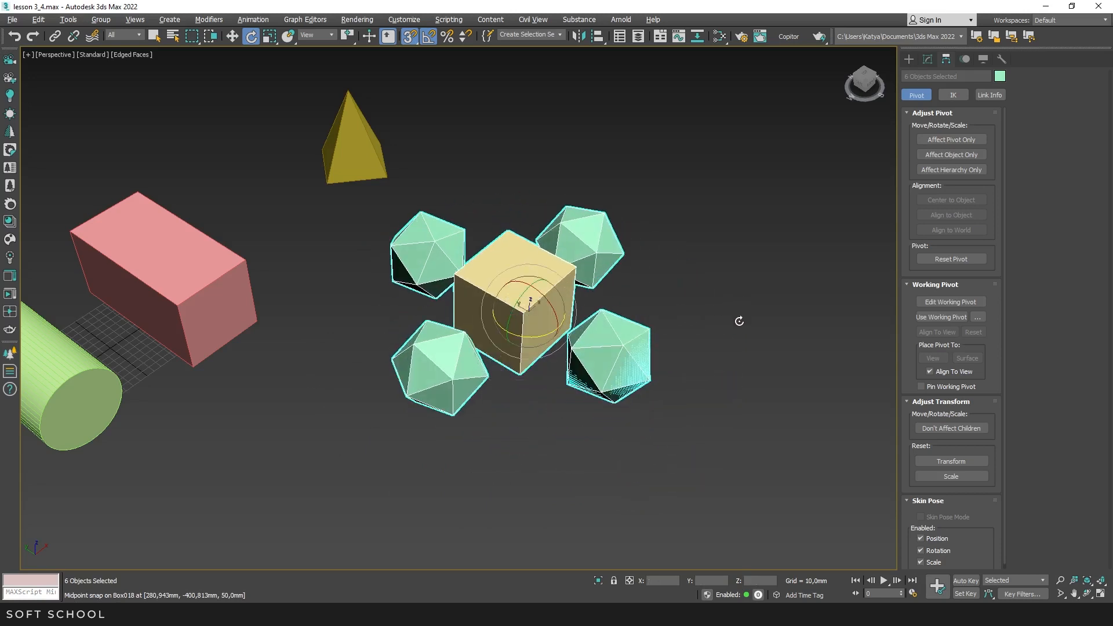
pyautogui.click(740, 321)
pyautogui.click(609, 348)
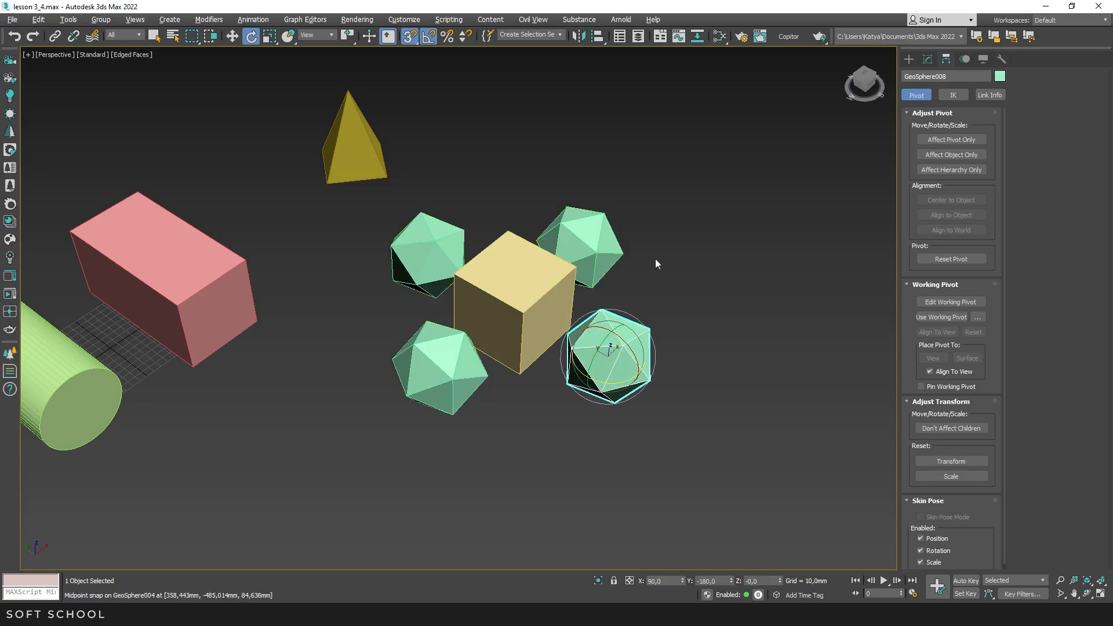
# Step: Select the yellow box and all the geospheres, and rotate each about its own vertical axis using pivot point centers
pyautogui.moveTo(409, 398); pyautogui.dragTo(411, 399)
pyautogui.click(347, 36)
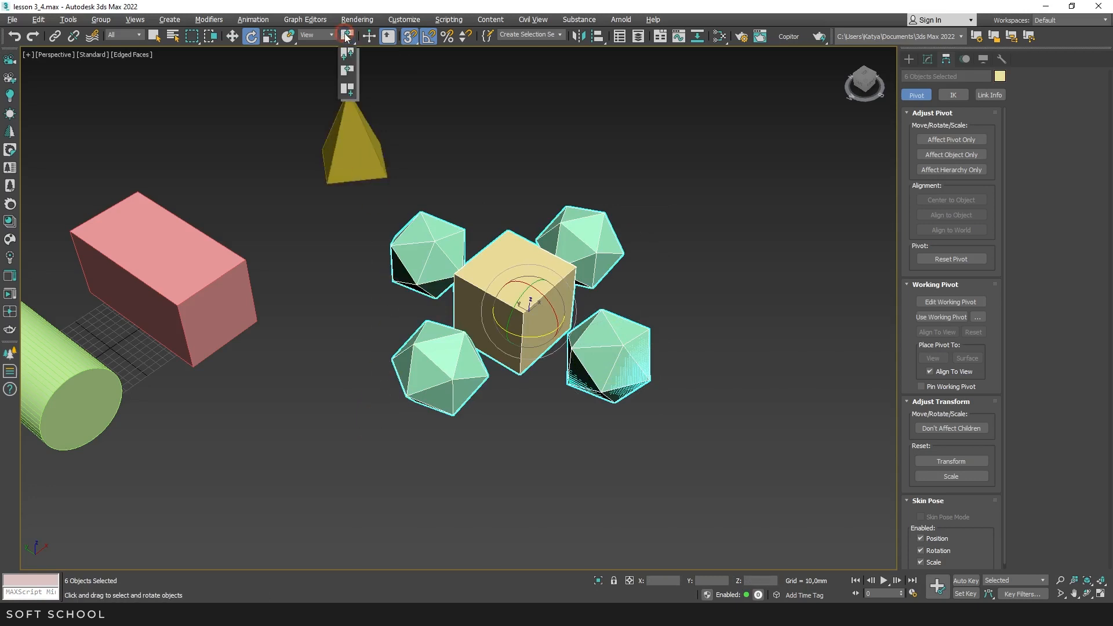
pyautogui.click(345, 56)
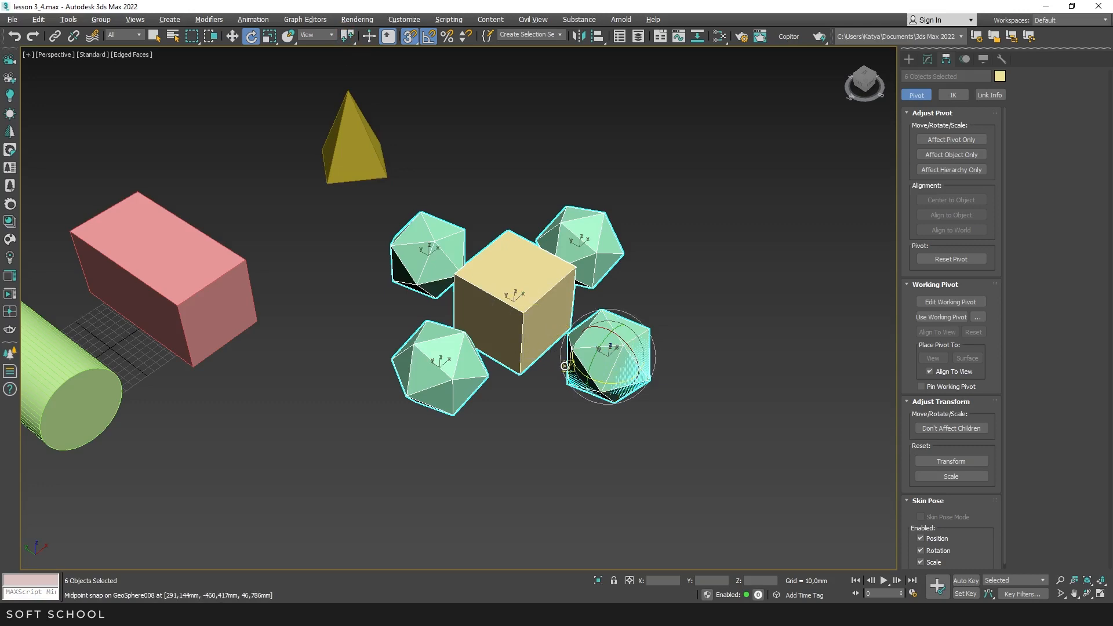
pyautogui.moveTo(623, 380); pyautogui.dragTo(832, 380)
# Step: Scale the selected objects down uniformly around their common center, and try uniform scaling around each object's own pivot point
pyautogui.press('r')
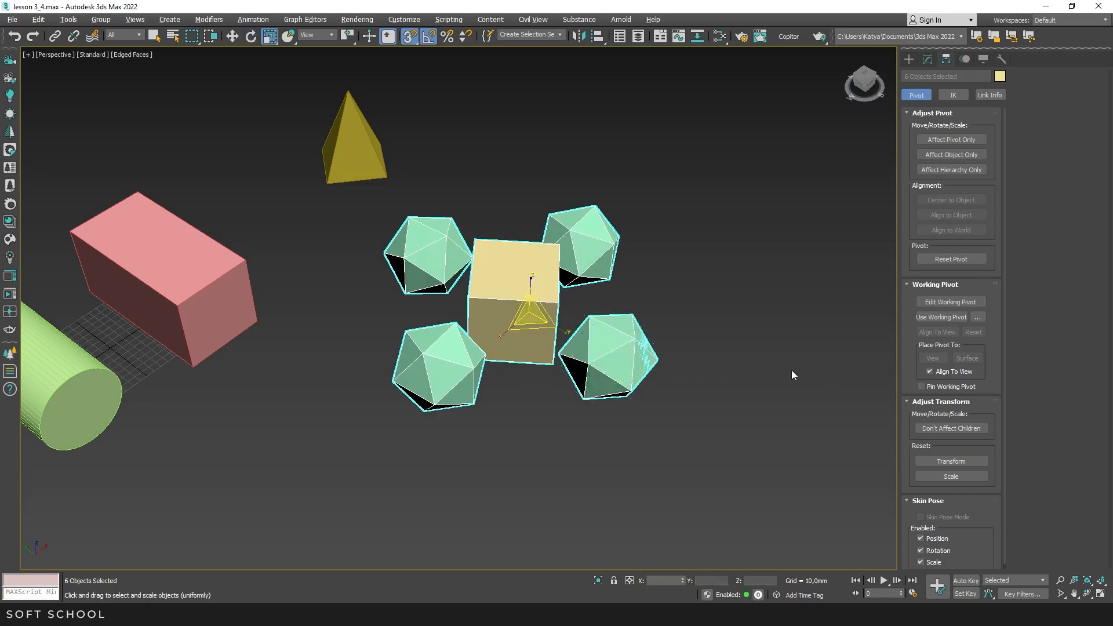
pyautogui.moveTo(524, 315)
pyautogui.mouseDown()
pyautogui.moveTo(526, 298)
pyautogui.moveTo(528, 326)
pyautogui.mouseUp()
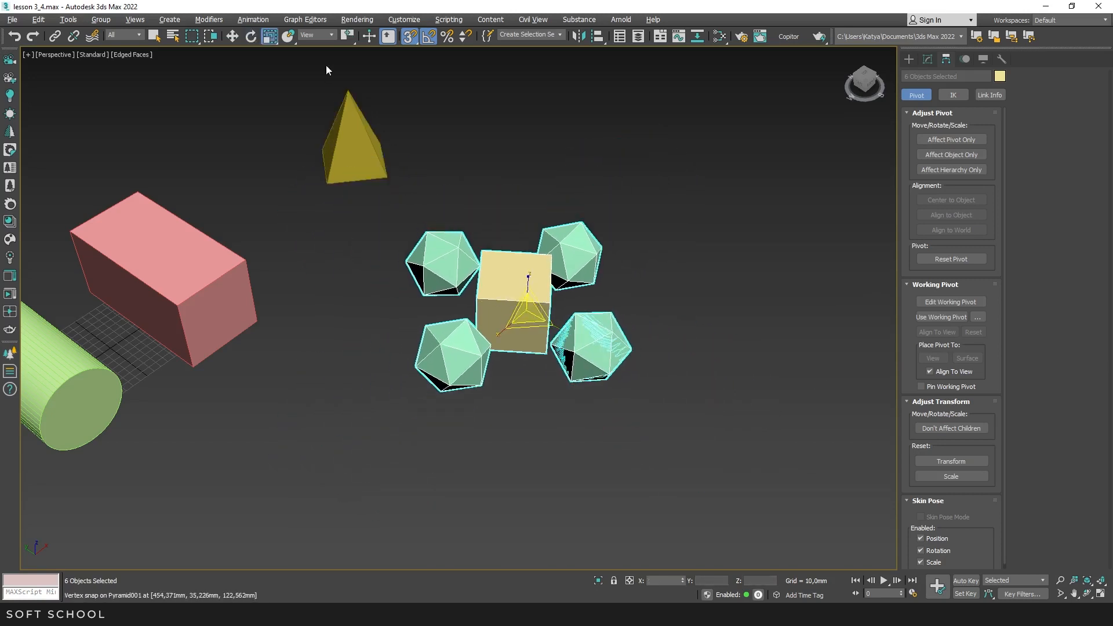
pyautogui.moveTo(343, 37); pyautogui.dragTo(346, 58)
pyautogui.moveTo(594, 343); pyautogui.dragTo(603, 365)
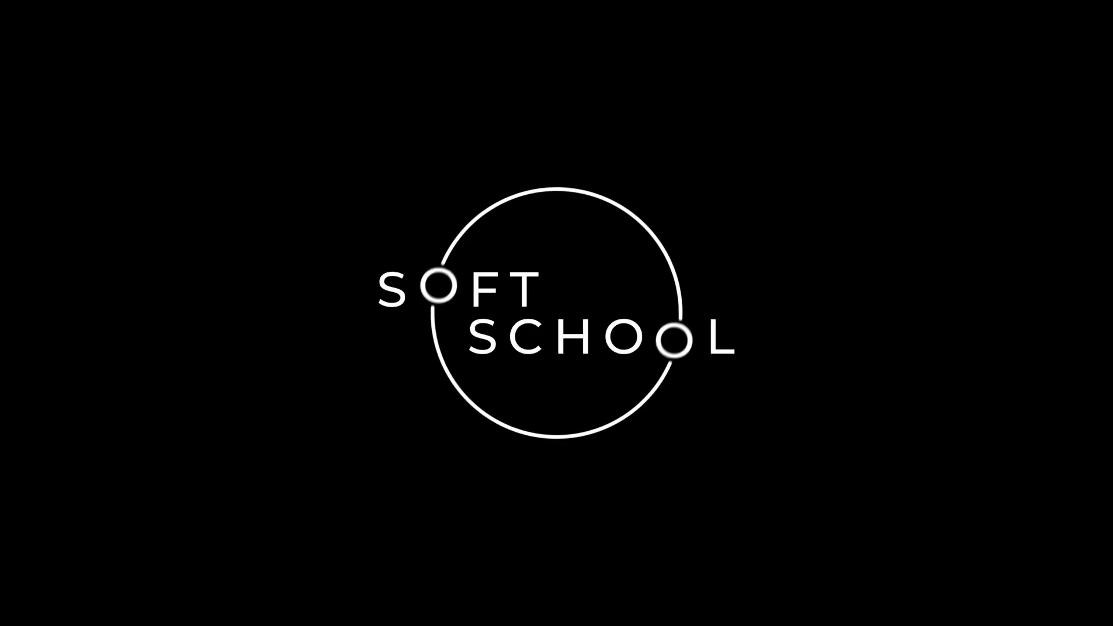